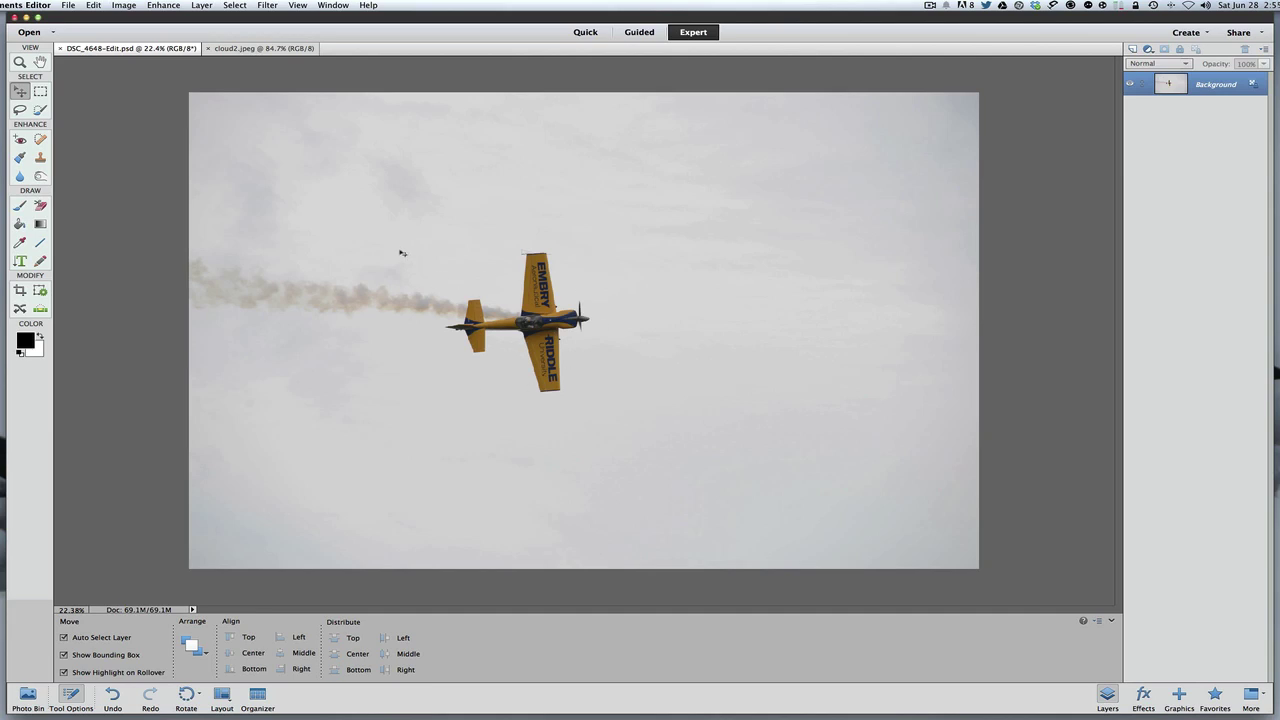
Compare the airplane photo with the cloudy sky image cloud2.jpeg, ending on the airplane photo
left_click(259, 49)
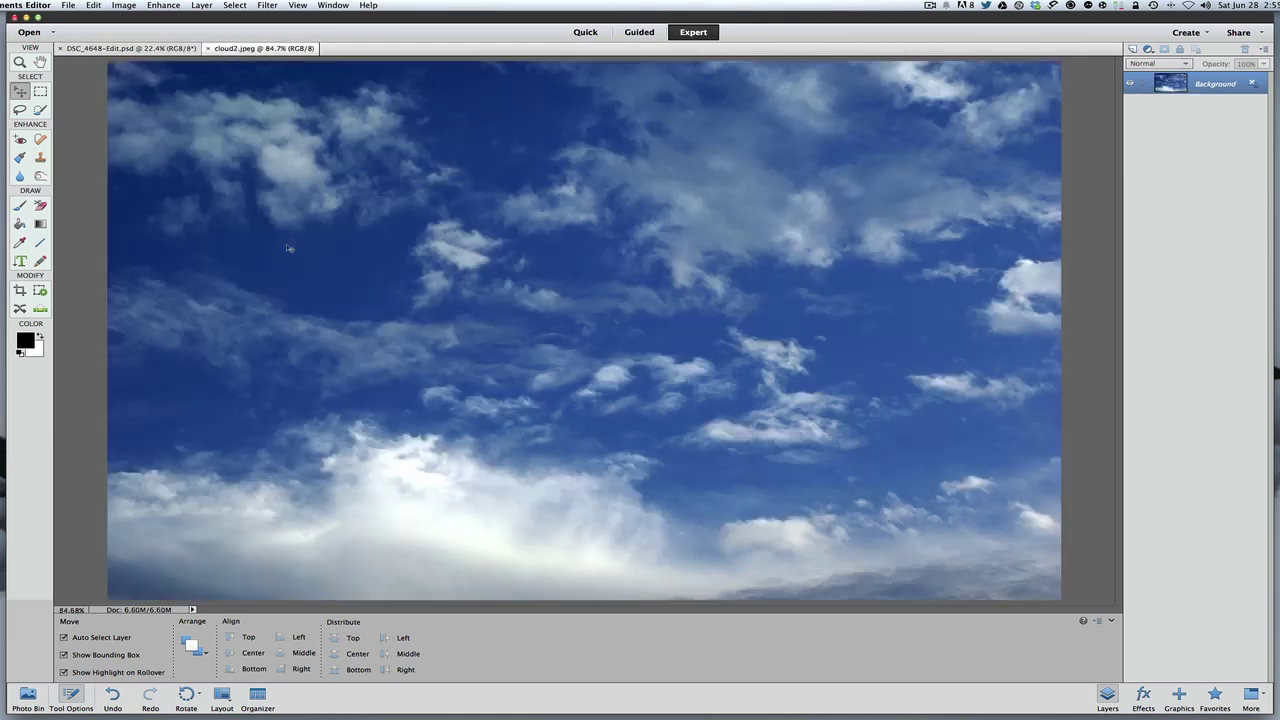
left_click(148, 48)
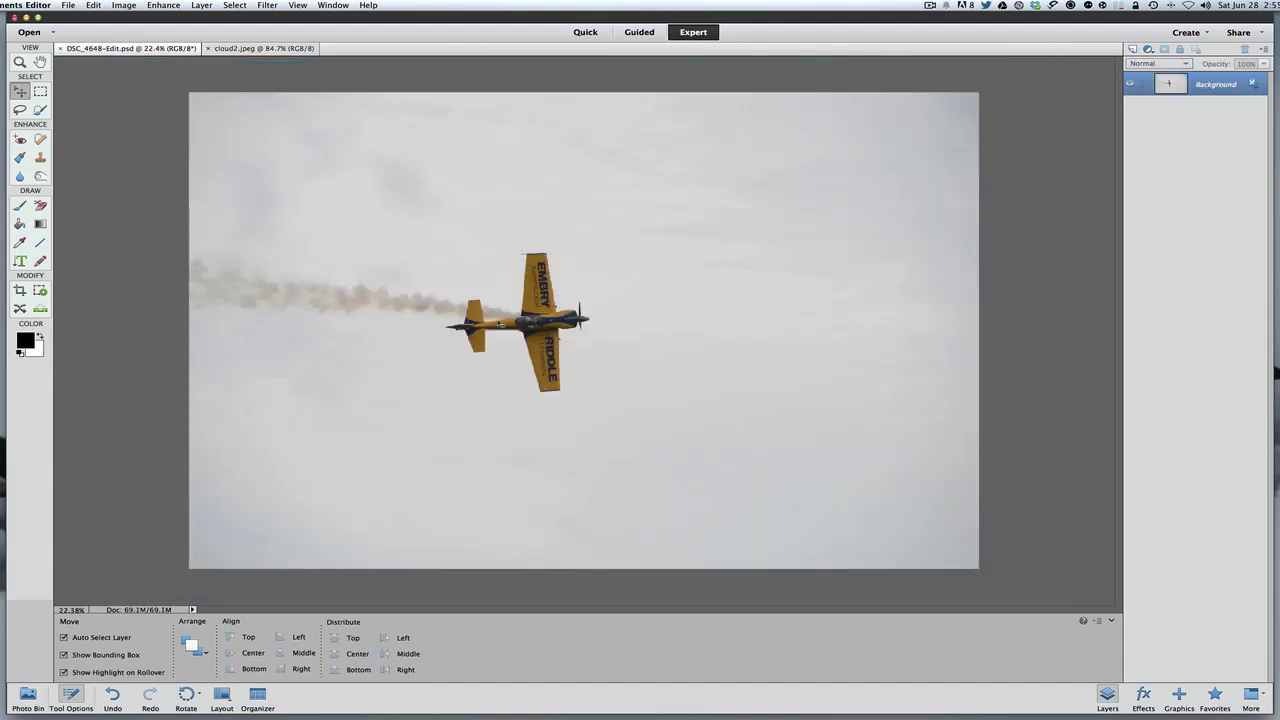
left_click(262, 48)
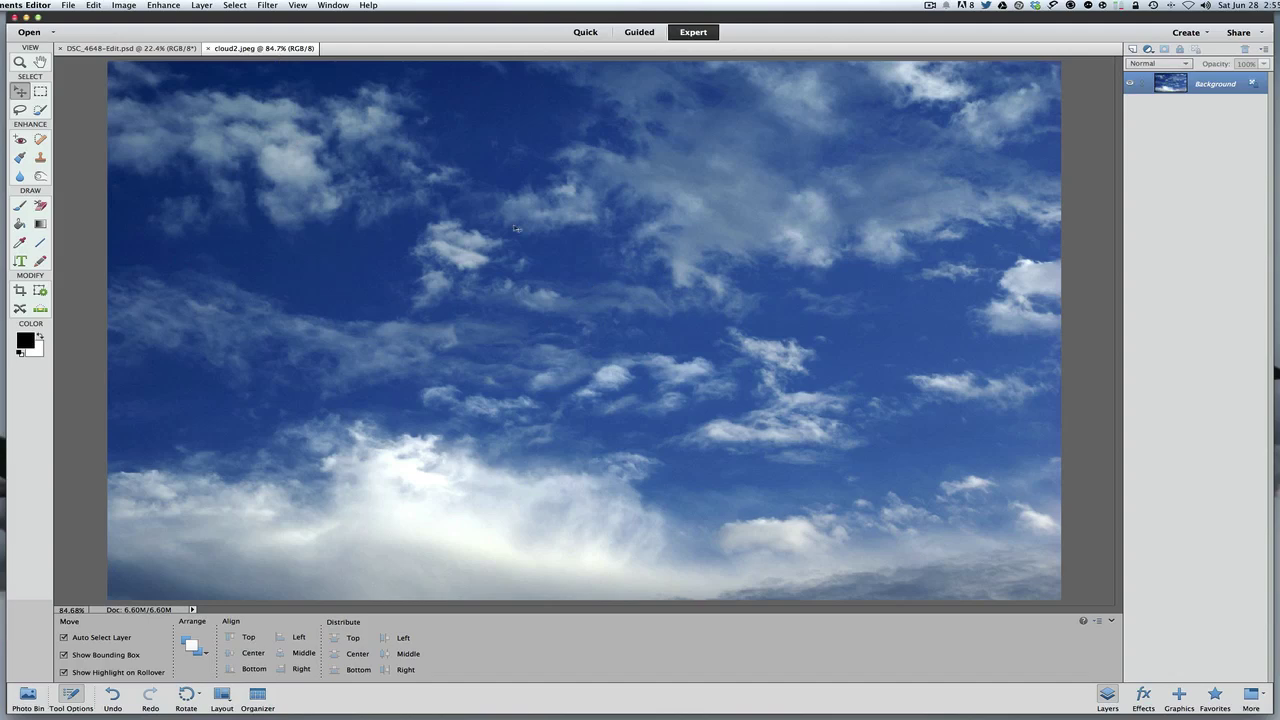
left_click(140, 49)
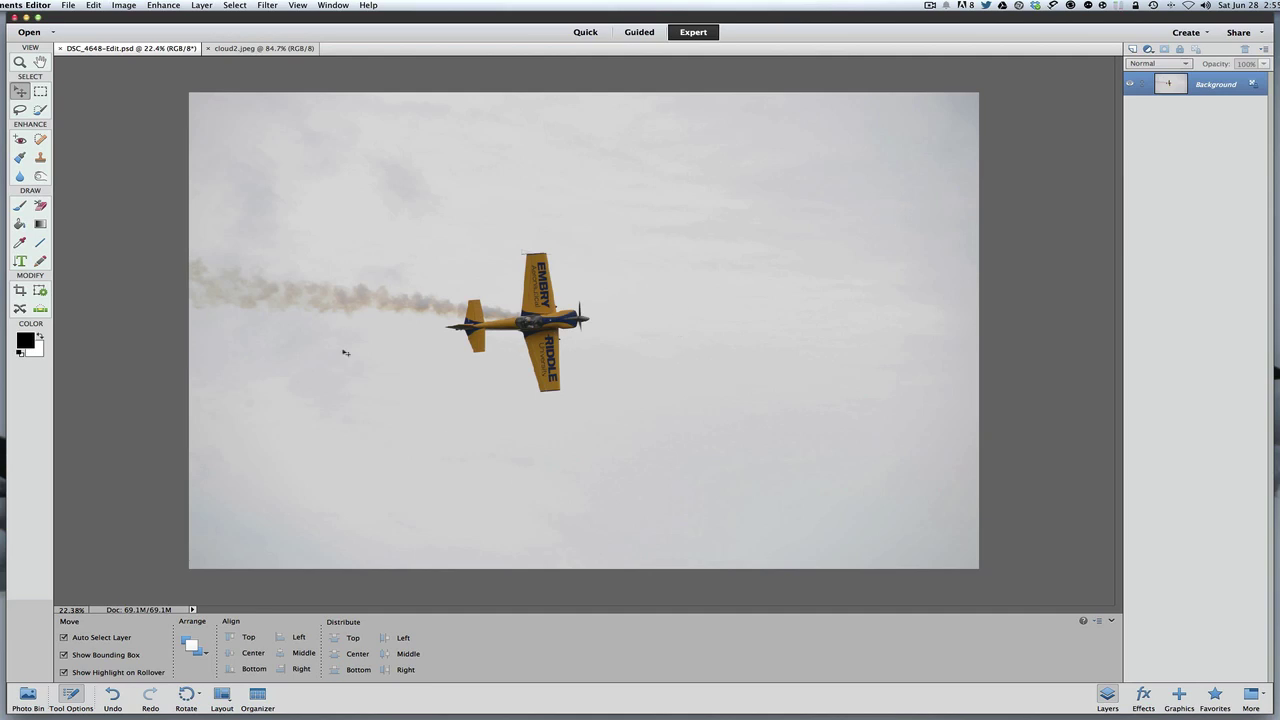
left_click(270, 49)
key("ctrl+Tab")
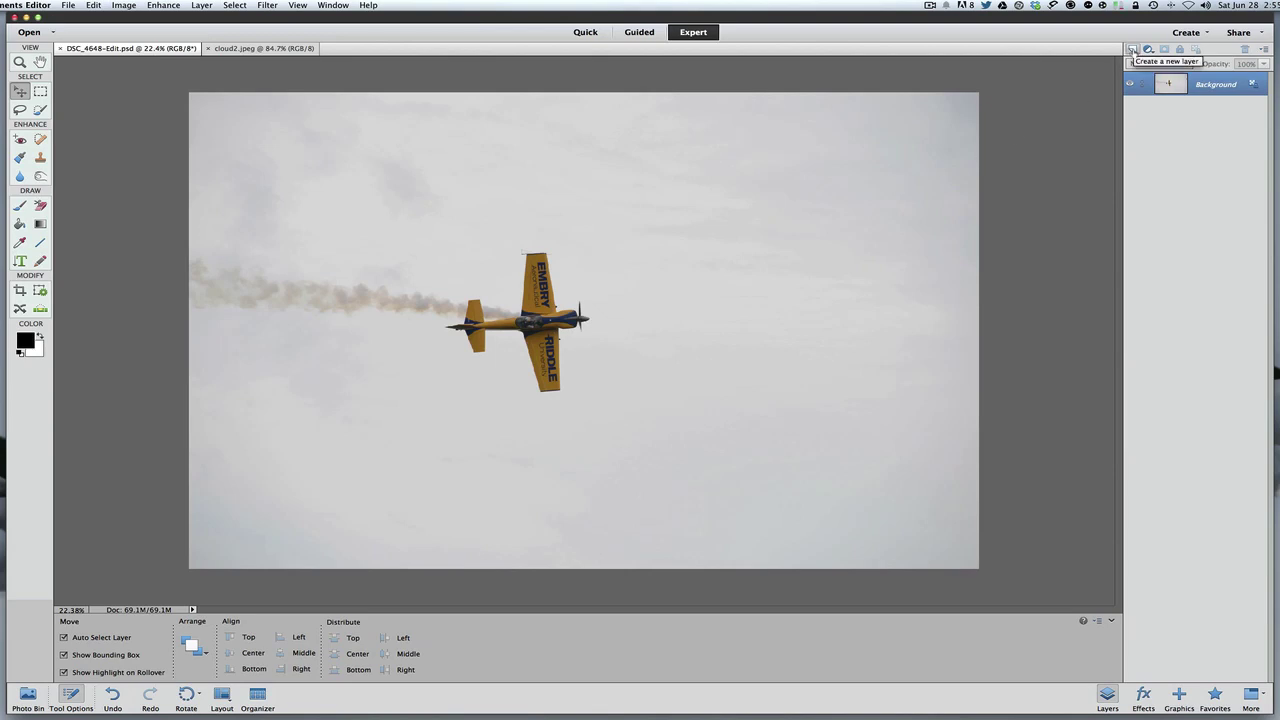
Add a blank layer to the airplane photo and convert the locked Background into a regular layer named Layer 0
left_click(1132, 50)
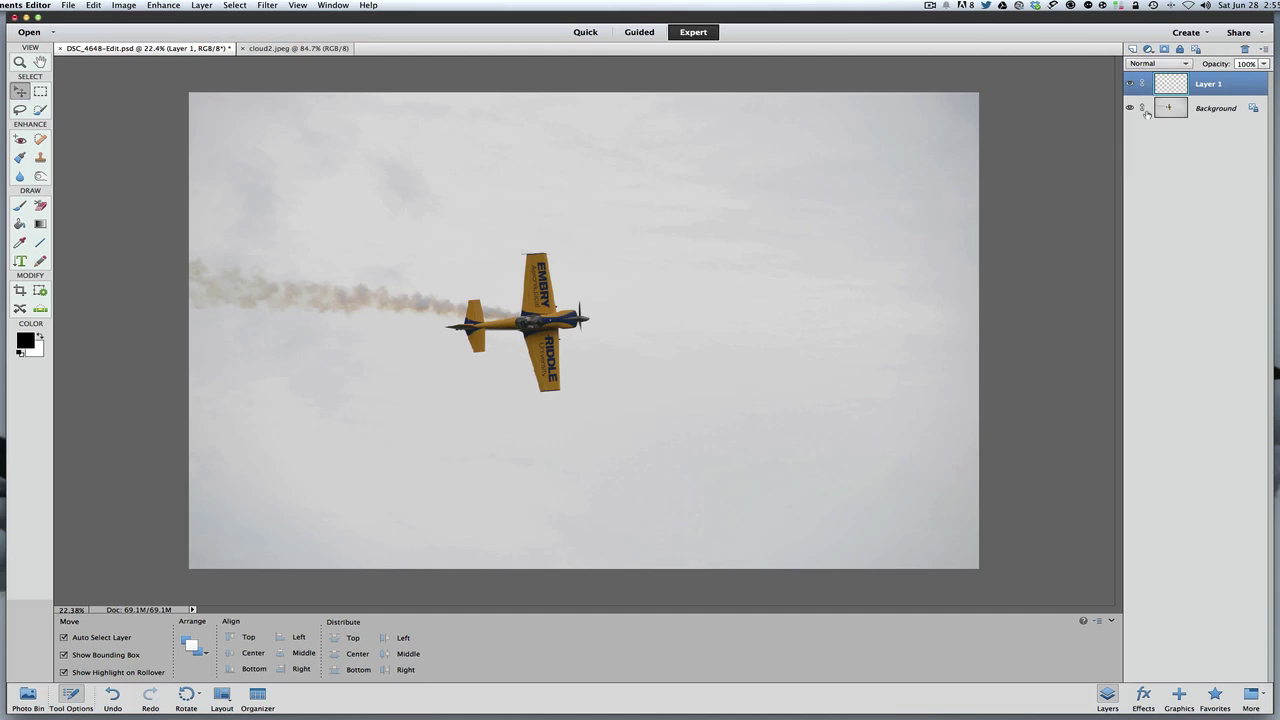
left_click(1209, 113)
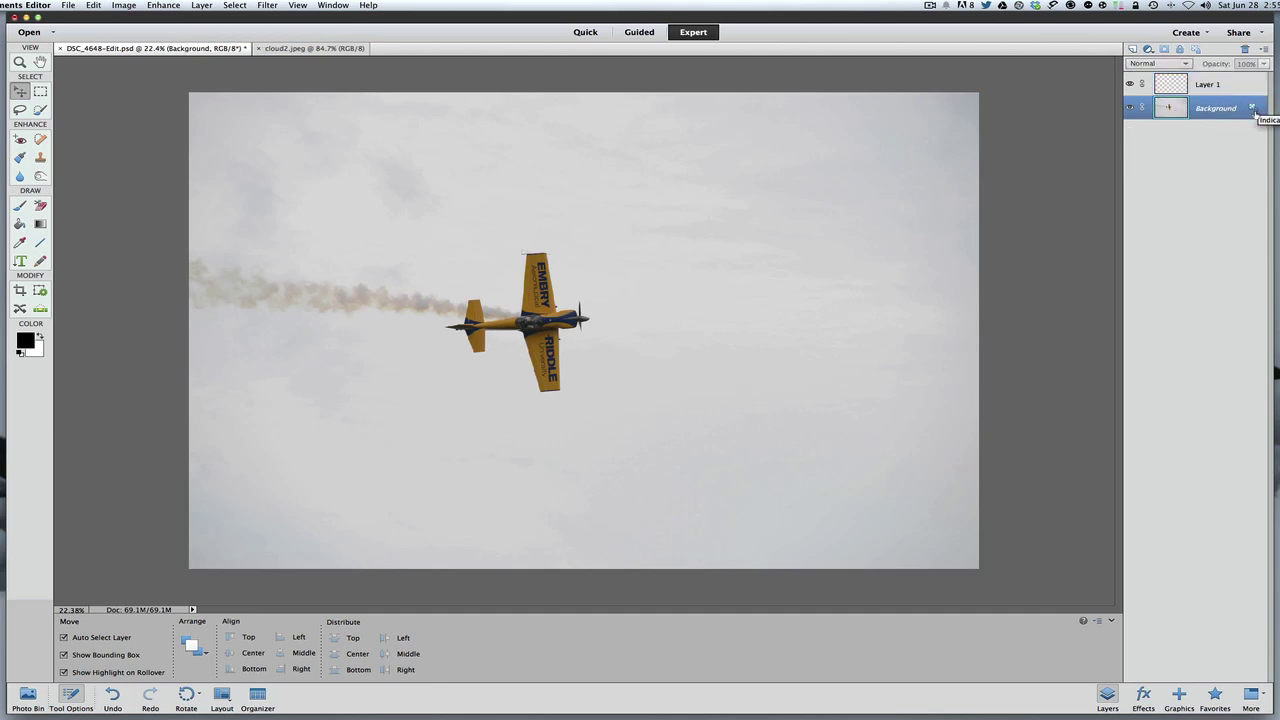
double_click(1214, 84)
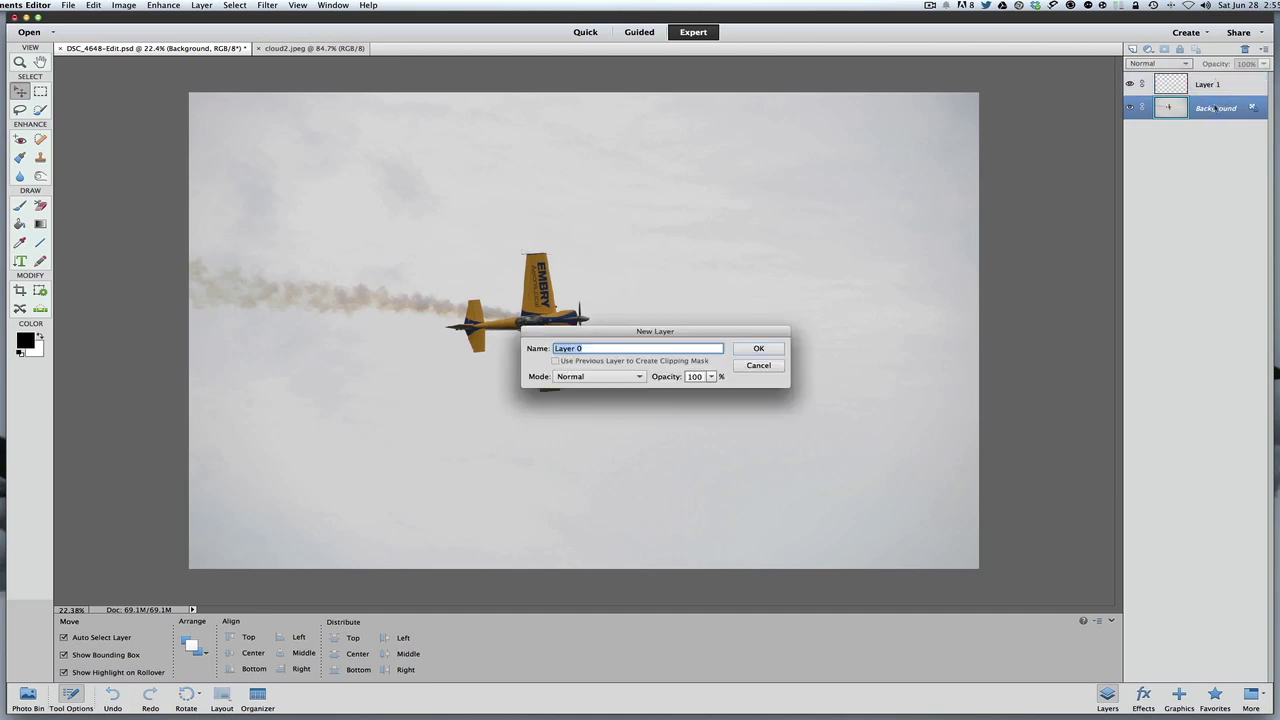
left_click(766, 366)
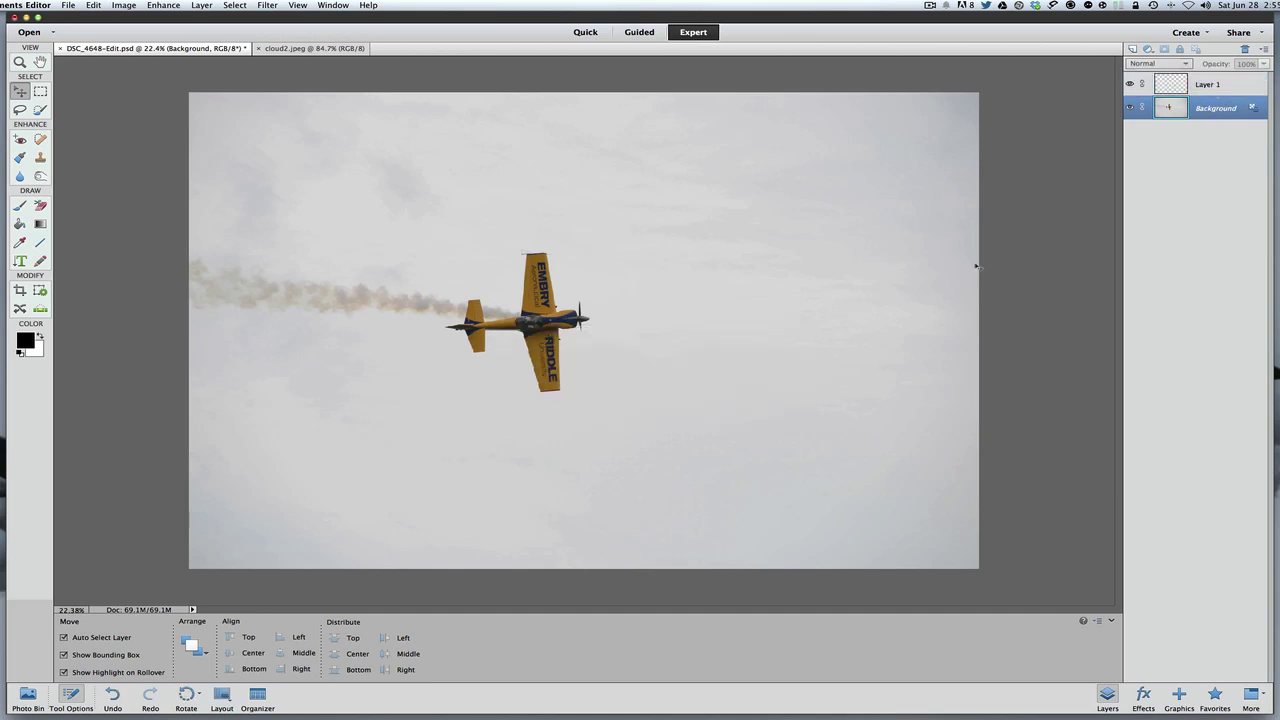
double_click(1172, 116)
left_click_drag(634, 339, 634, 290)
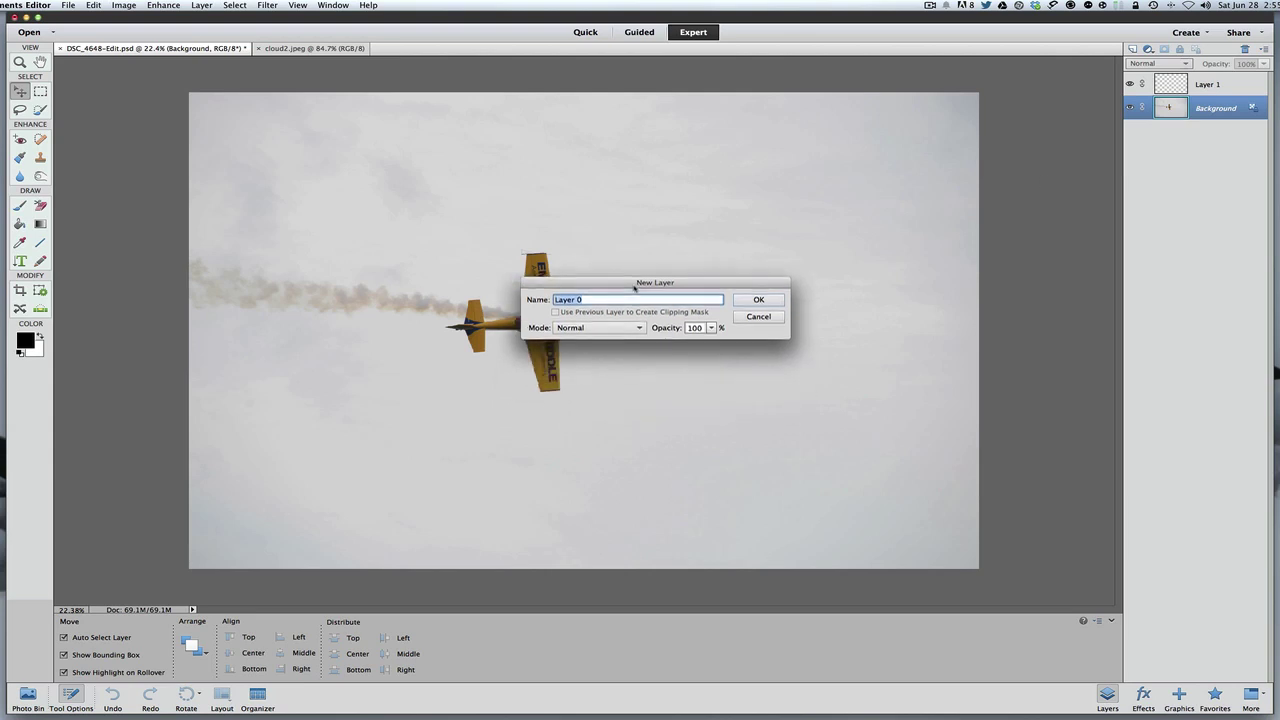
left_click(762, 299)
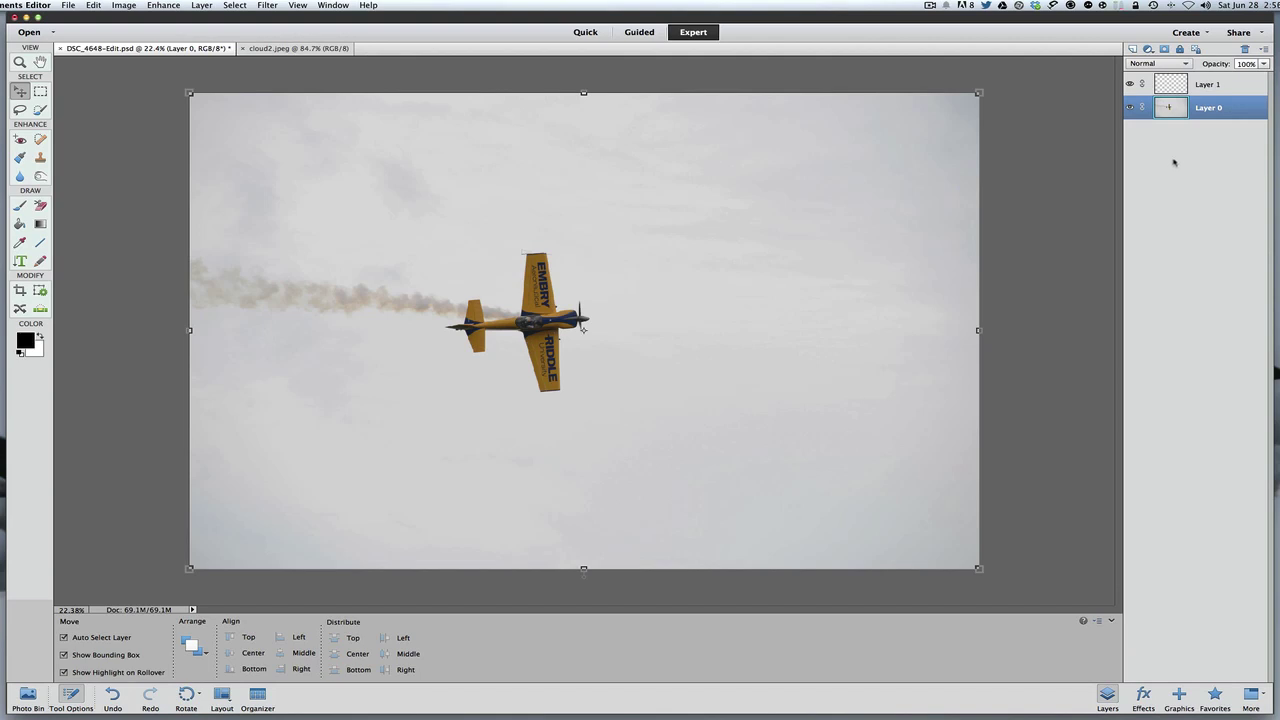
Move Layer 0 above the blank Layer 1 and toggle Layer 0's visibility to check the layer beneath
left_click_drag(1171, 112, 1176, 84)
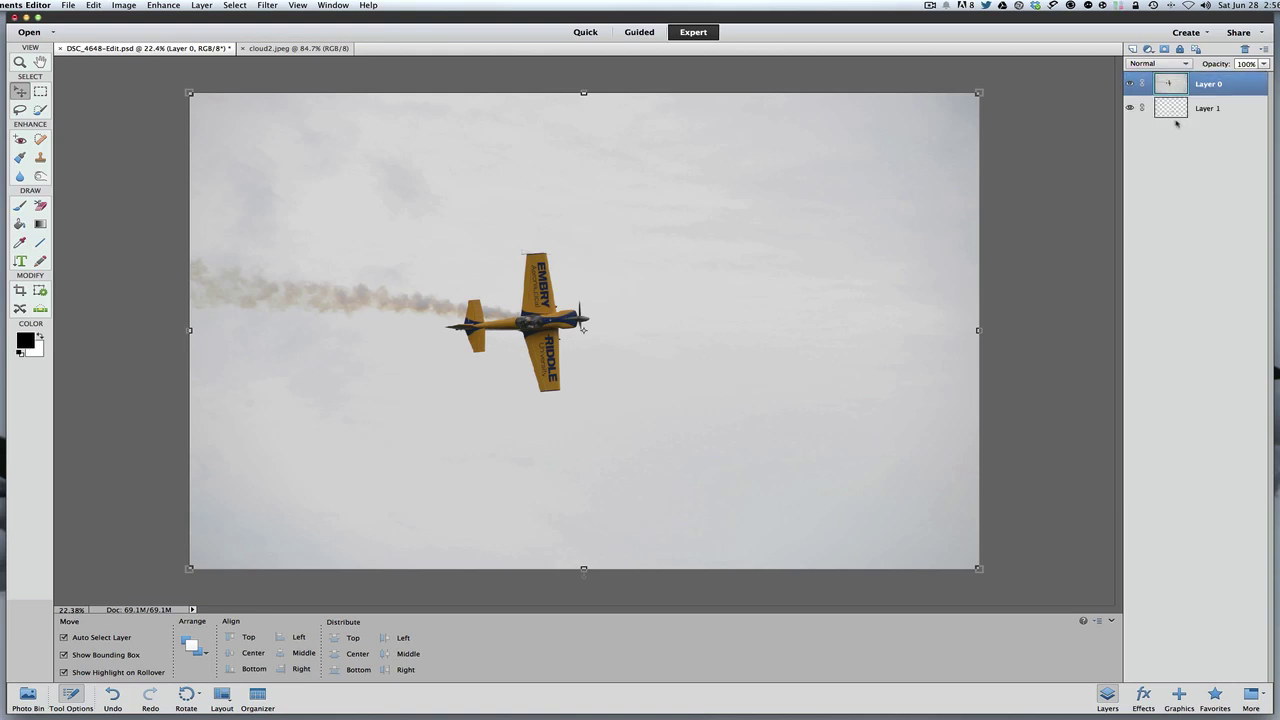
left_click(1174, 110)
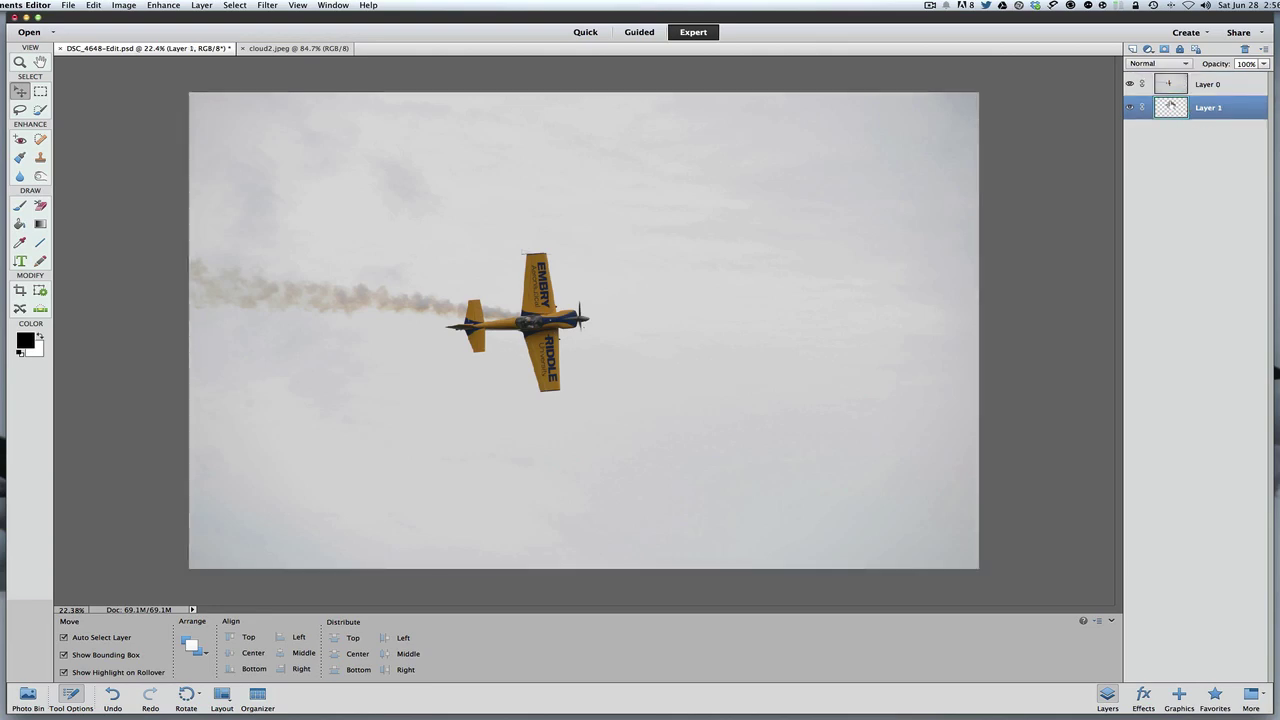
left_click(1130, 84)
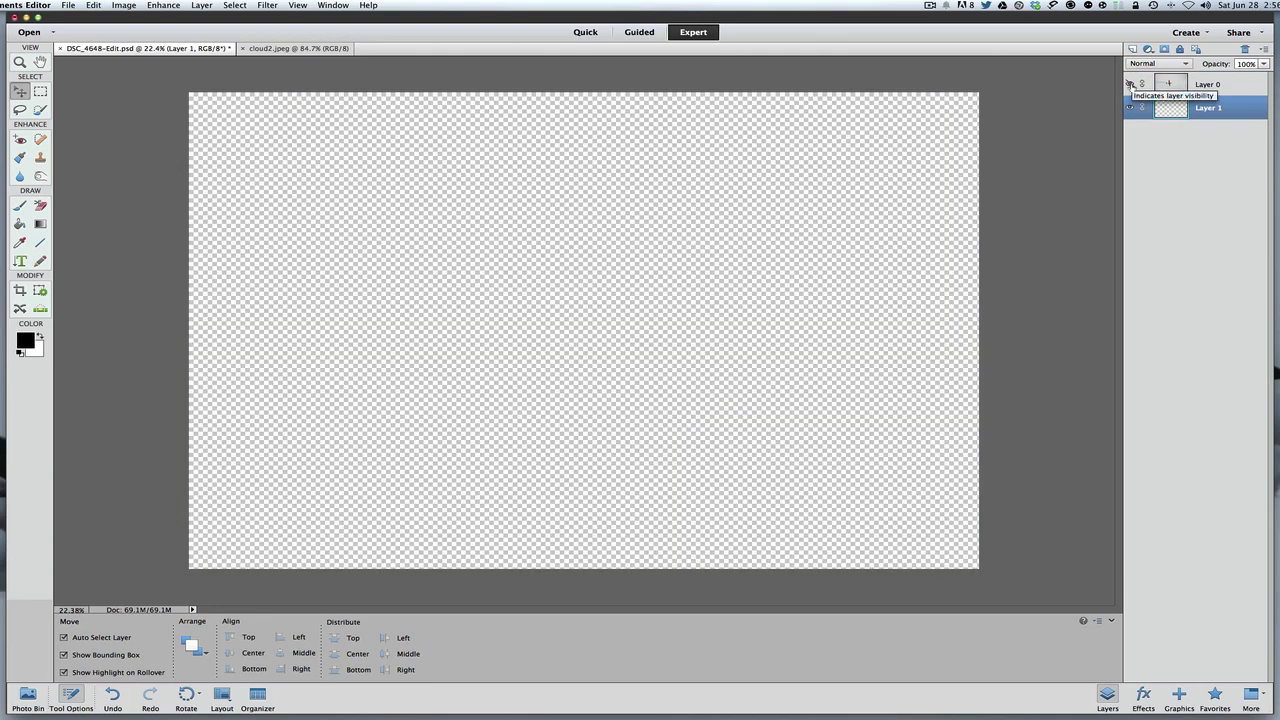
left_click(1130, 84)
left_click(1130, 84)
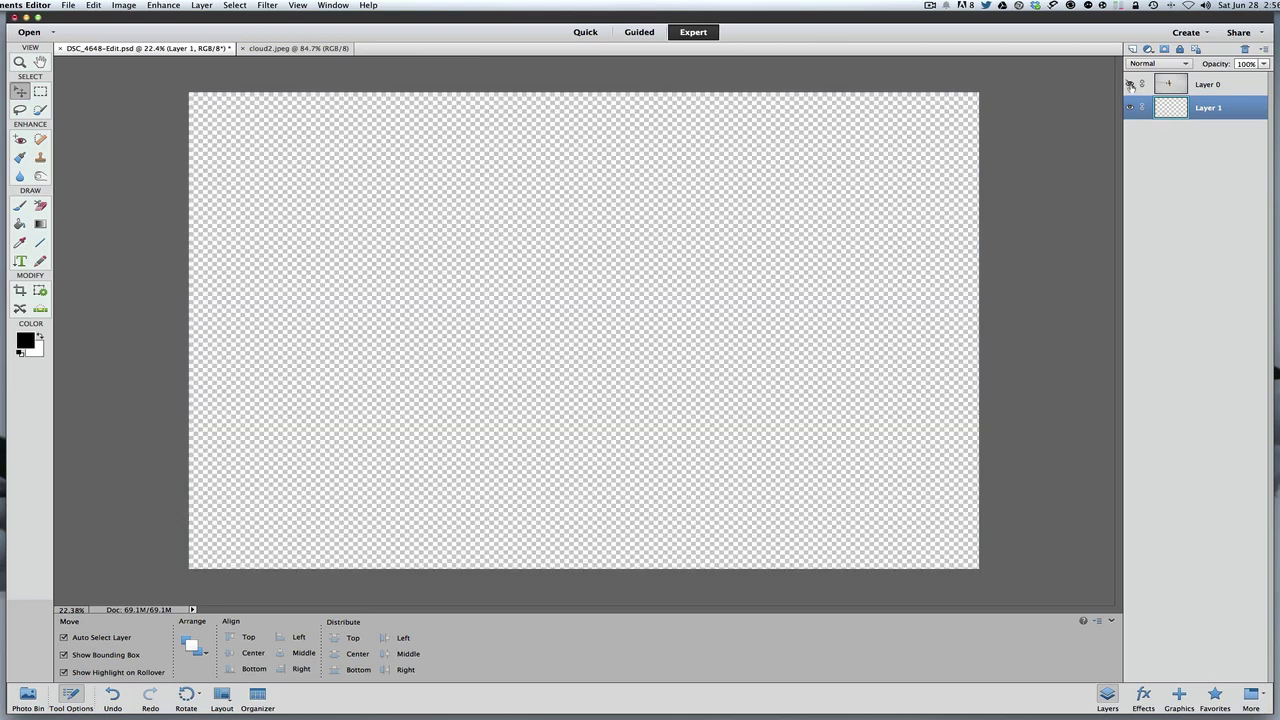
left_click(1130, 84)
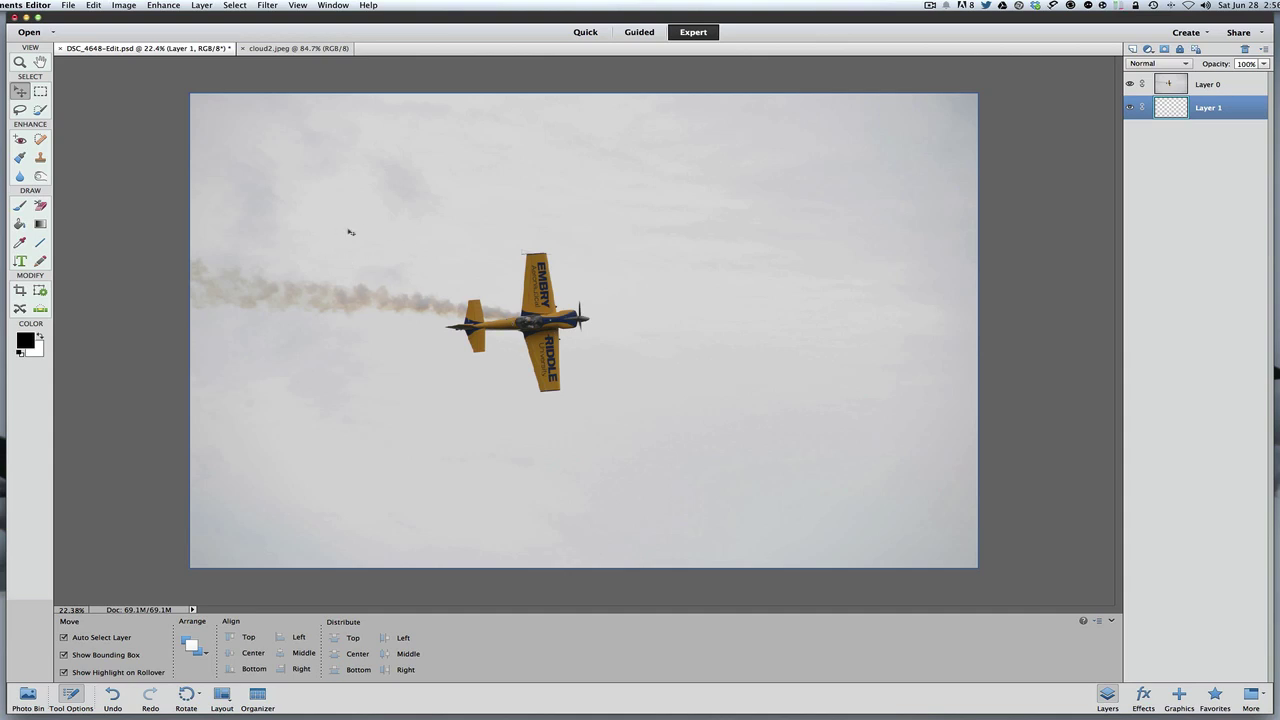
Select the sky on Layer 0 with the Magic Wand at tolerance 32, discarding the selection first made on blank Layer 1
left_click(40, 110)
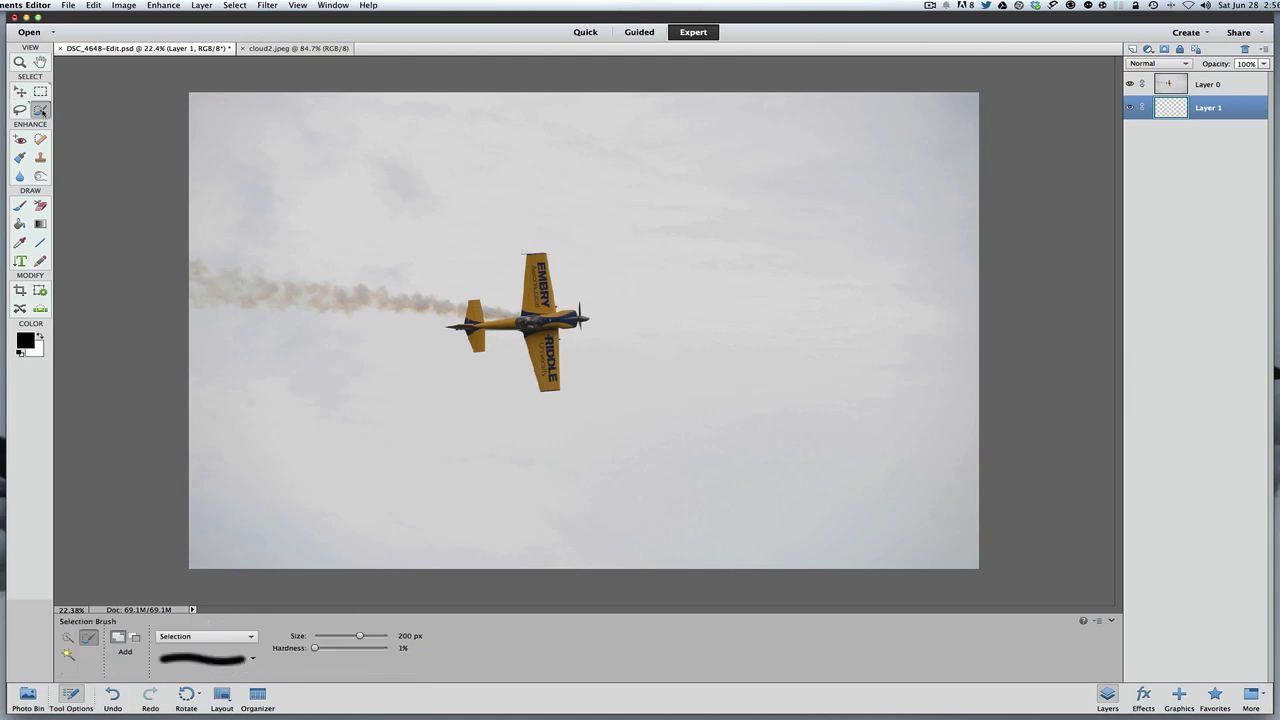
left_click(68, 655)
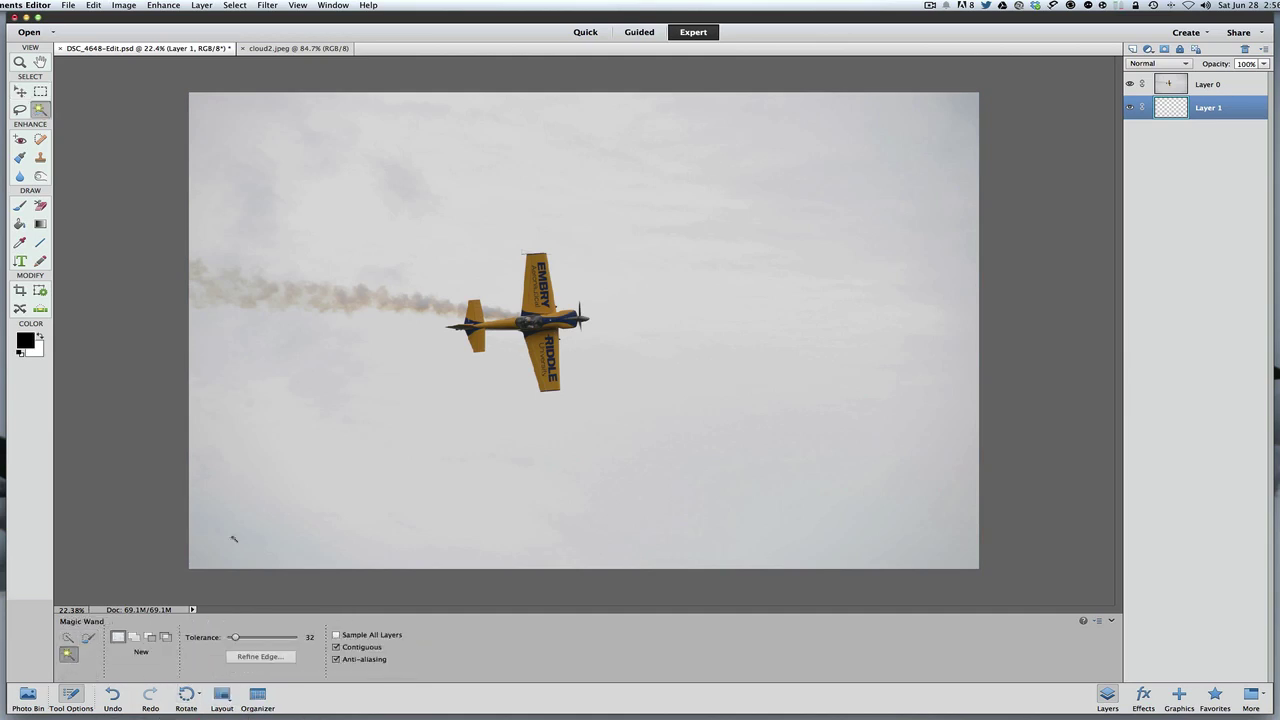
left_click(689, 428)
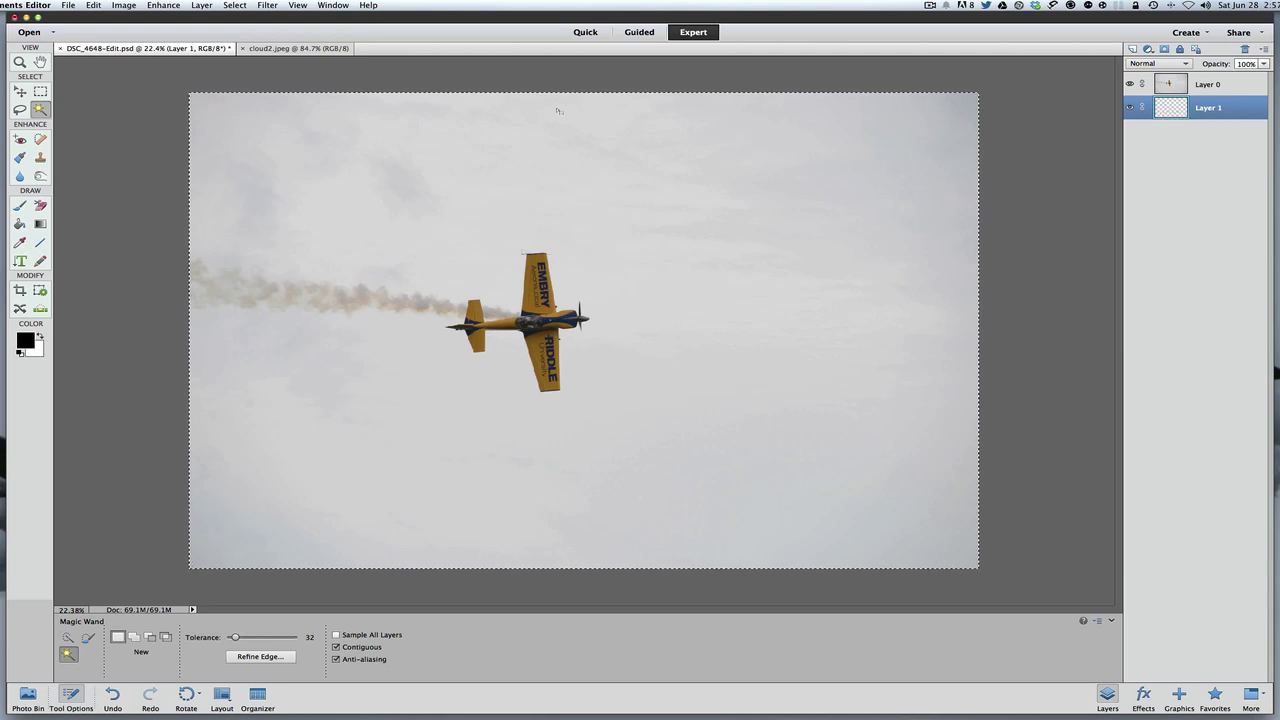
left_click(233, 6)
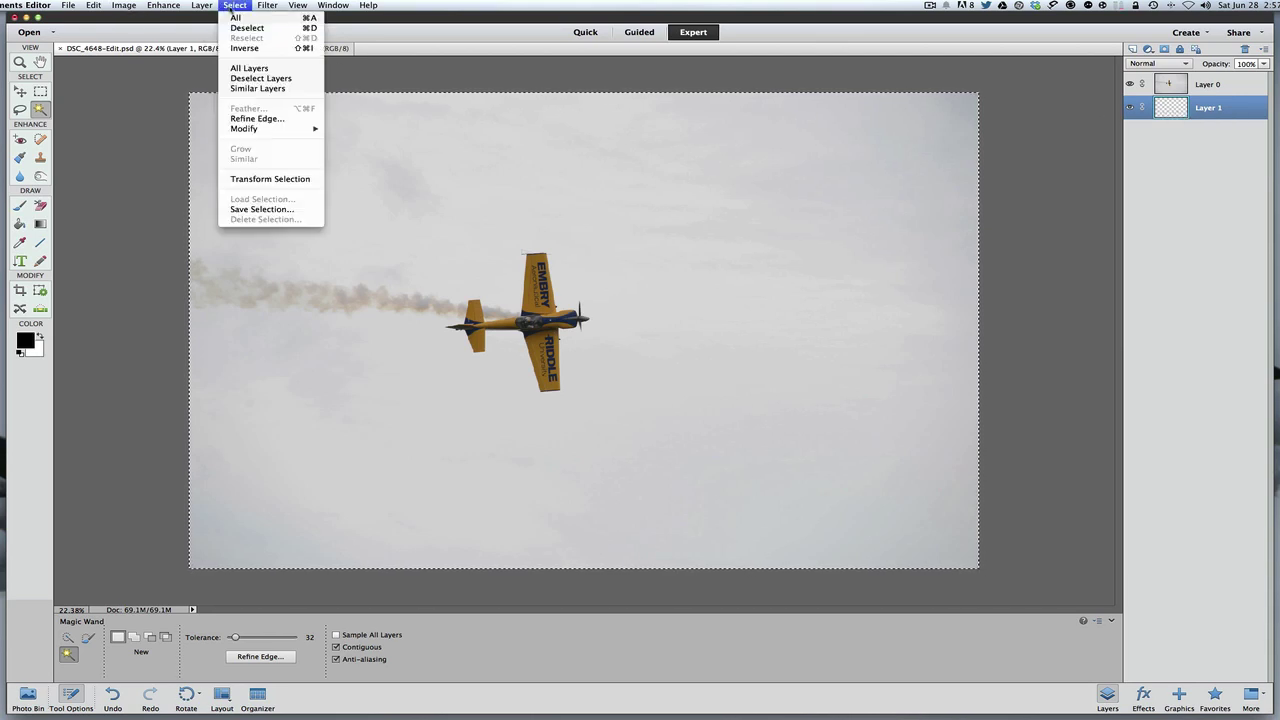
left_click(233, 28)
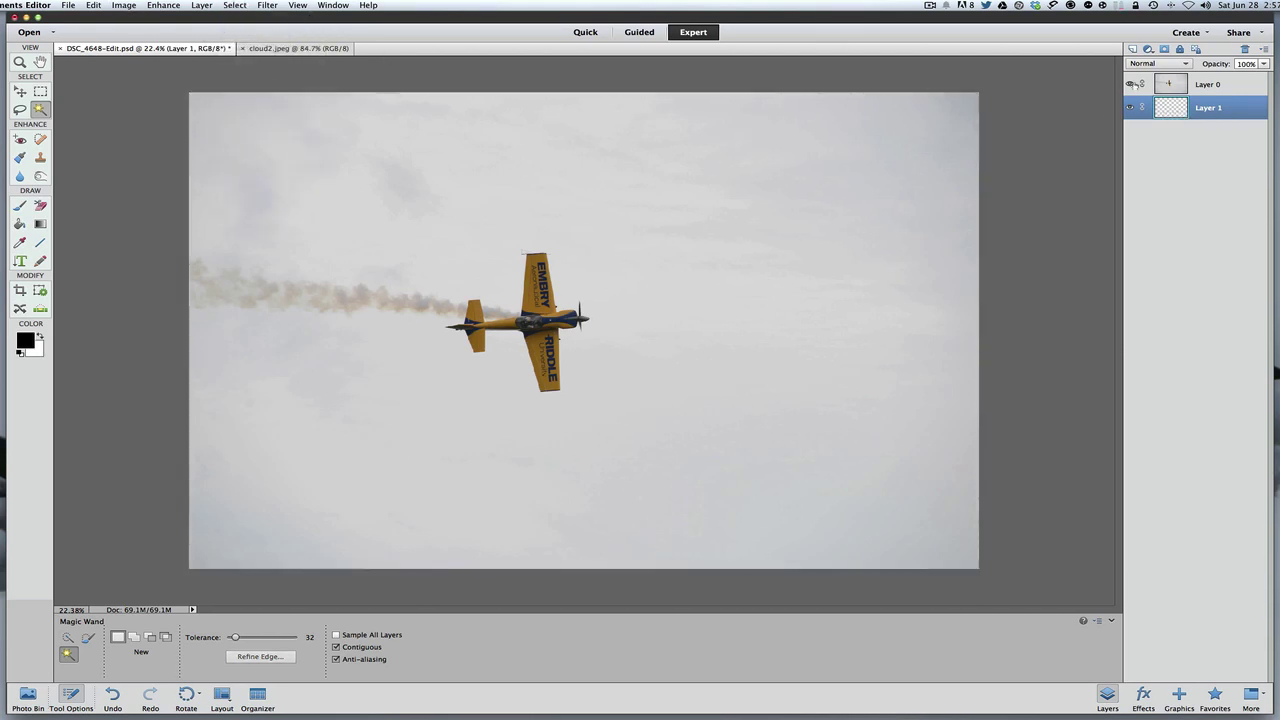
left_click(1172, 86)
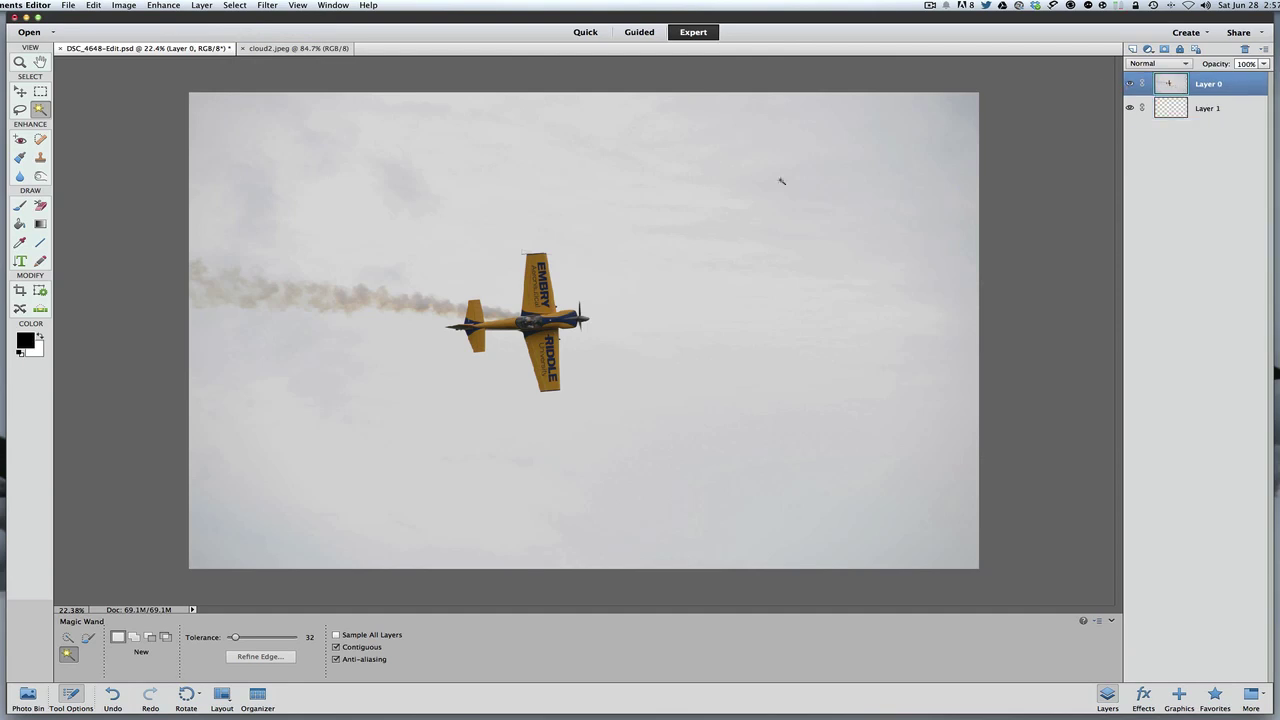
left_click(446, 454)
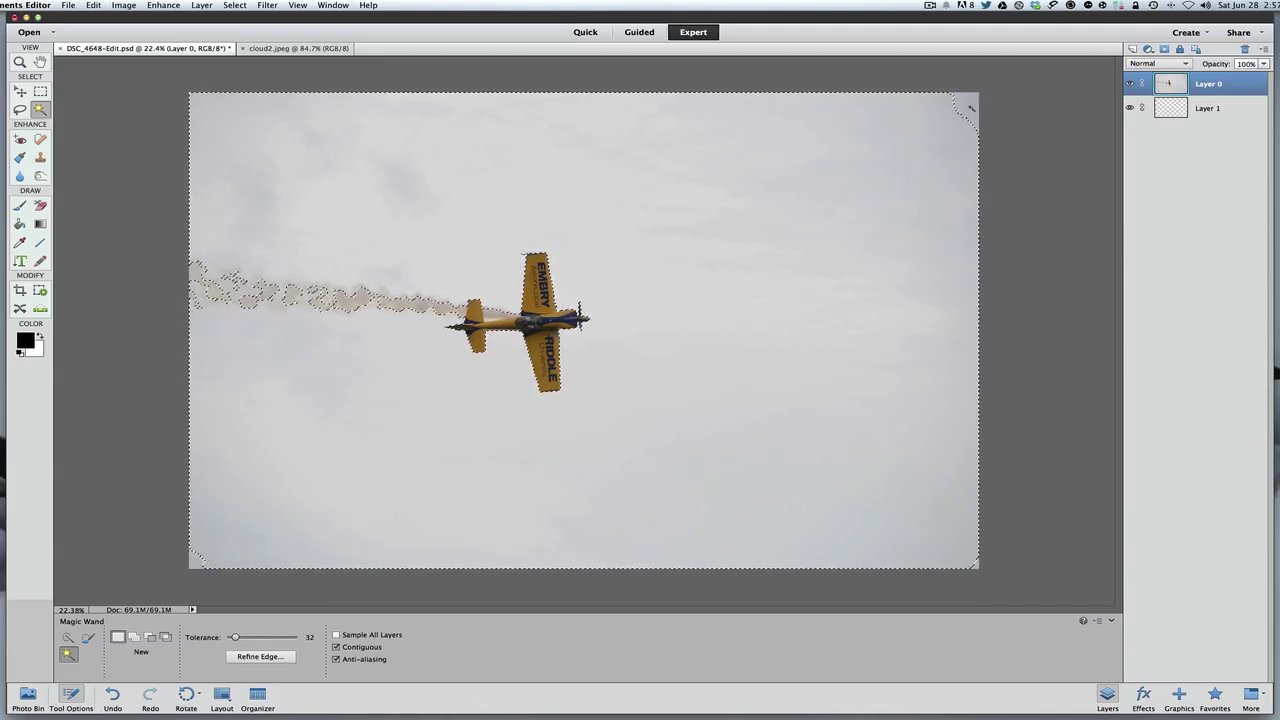
Add the missed right-hand corners of the sky with the 200 px Selection Brush and delete the selected sky from Layer 0
left_click(88, 638)
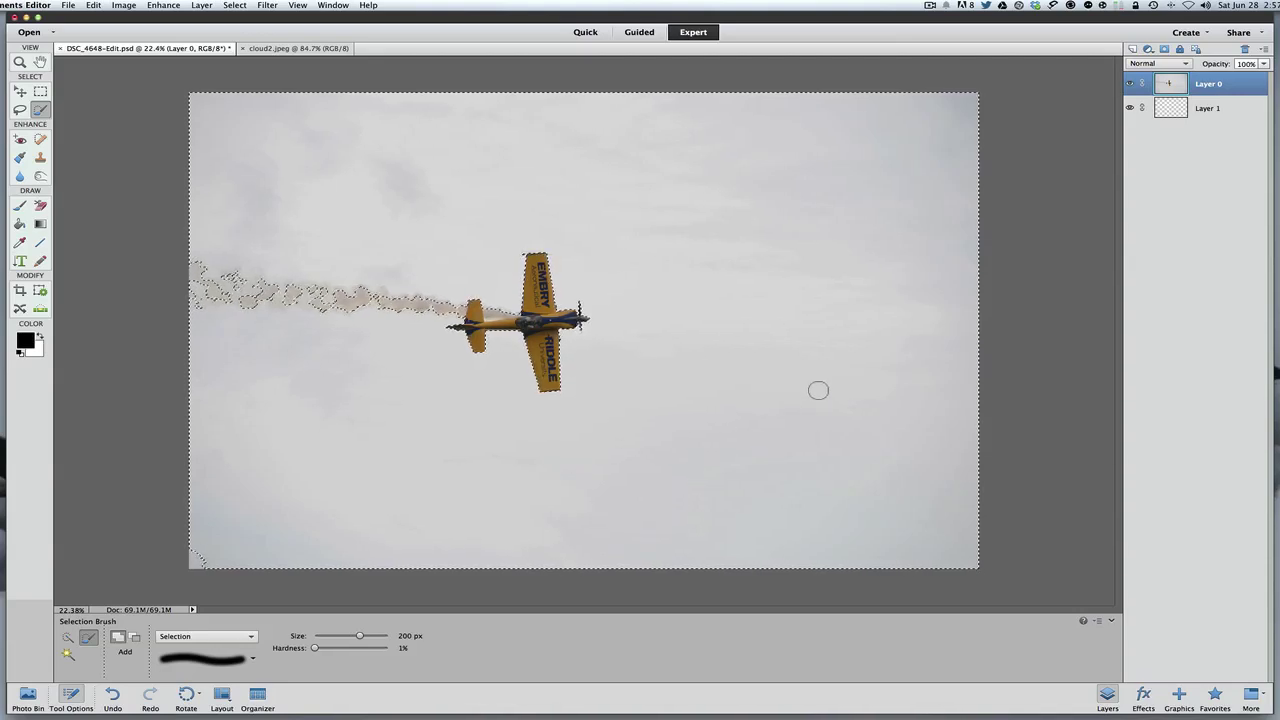
key("Delete")
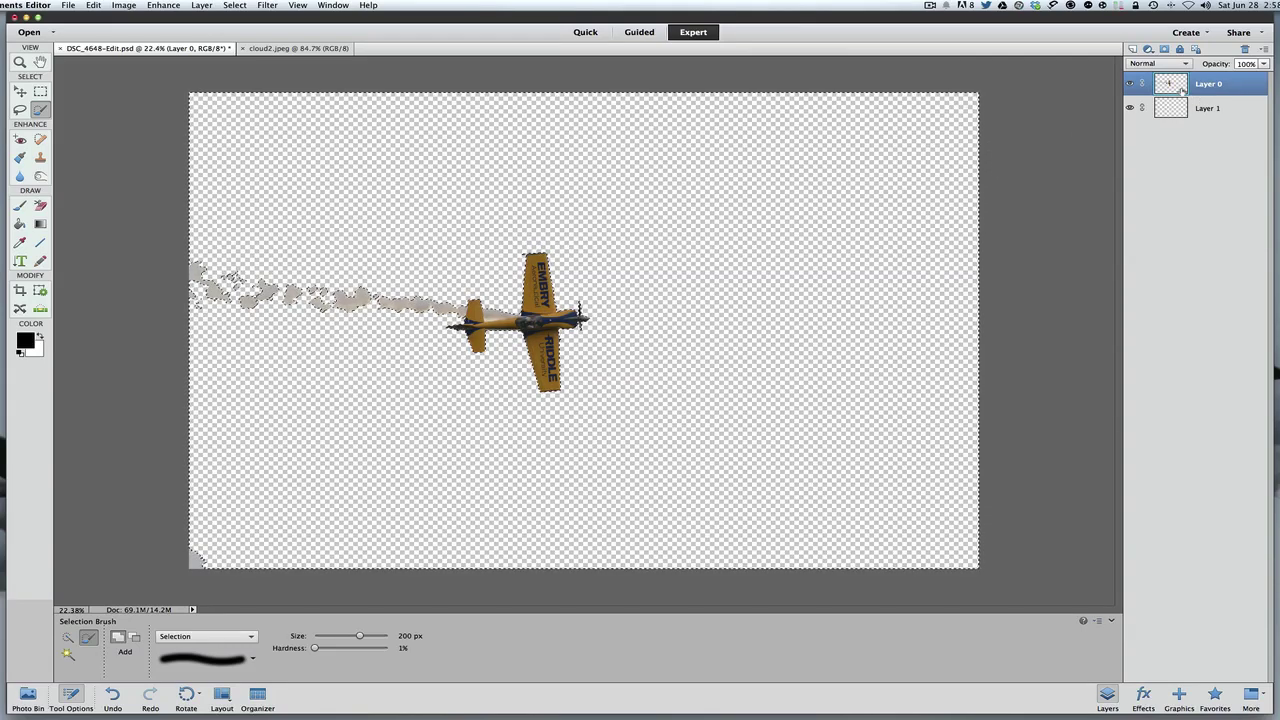
left_click(234, 5)
left_click(240, 28)
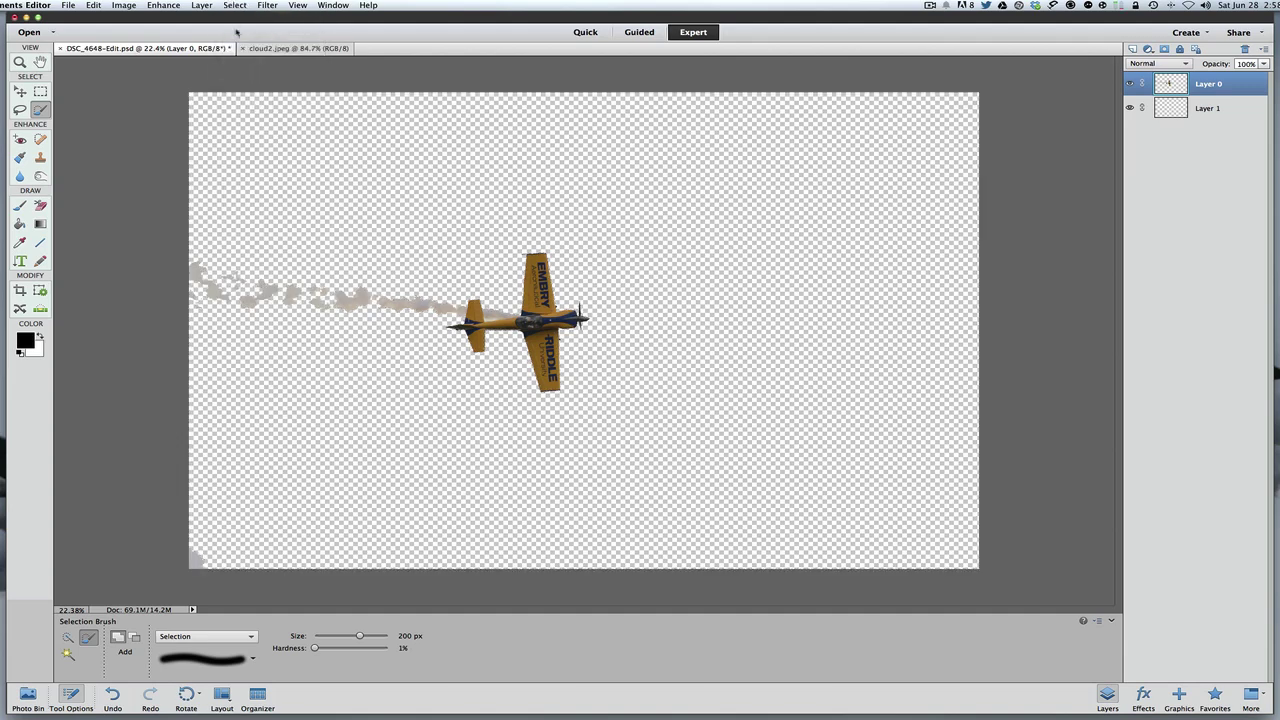
left_click(236, 10)
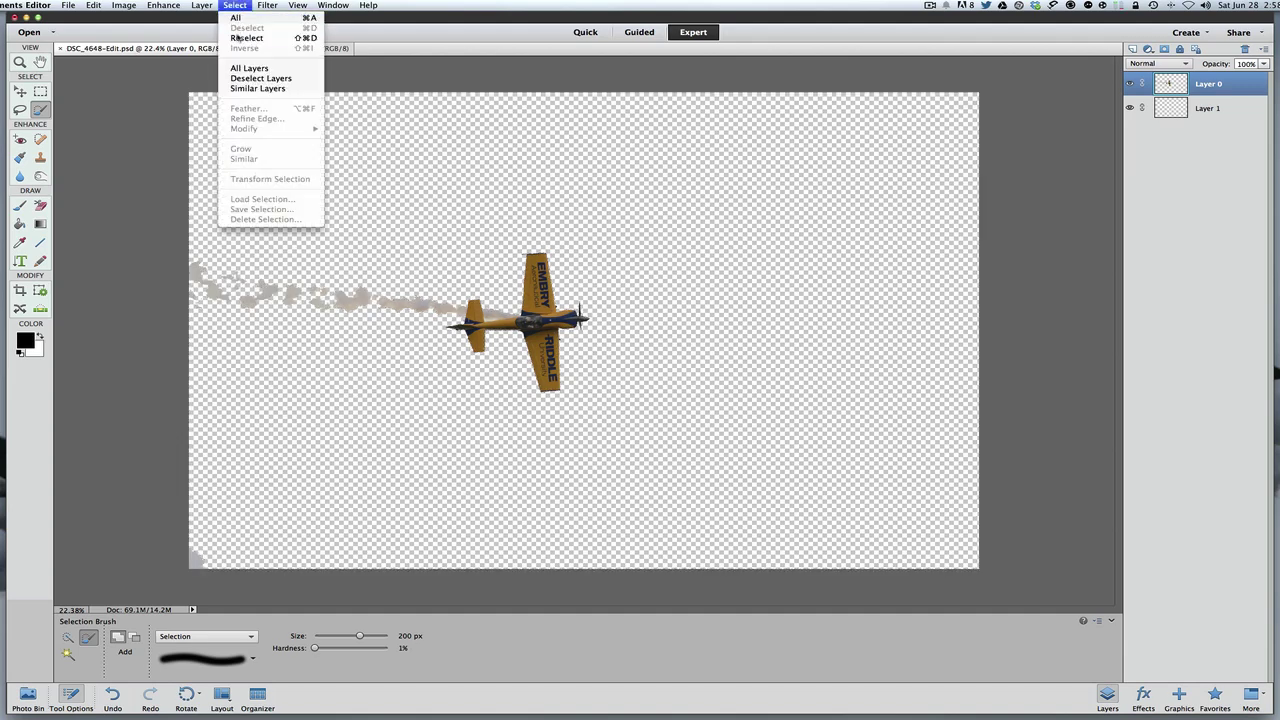
left_click(238, 42)
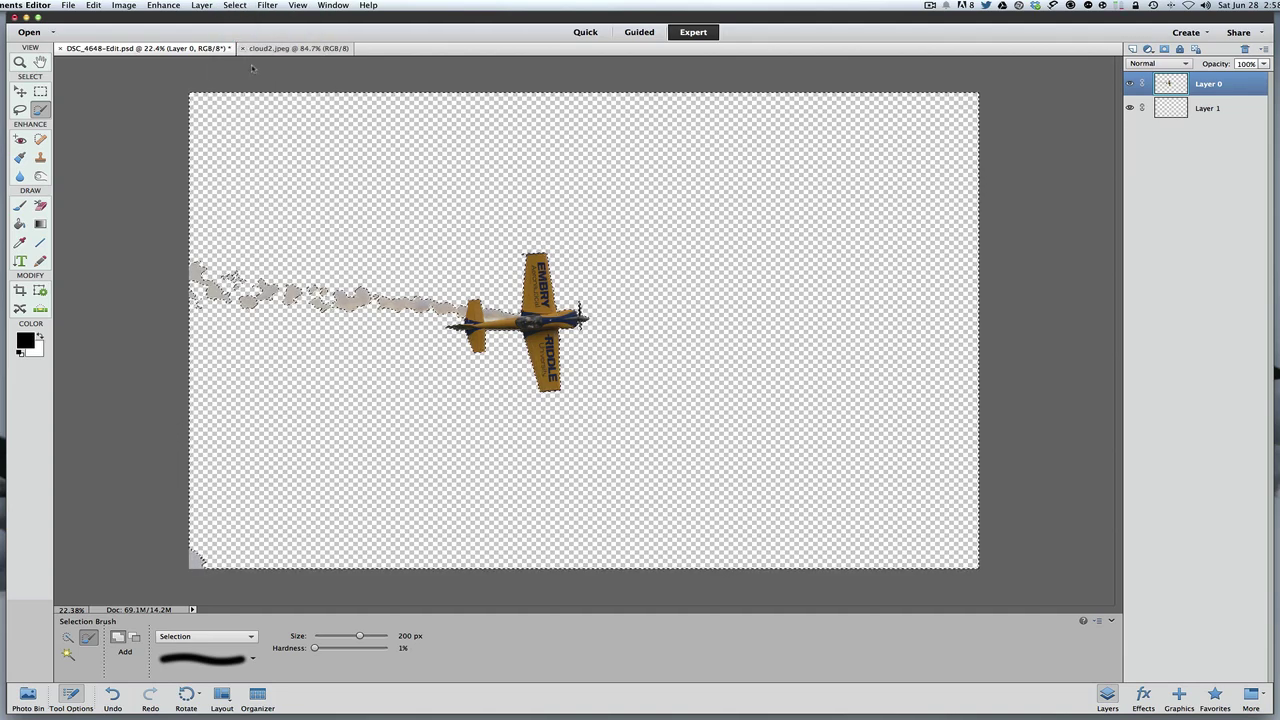
Copy the selected area of Layer 0 and paste it into cloud2.jpeg as a new layer
left_click(91, 6)
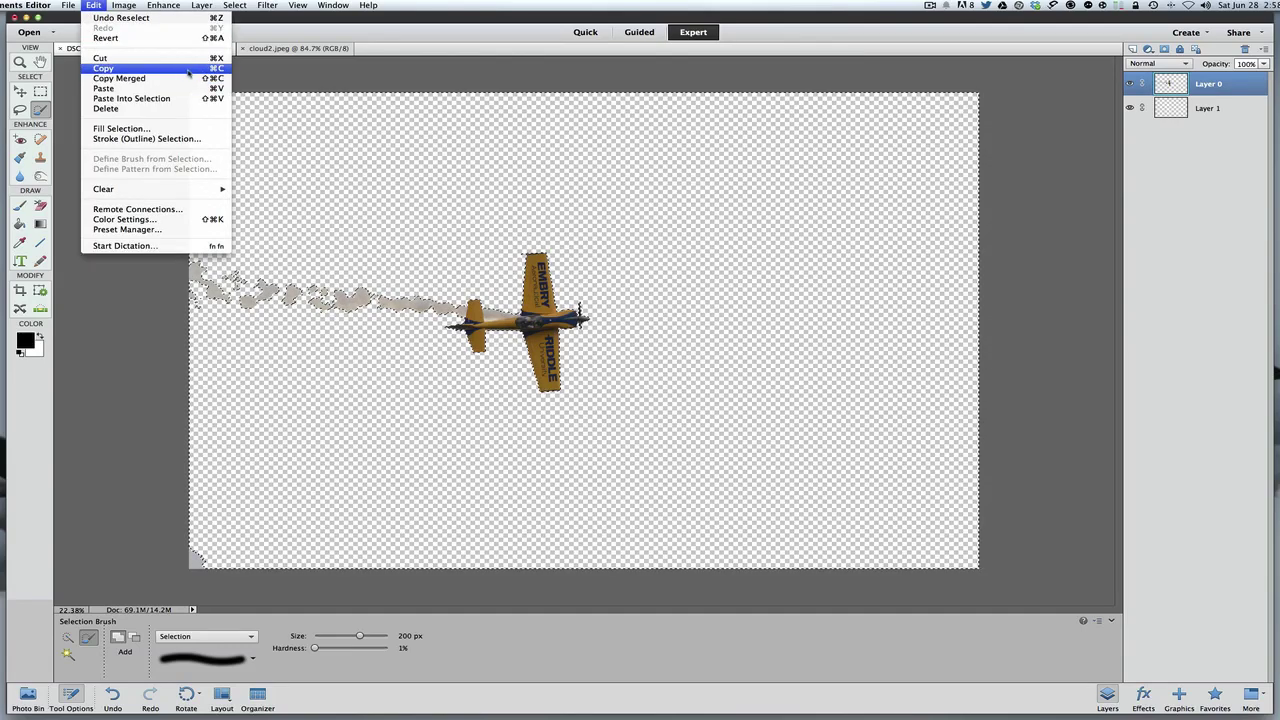
left_click(188, 72)
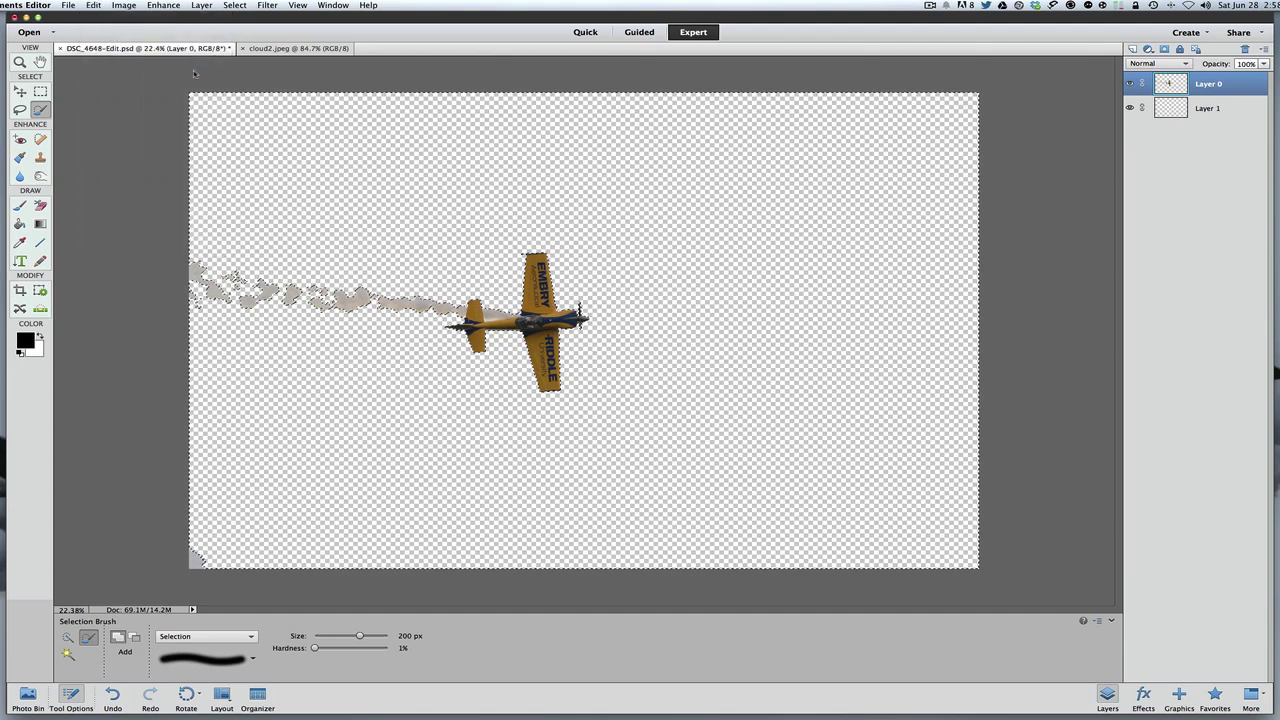
left_click(297, 49)
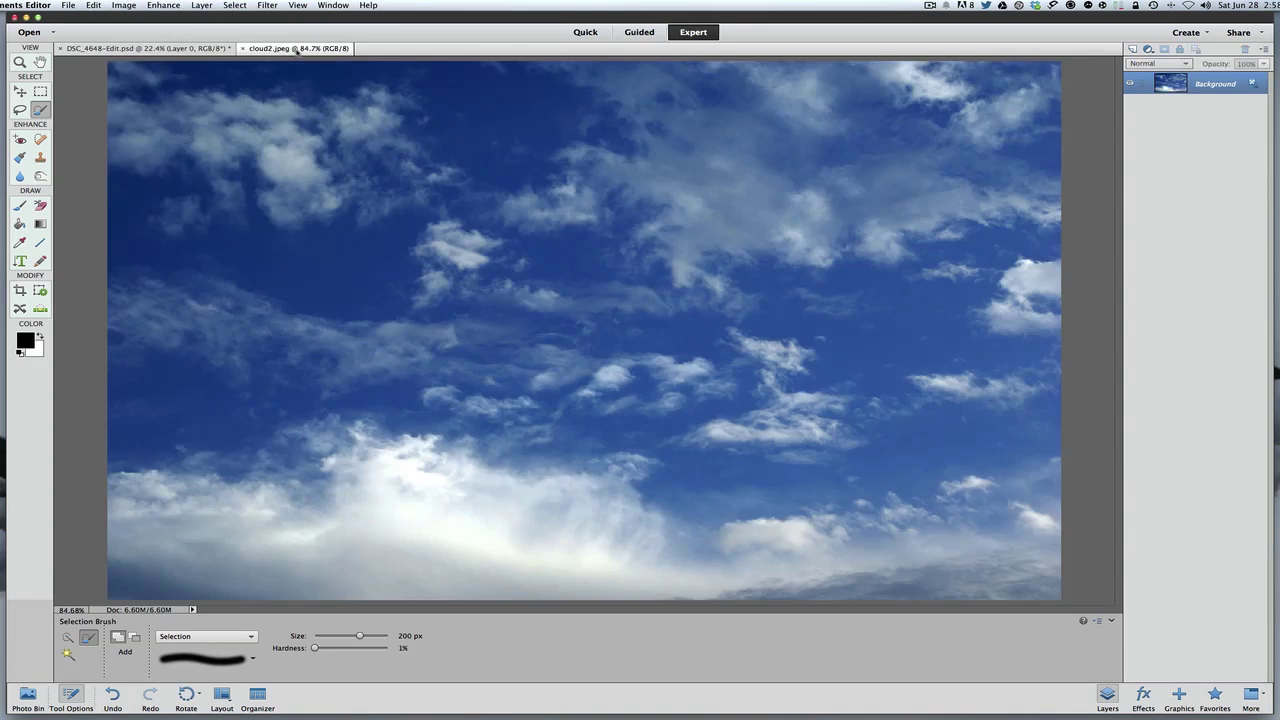
left_click(93, 5)
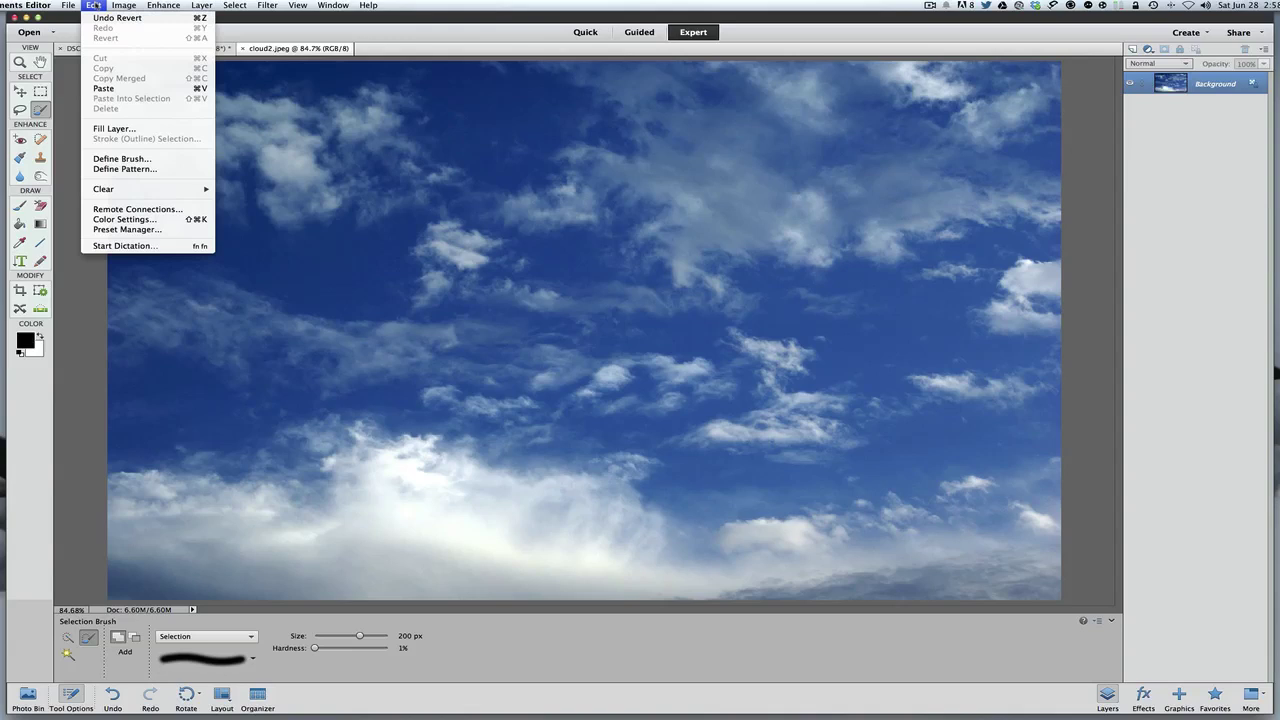
left_click(103, 89)
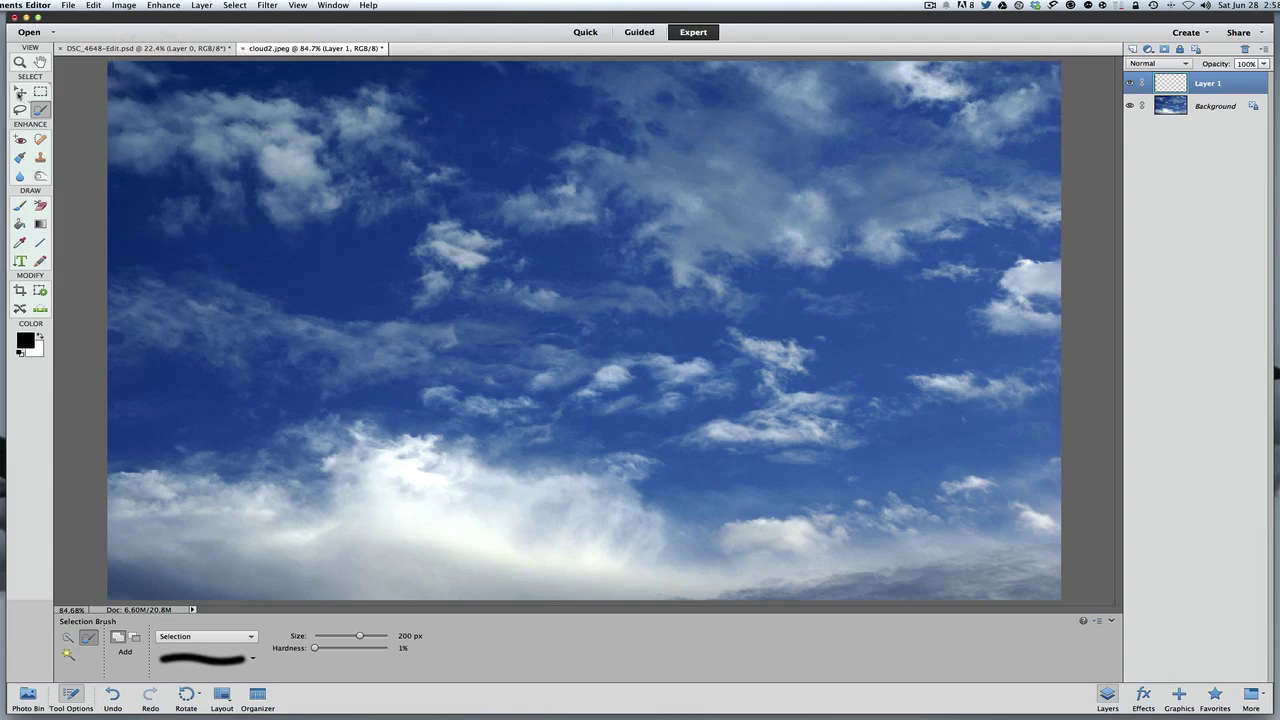
left_click(20, 92)
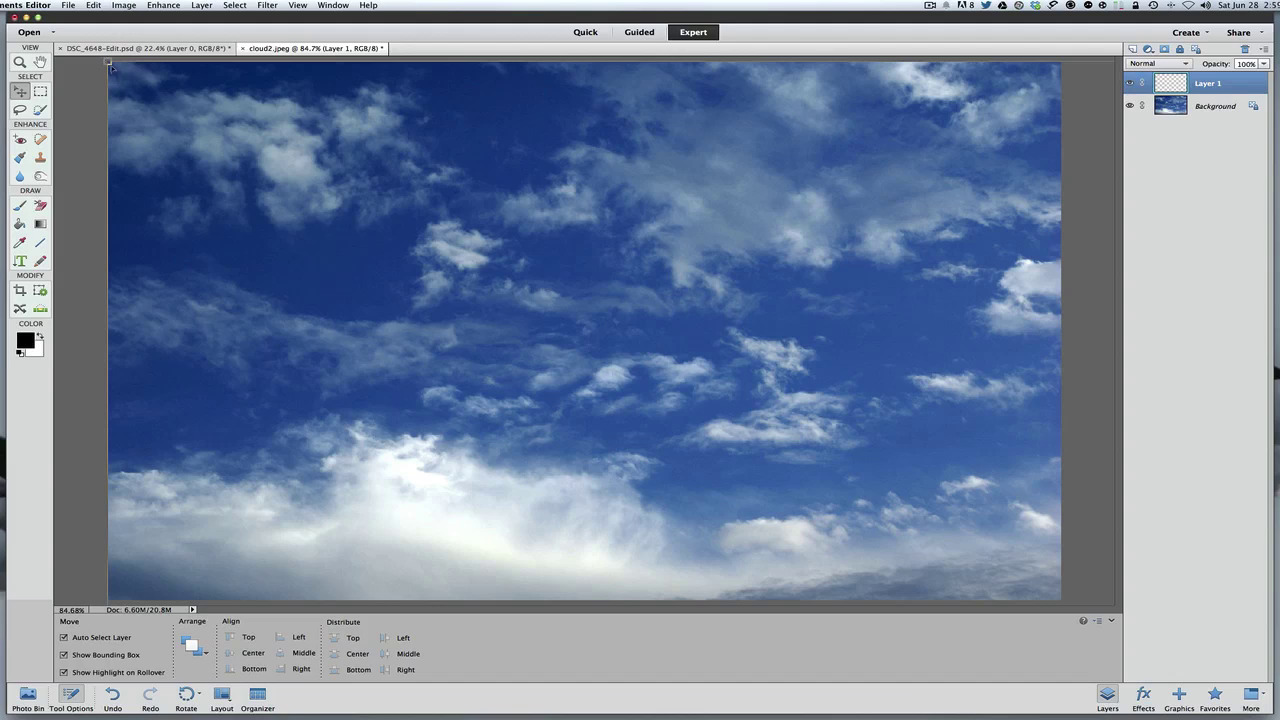
left_click_drag(108, 62, 348, 218)
left_click_drag(299, 177, 407, 287)
left_click_drag(610, 460, 439, 298)
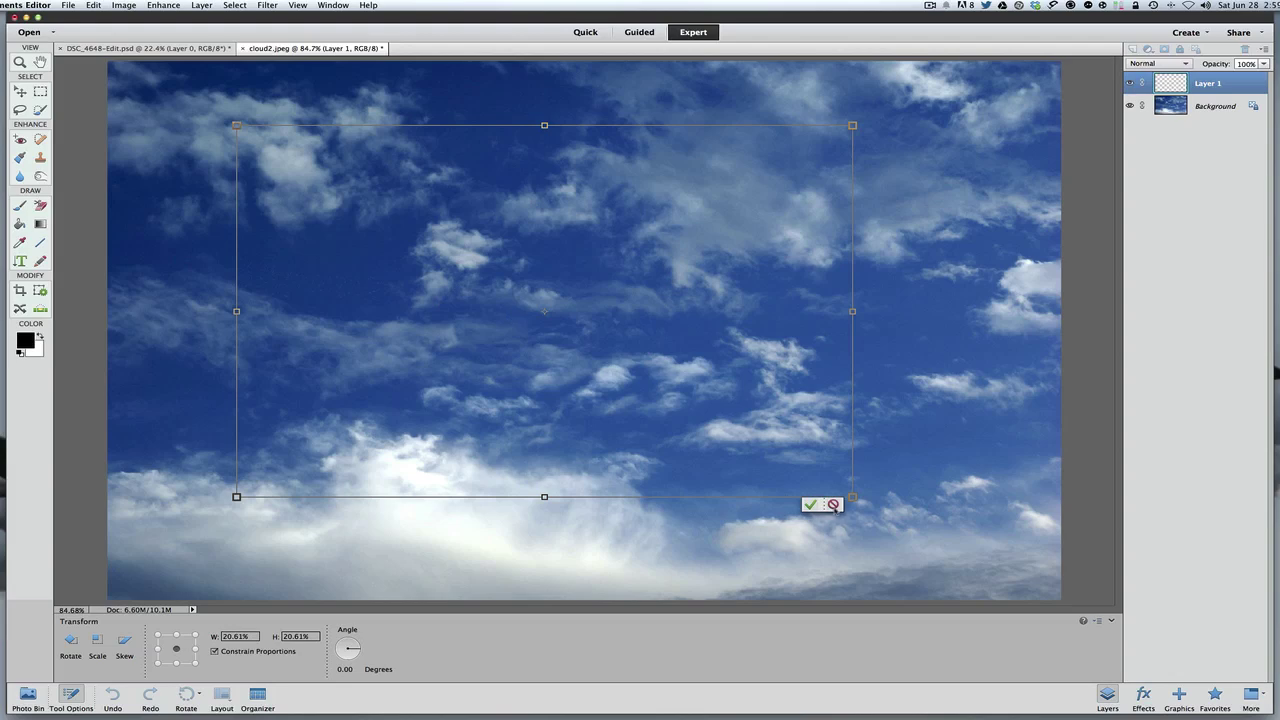
left_click(811, 504)
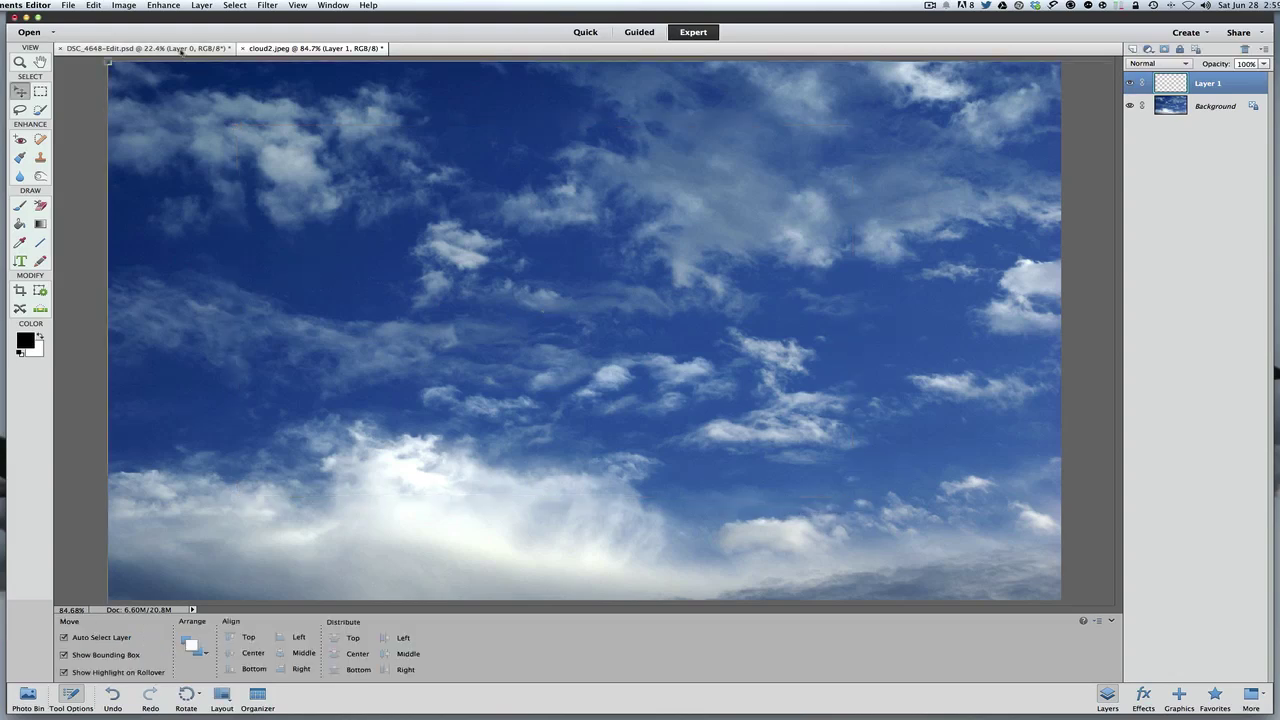
left_click(180, 49)
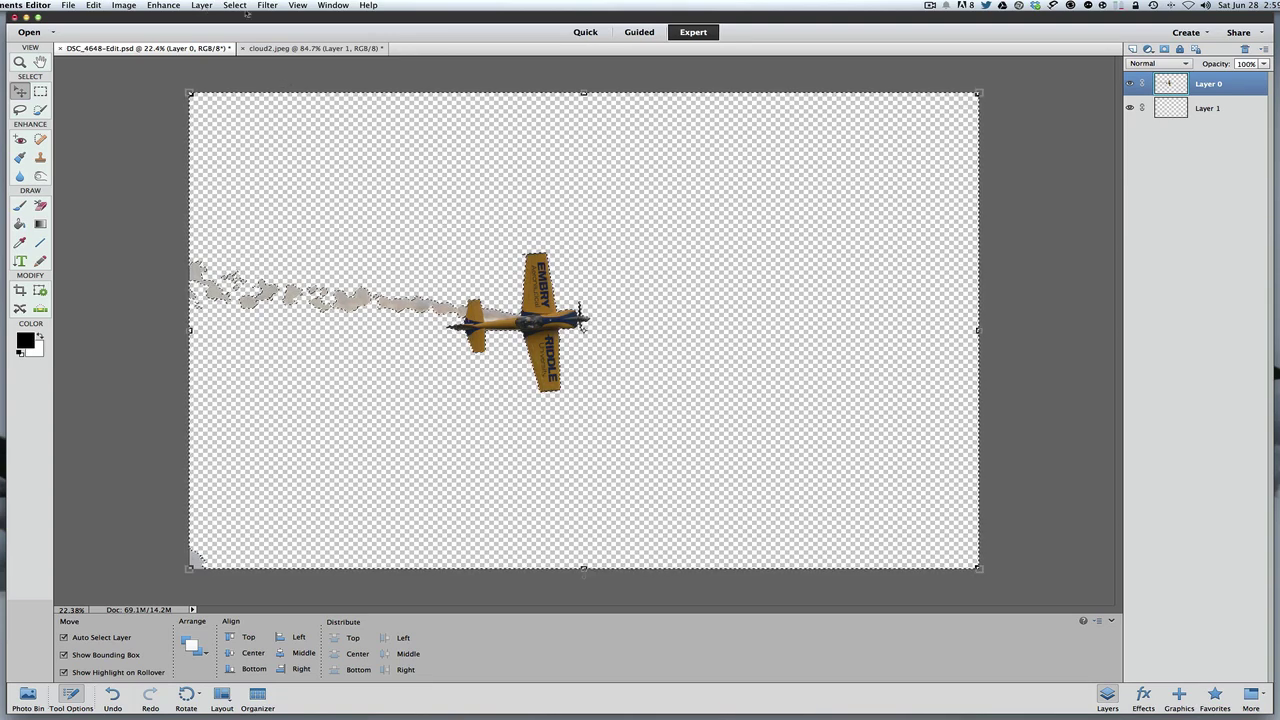
left_click(92, 6)
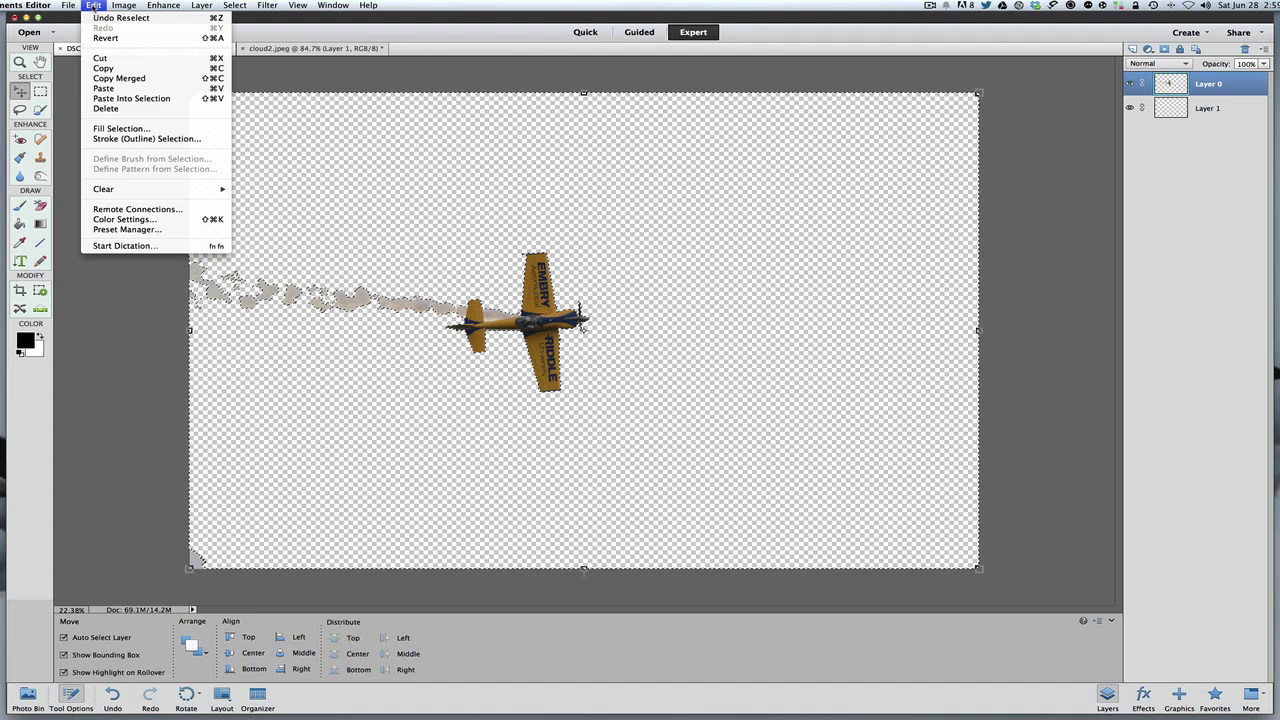
left_click(93, 6)
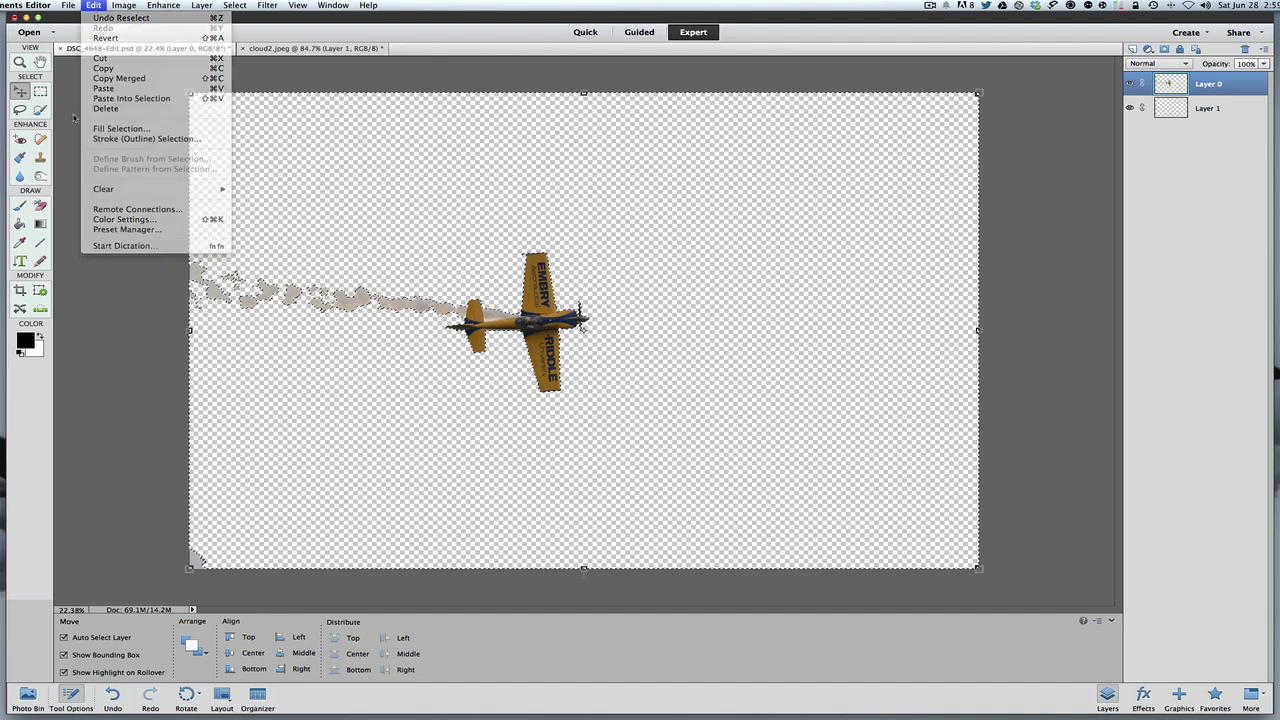
left_click(281, 49)
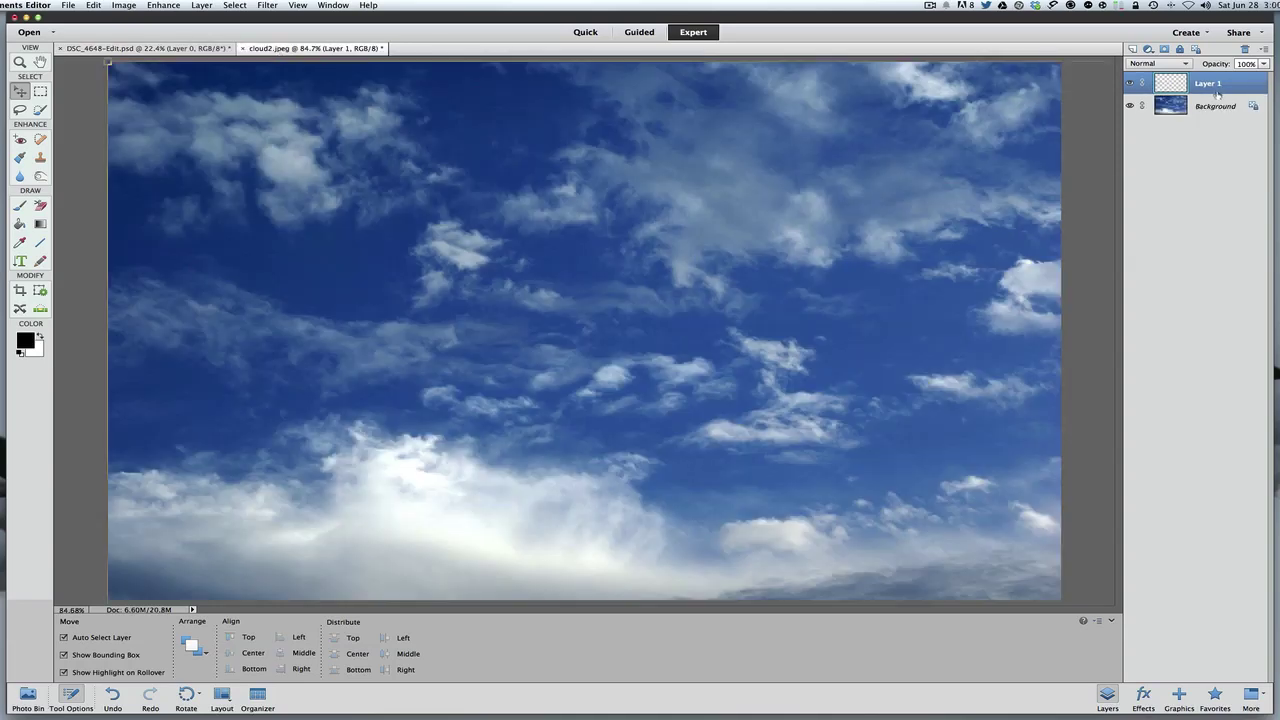
left_click(186, 49)
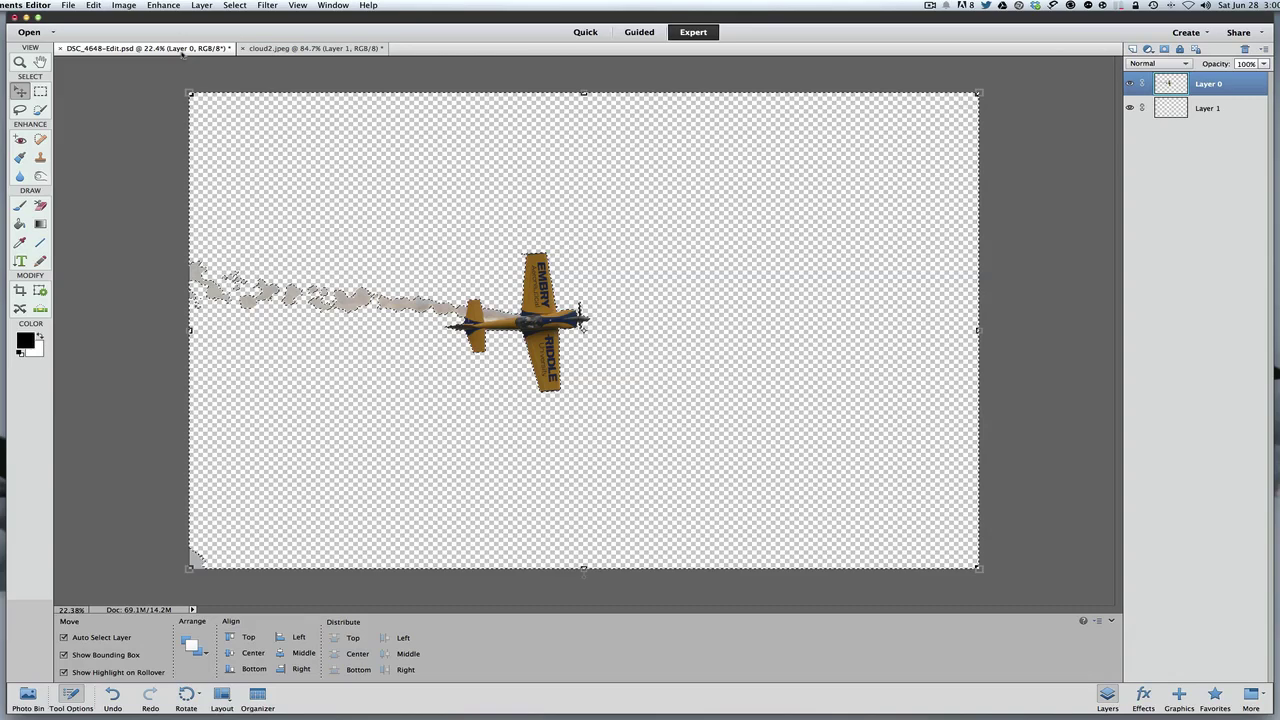
Delete the pasted Layer 1 from cloud2.jpeg, leaving only the Background layer
left_click(291, 50)
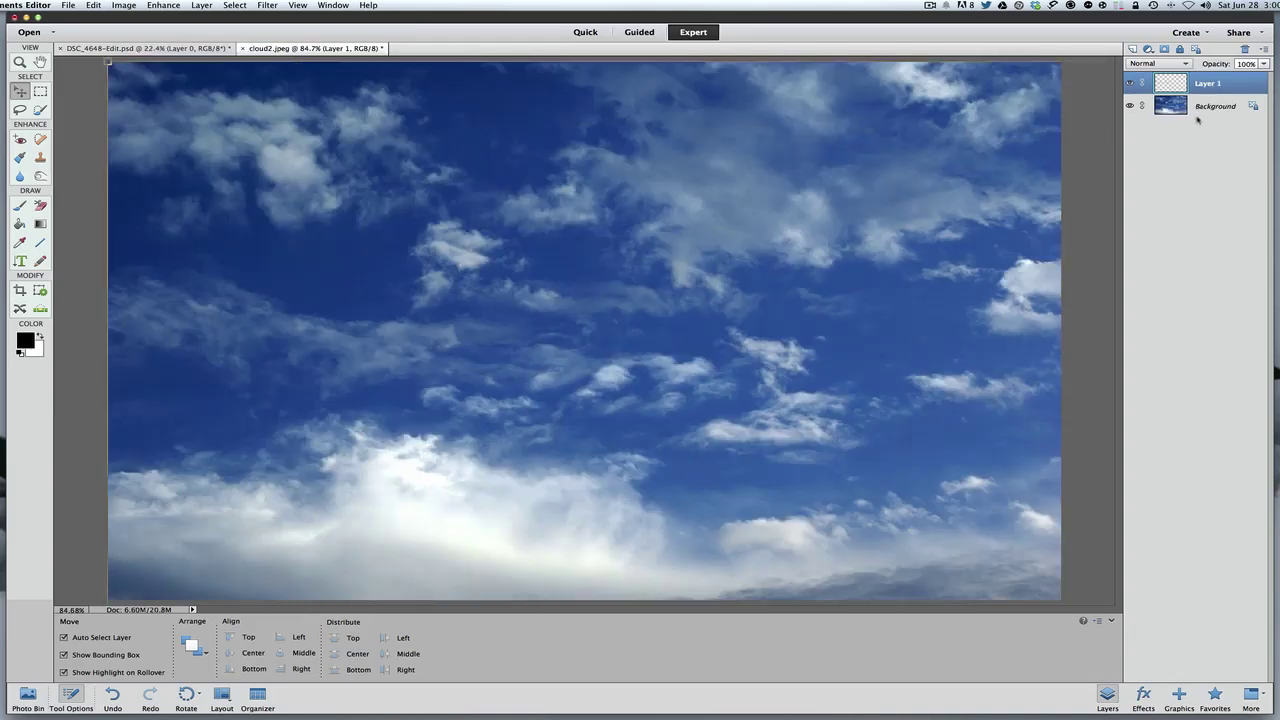
right_click(1168, 85)
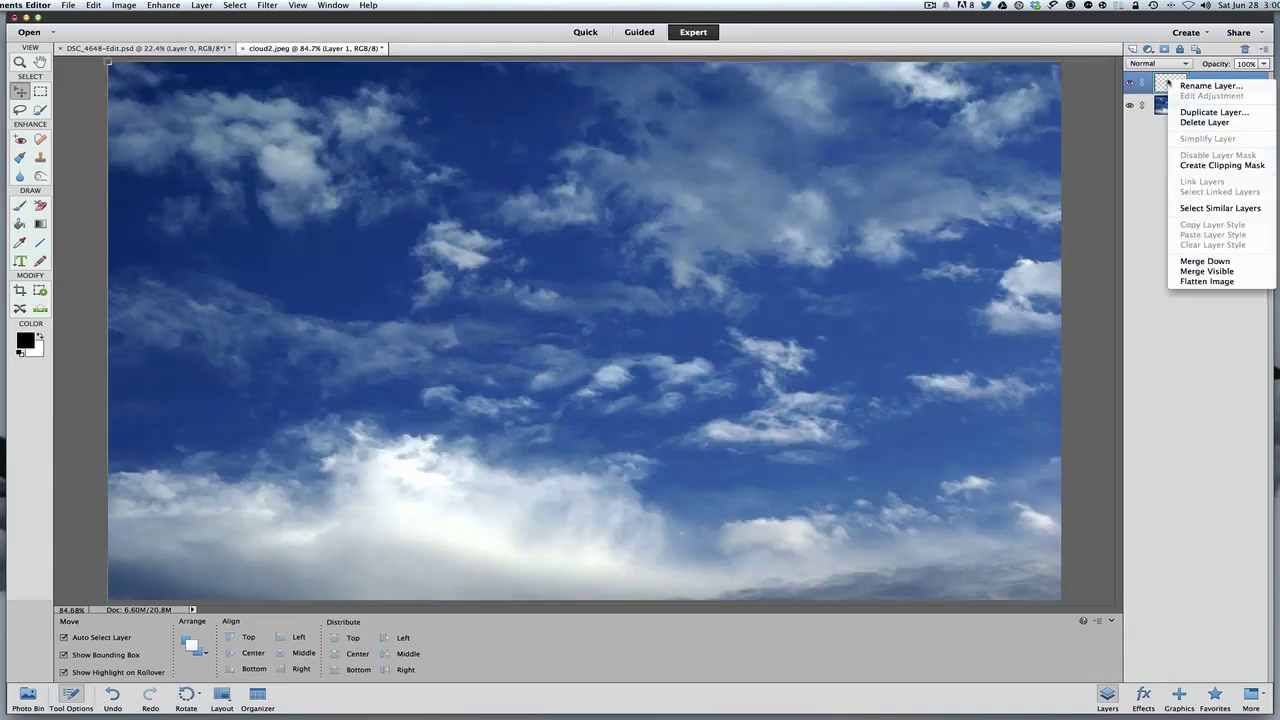
left_click(1155, 177)
right_click(1181, 85)
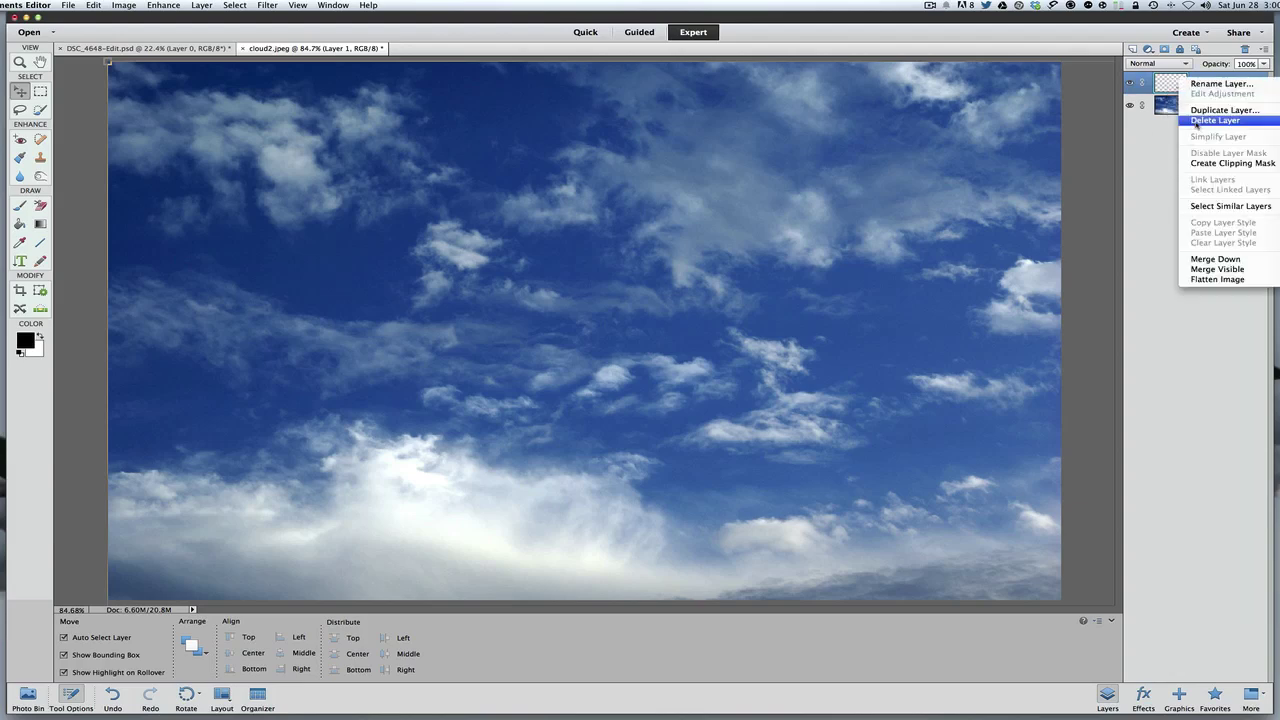
left_click(1197, 123)
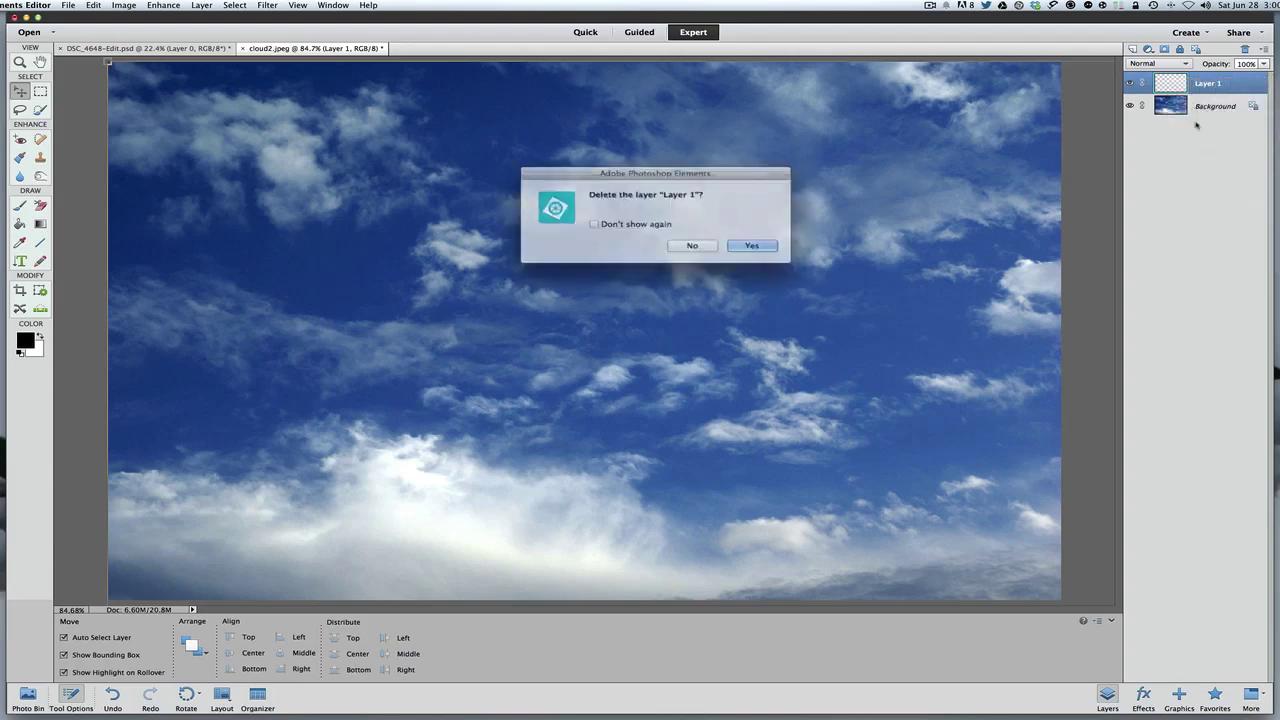
left_click(743, 243)
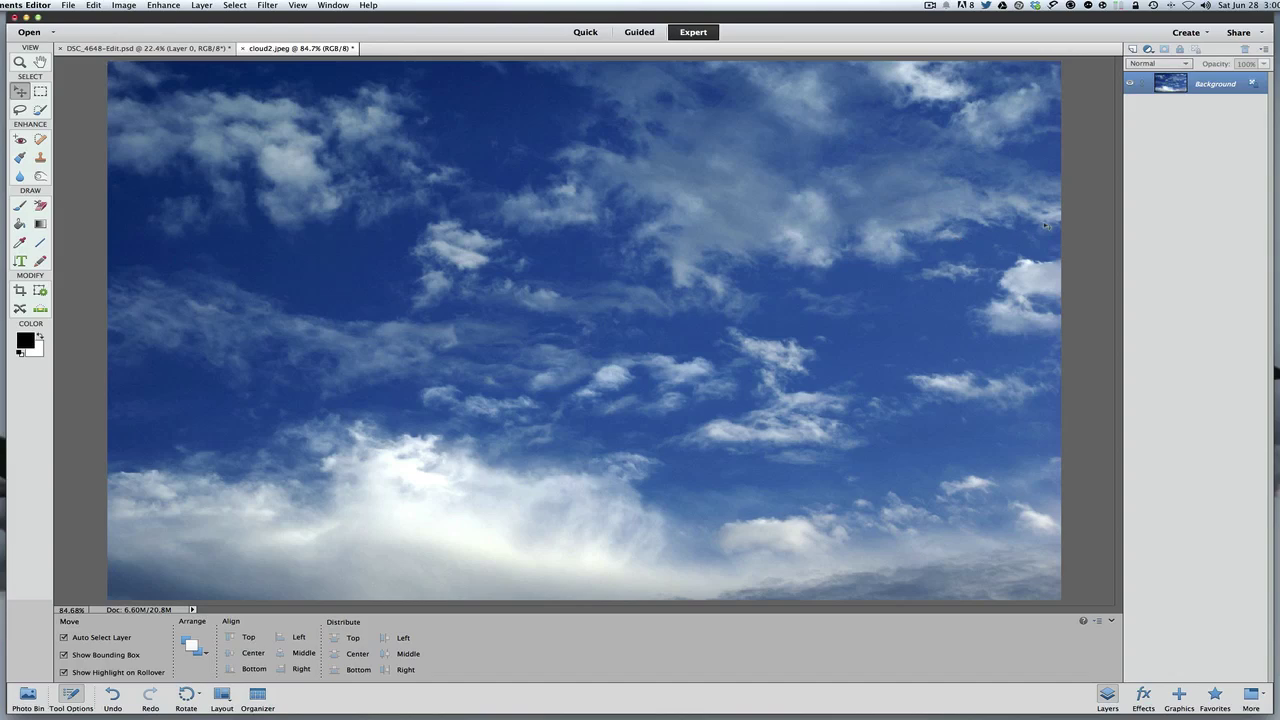
Switch to DSC_4648-Edit.psd and deselect the active selection around the airplane
left_click(180, 50)
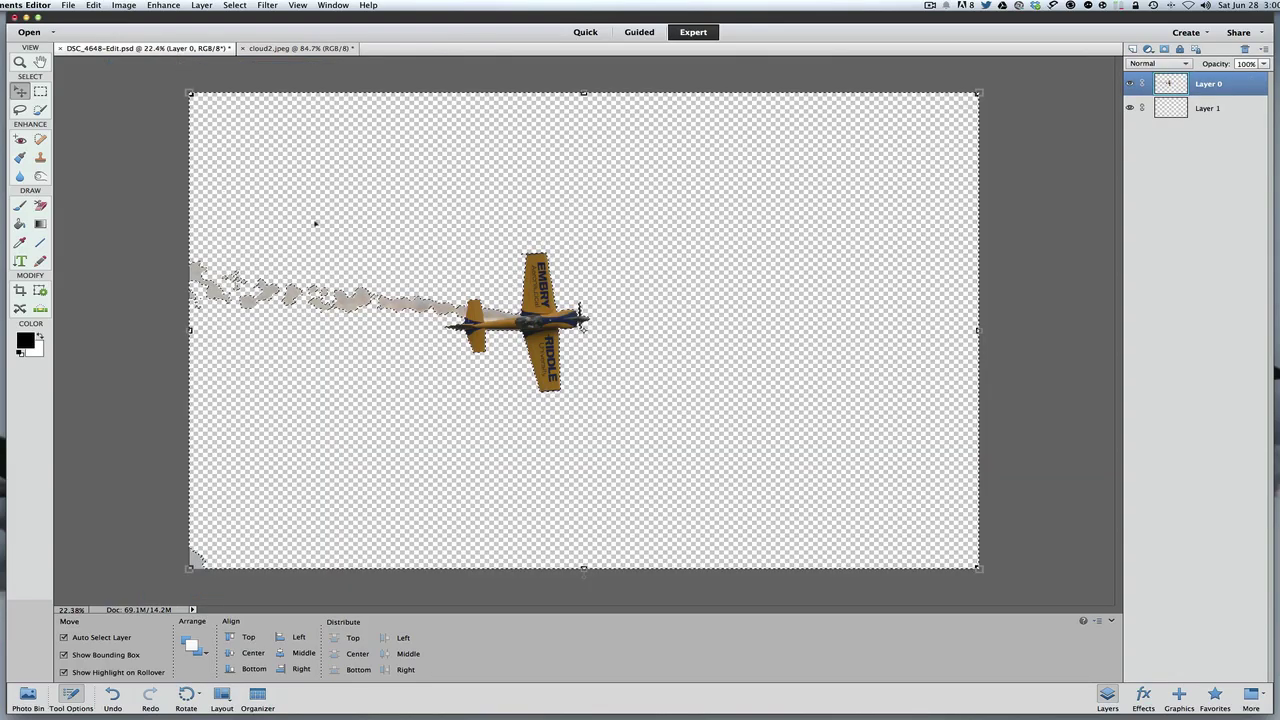
left_click(234, 5)
left_click(236, 28)
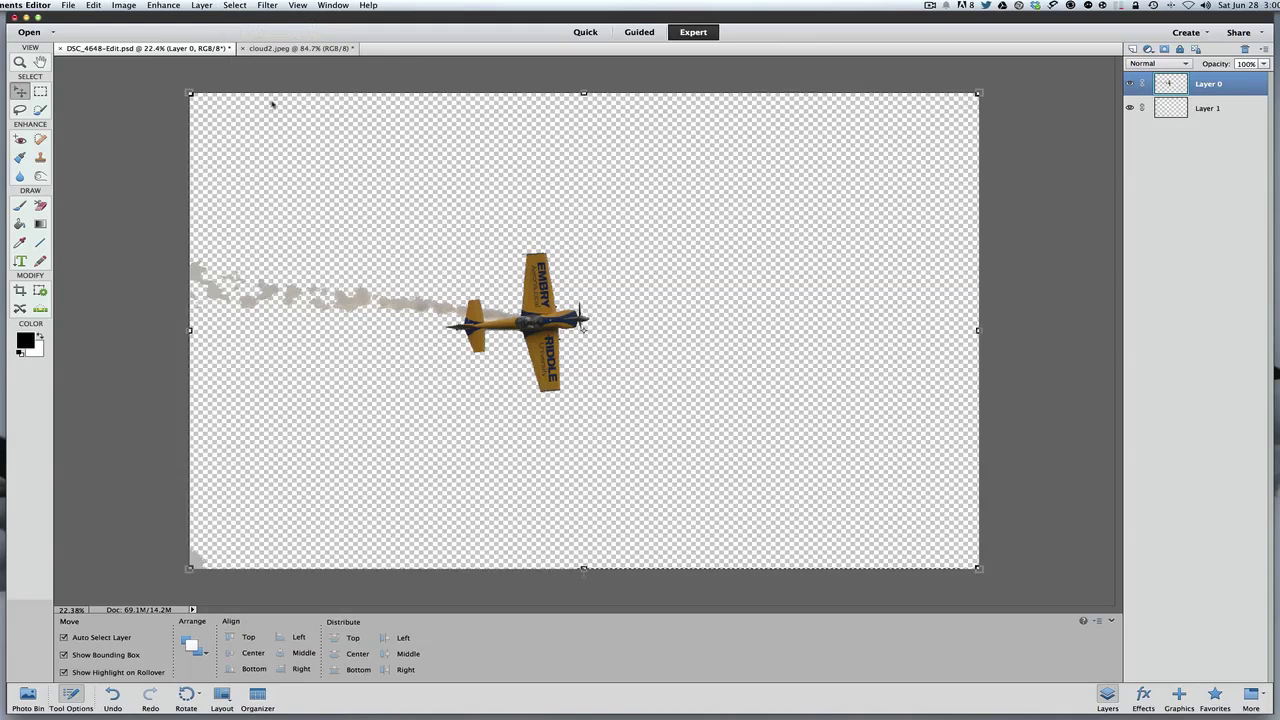
Check the blank Layer 1 in DSC_4648-Edit.psd by toggling its visibility and delete it
left_click(1171, 112)
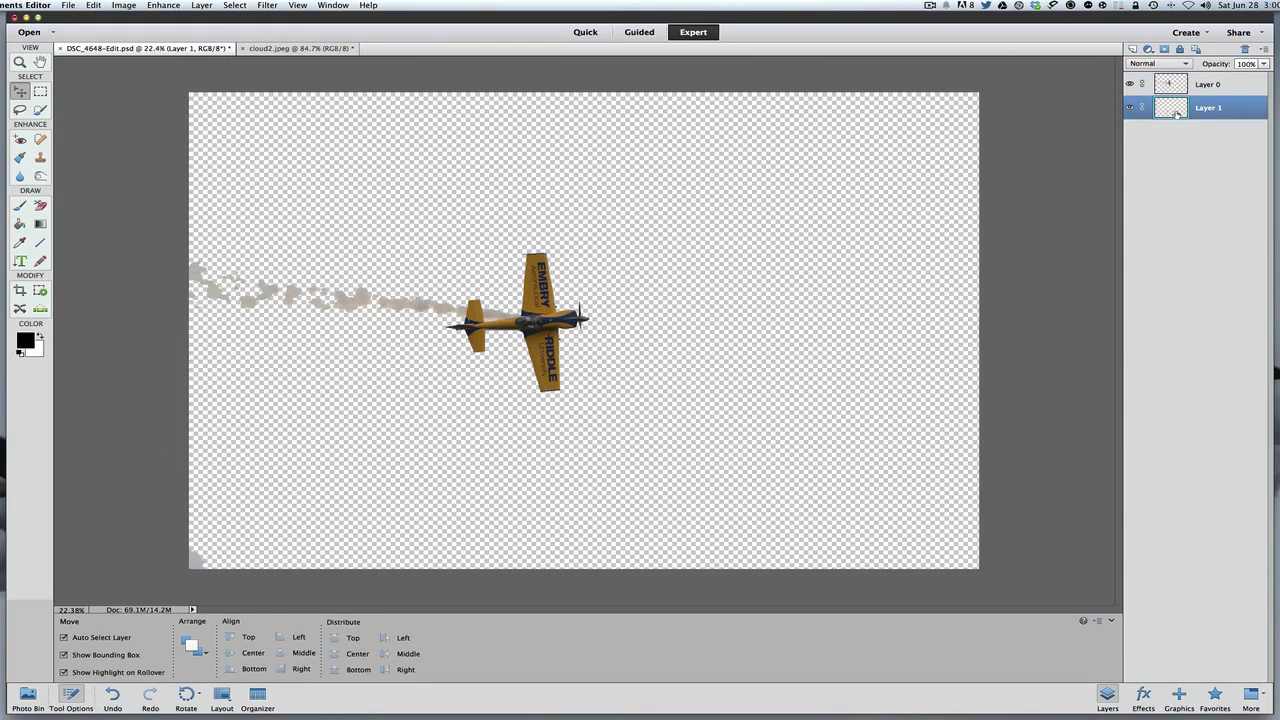
left_click(1131, 110)
left_click(1131, 110)
right_click(1180, 110)
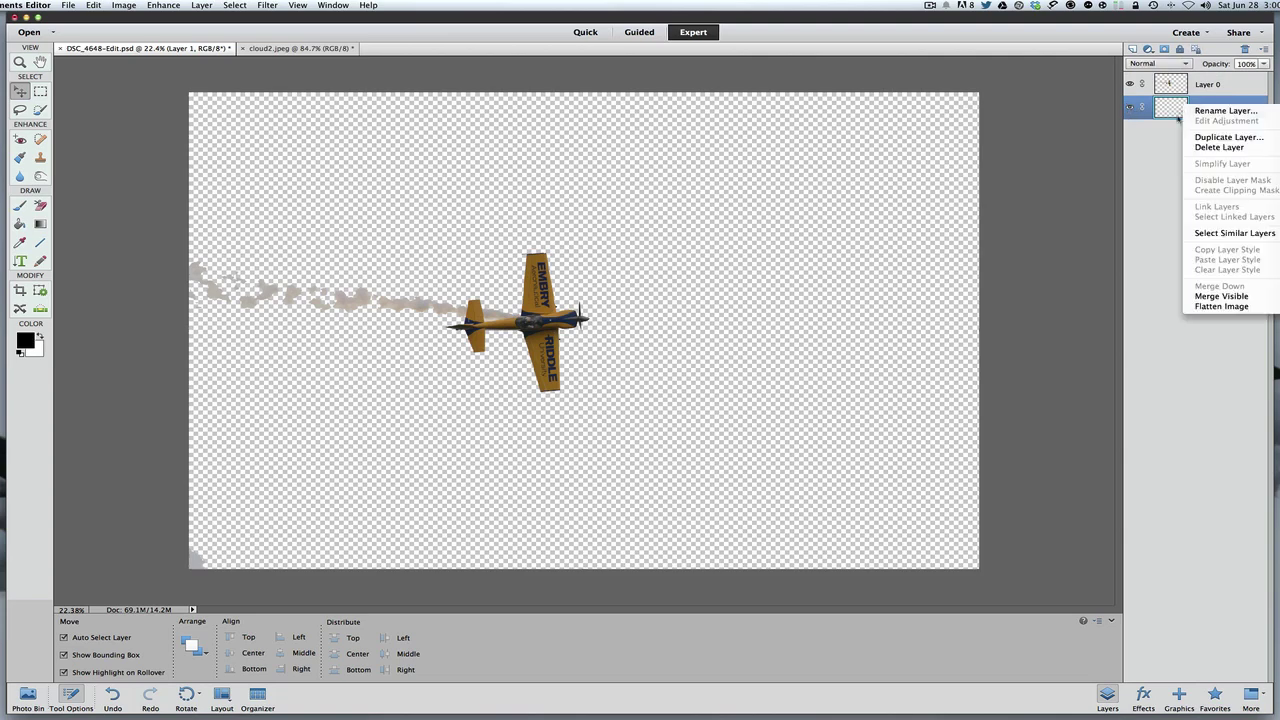
left_click(1199, 148)
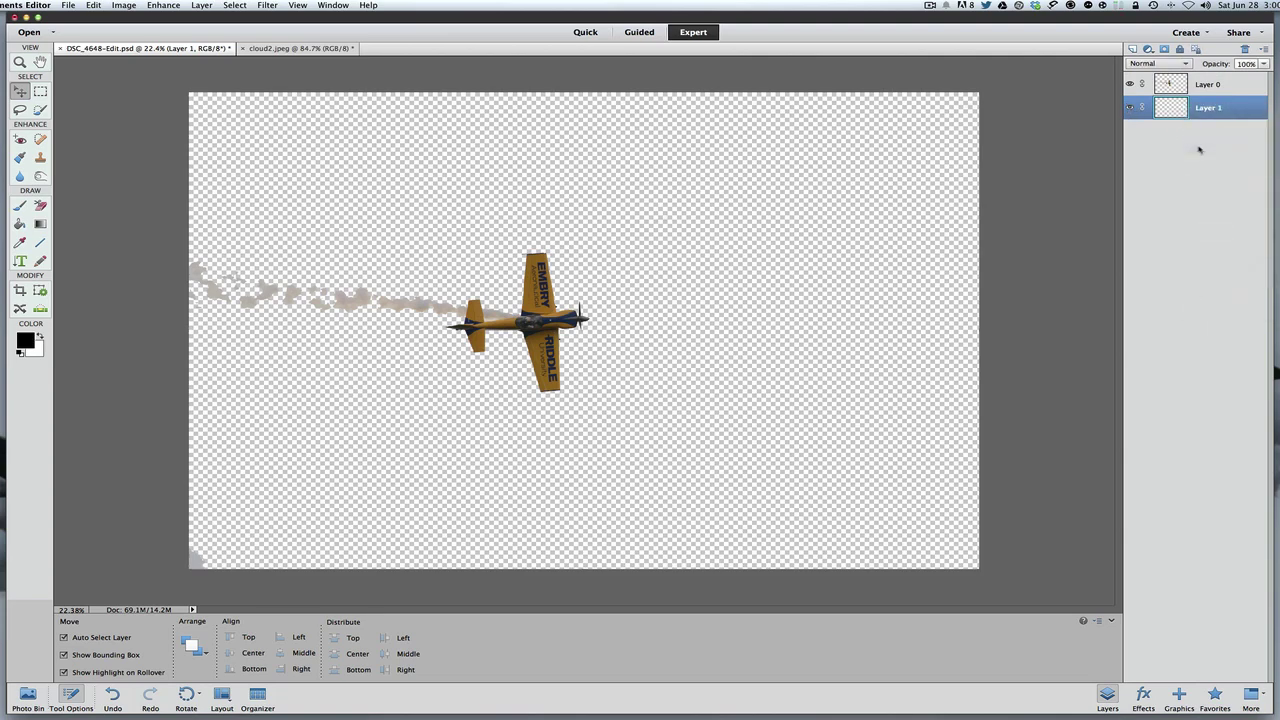
left_click(745, 246)
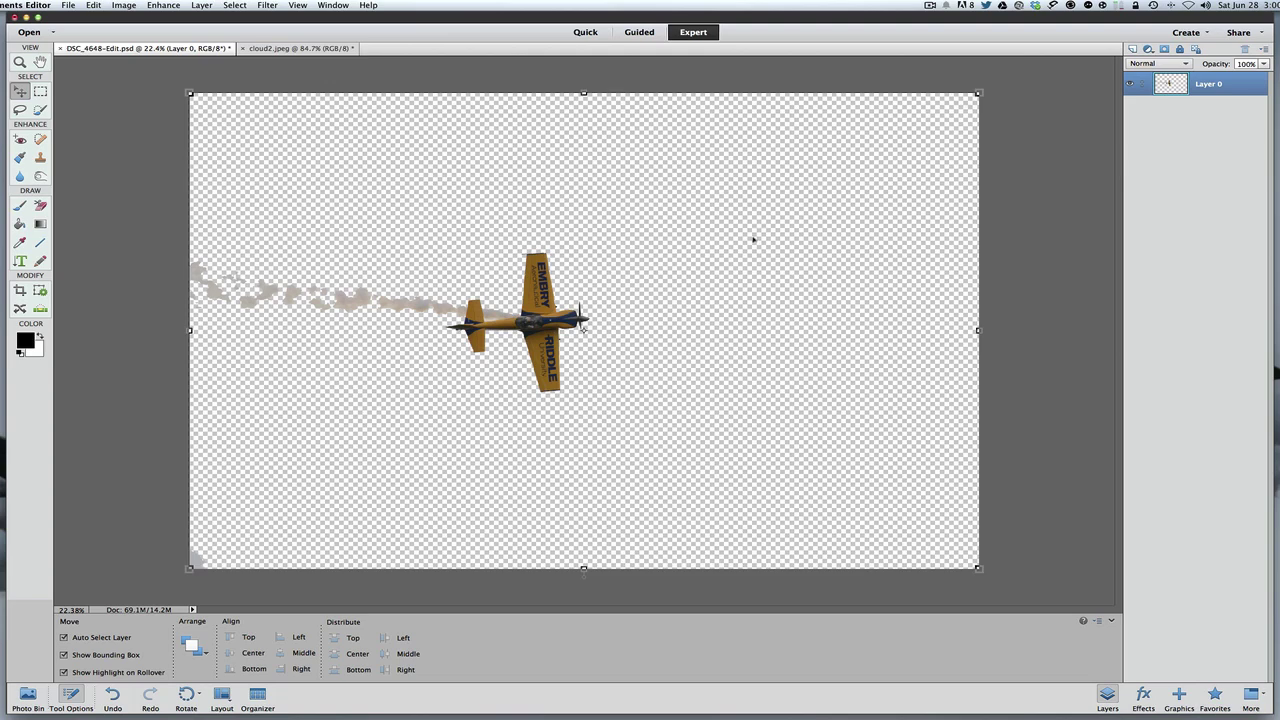
Look up the pixel width and height of cloud2.jpeg in the Image Size dialog without changing them
left_click(279, 49)
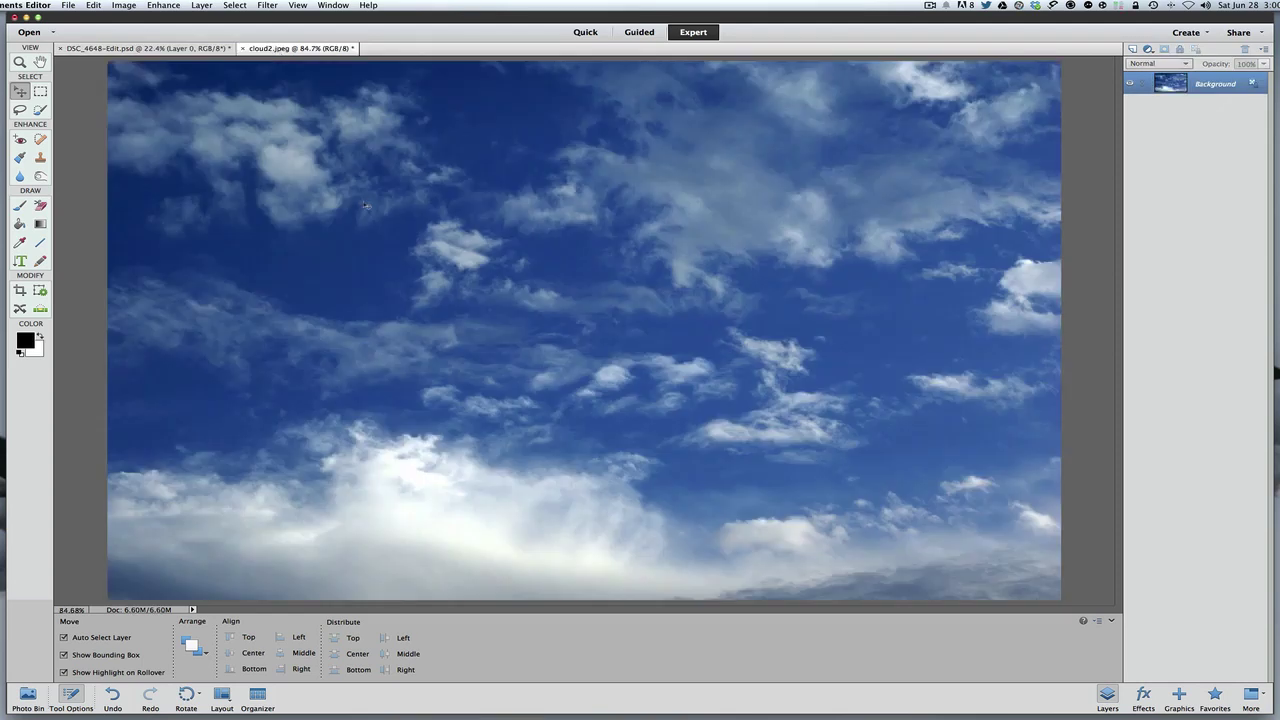
left_click(94, 8)
mouse_move(124, 8)
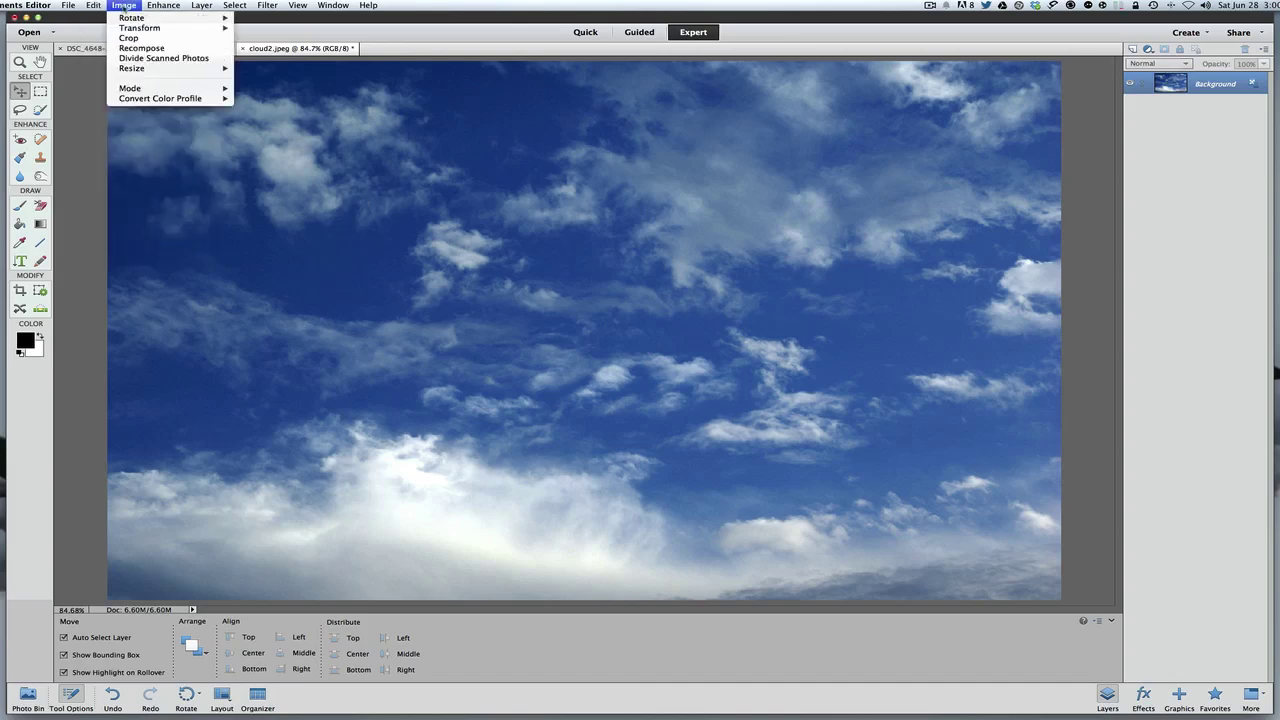
mouse_move(200, 68)
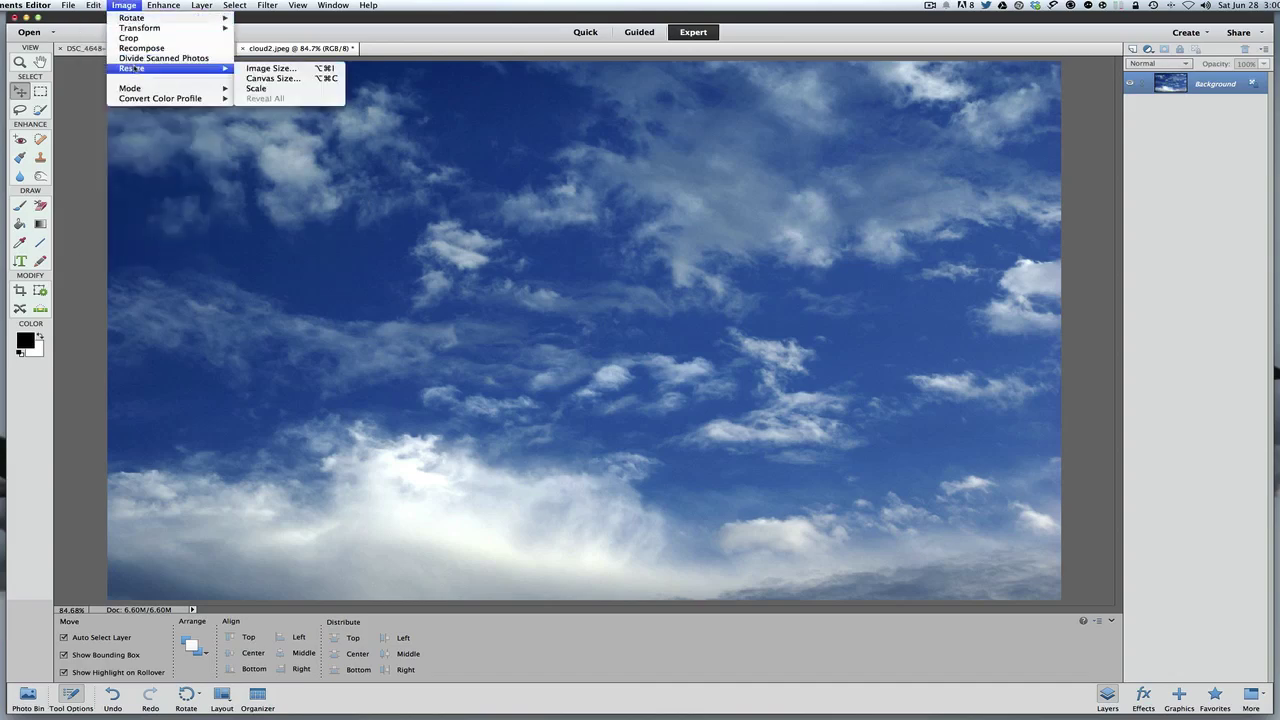
left_click(265, 68)
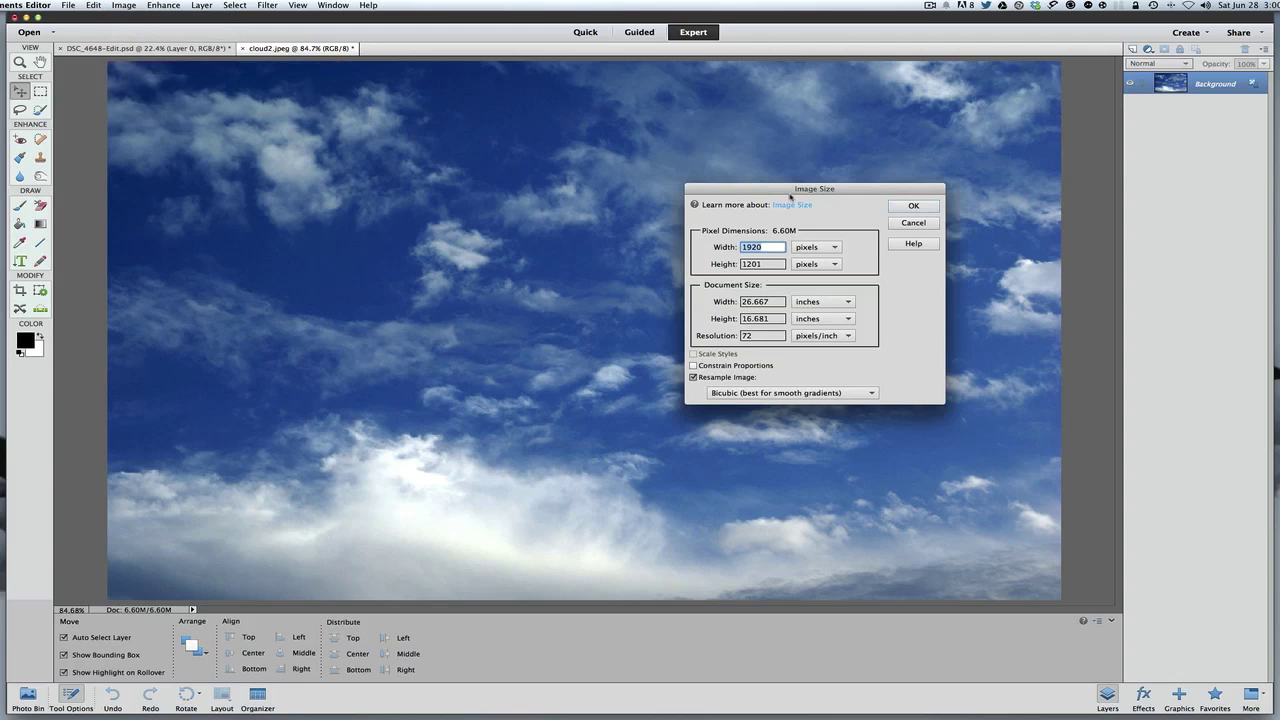
left_click_drag(804, 152, 636, 152)
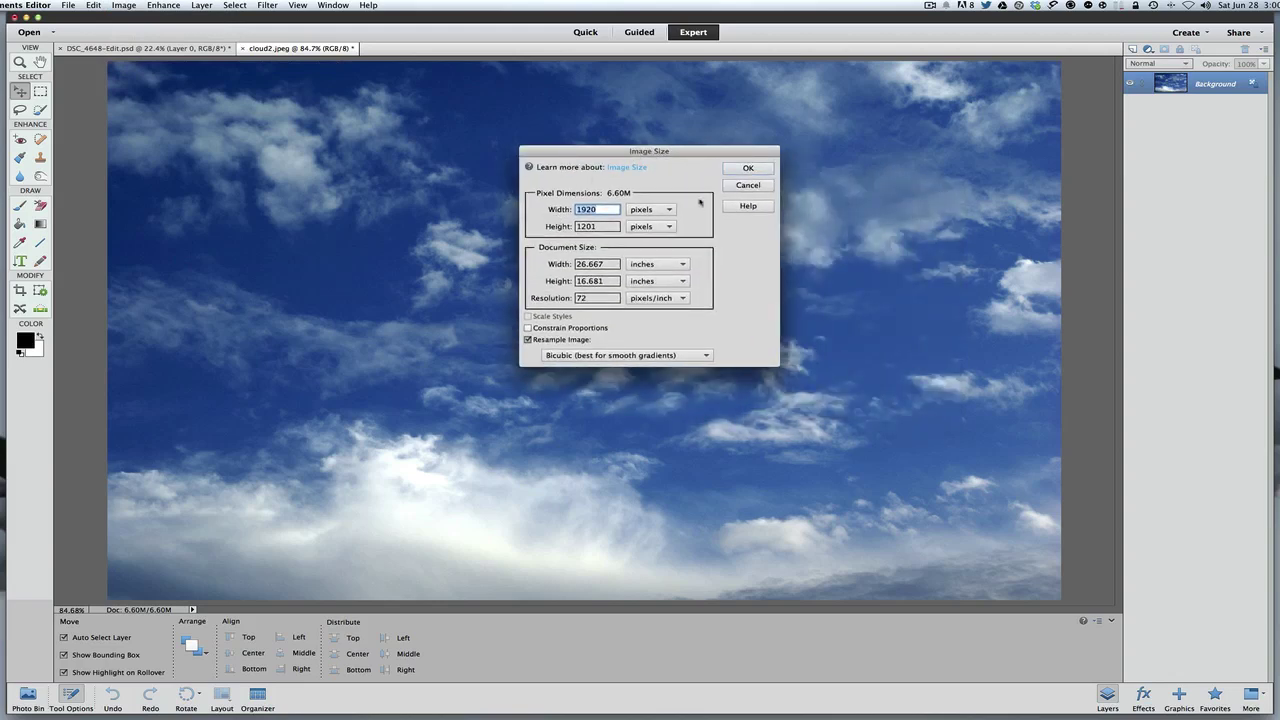
left_click(748, 185)
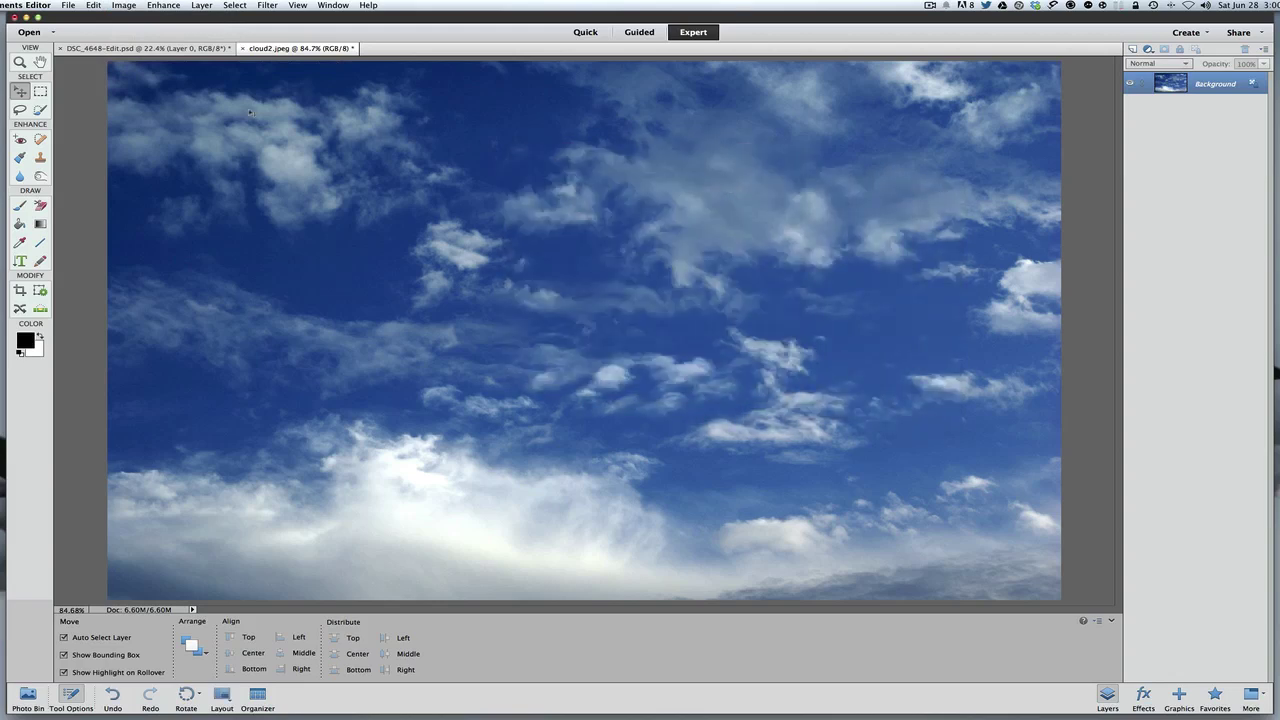
left_click(124, 6)
mouse_move(126, 72)
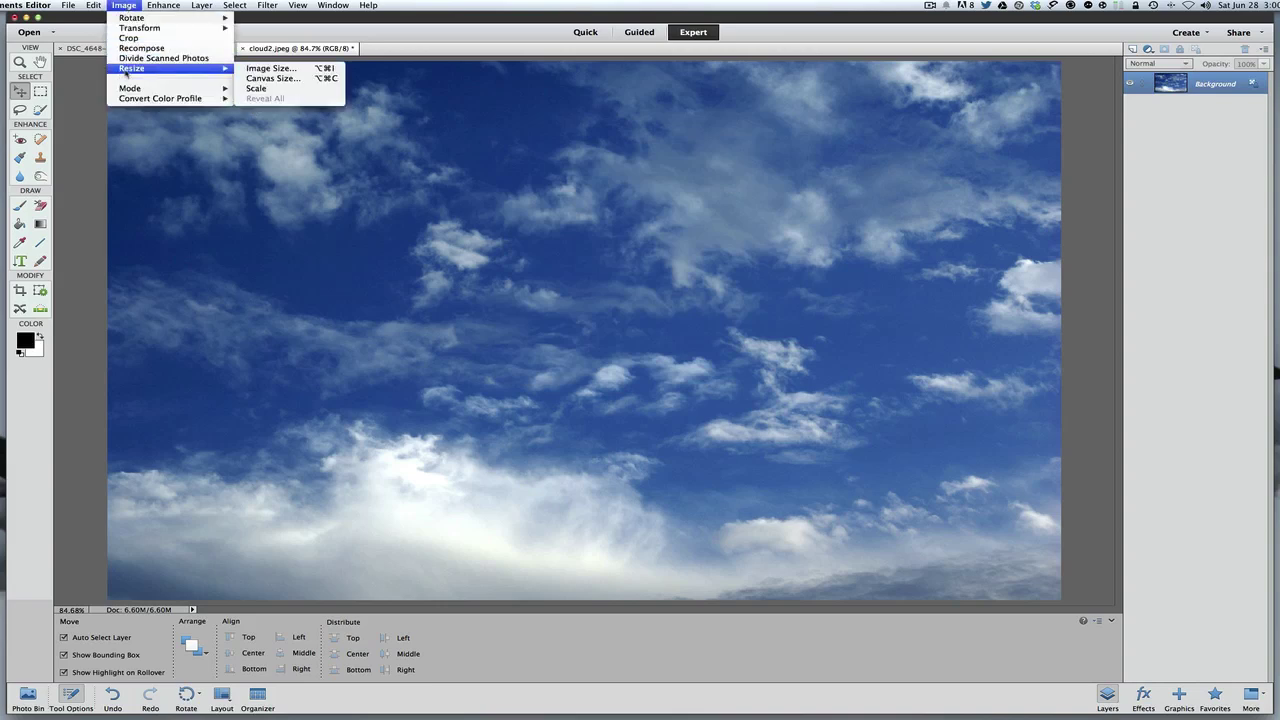
left_click(272, 68)
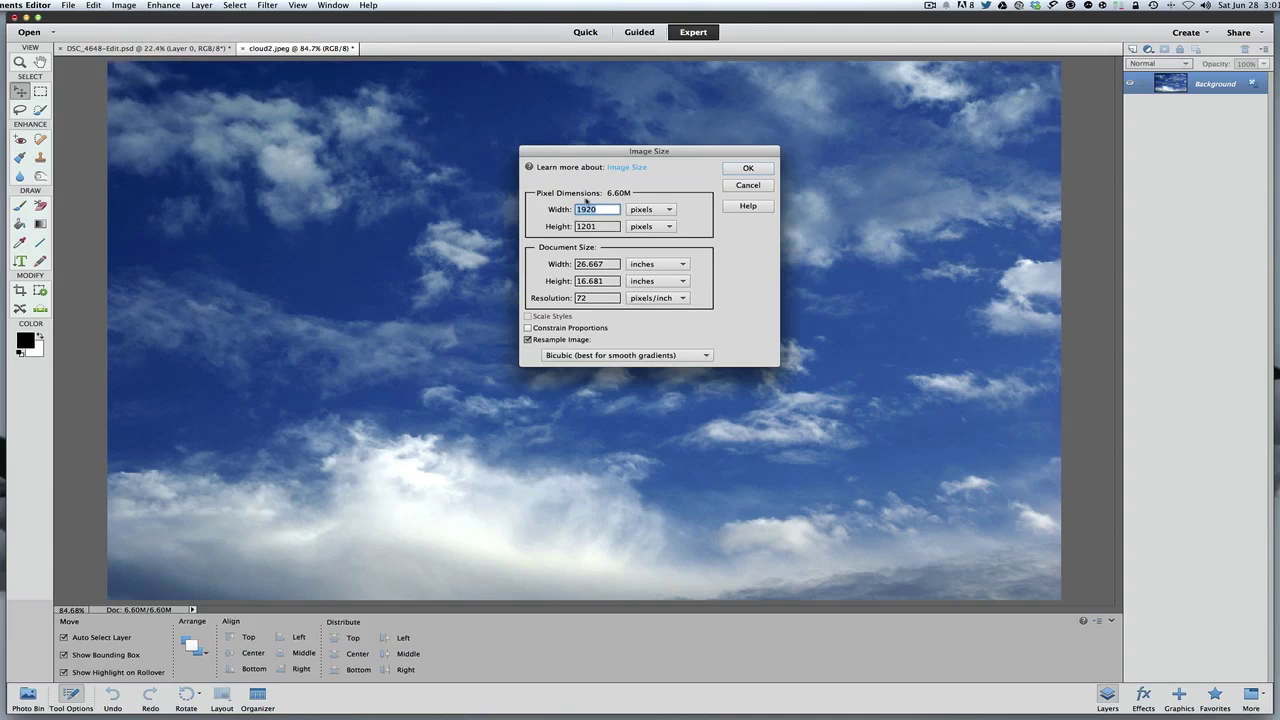
left_click(748, 186)
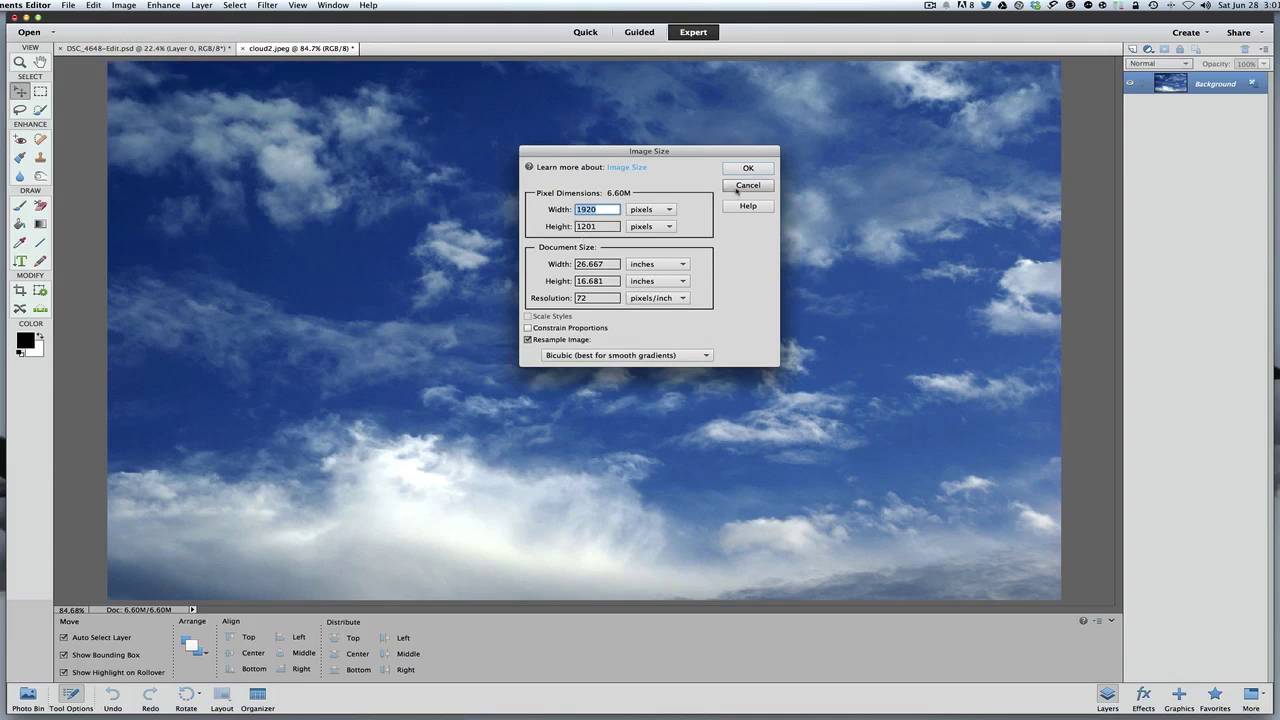
Resize the DSC_4648-Edit.psd image to 1920 pixels wide and 1201 pixels high with proportions unconstrained
left_click(145, 48)
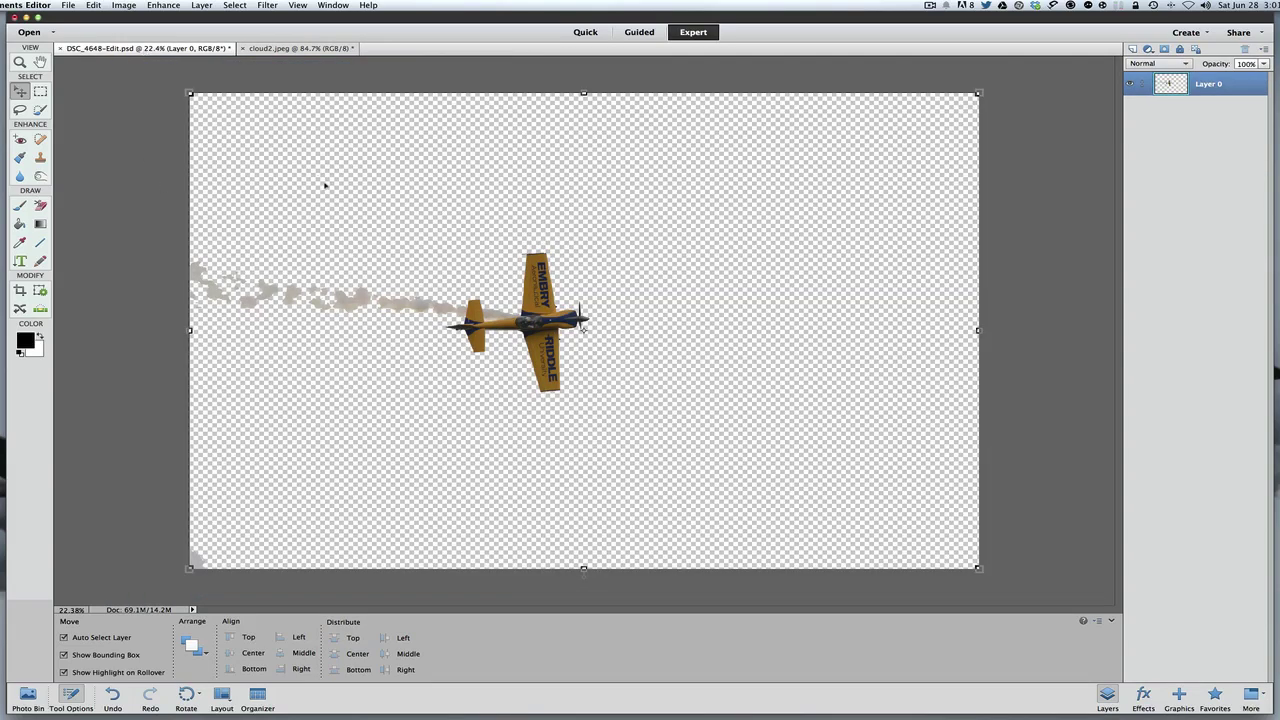
left_click(124, 5)
mouse_move(147, 71)
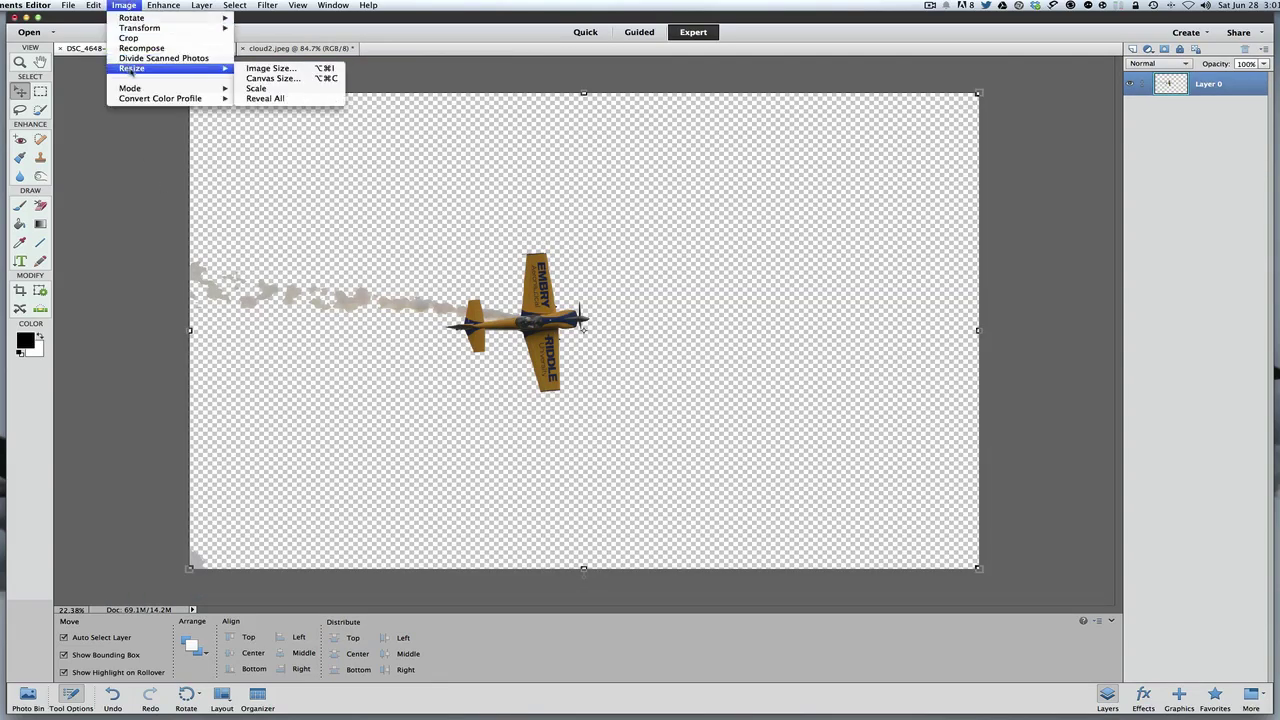
left_click(270, 68)
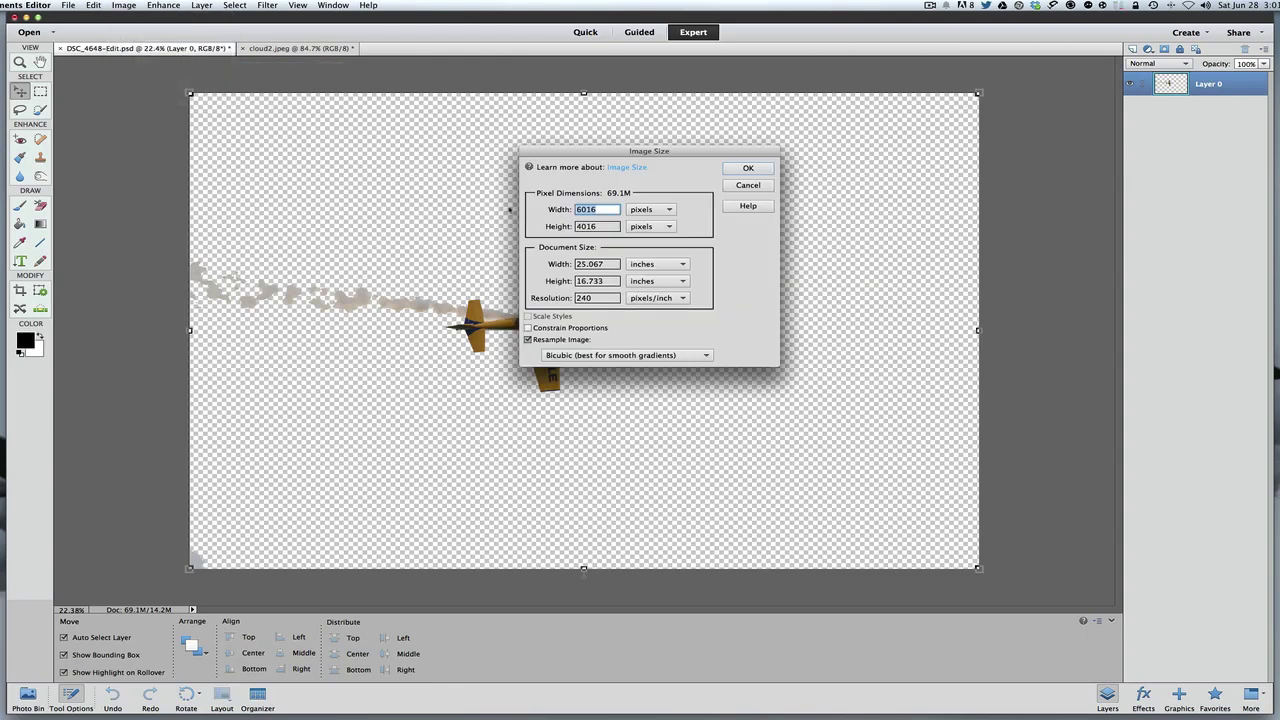
type("1920")
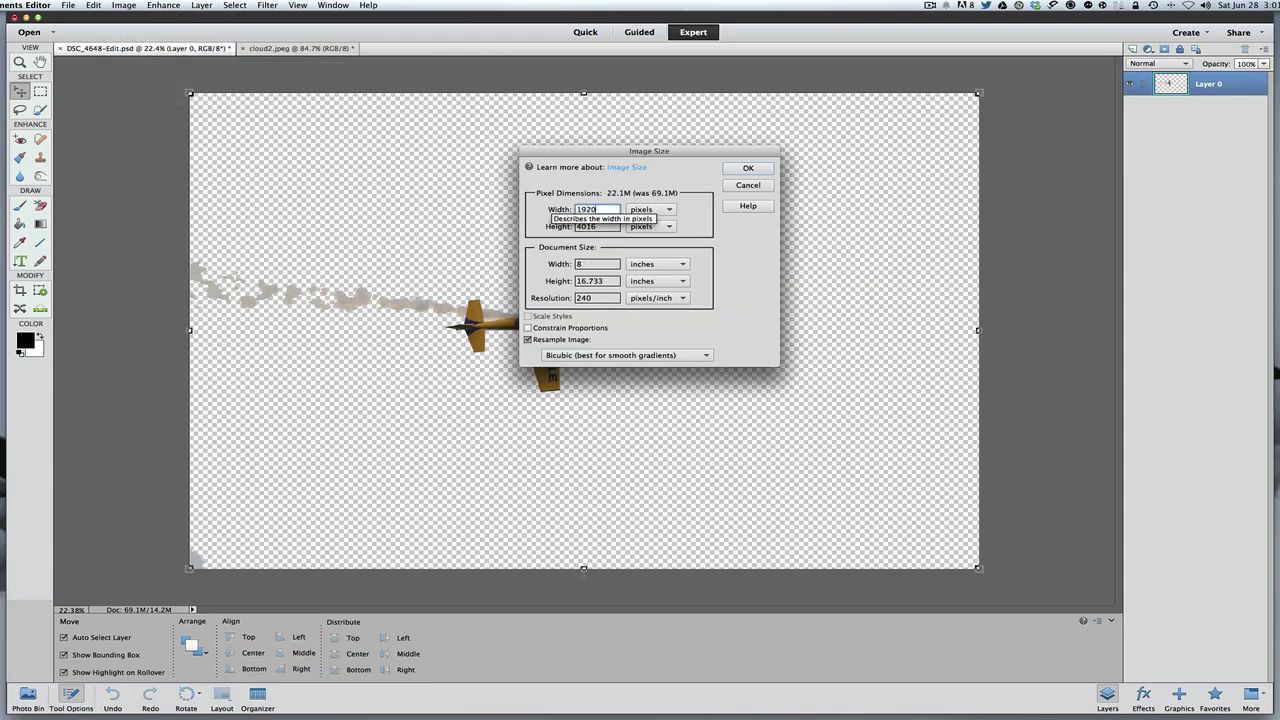
key("Tab")
type("1201")
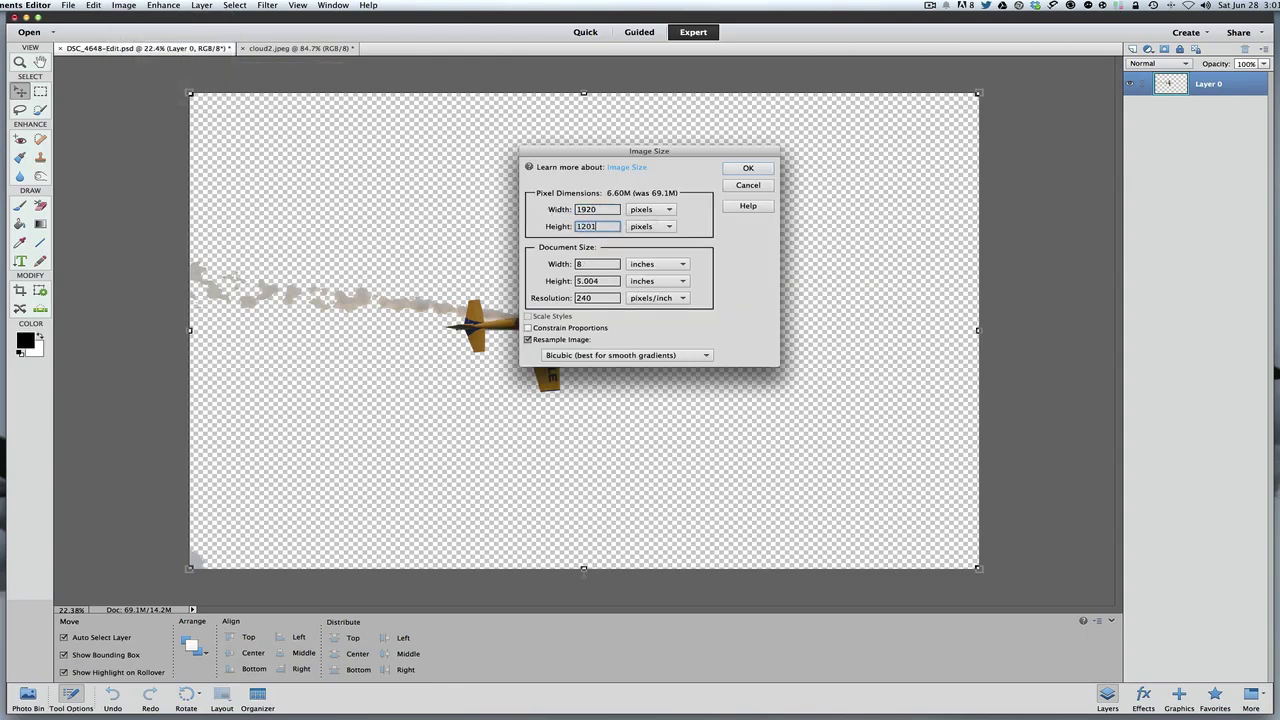
left_click(747, 168)
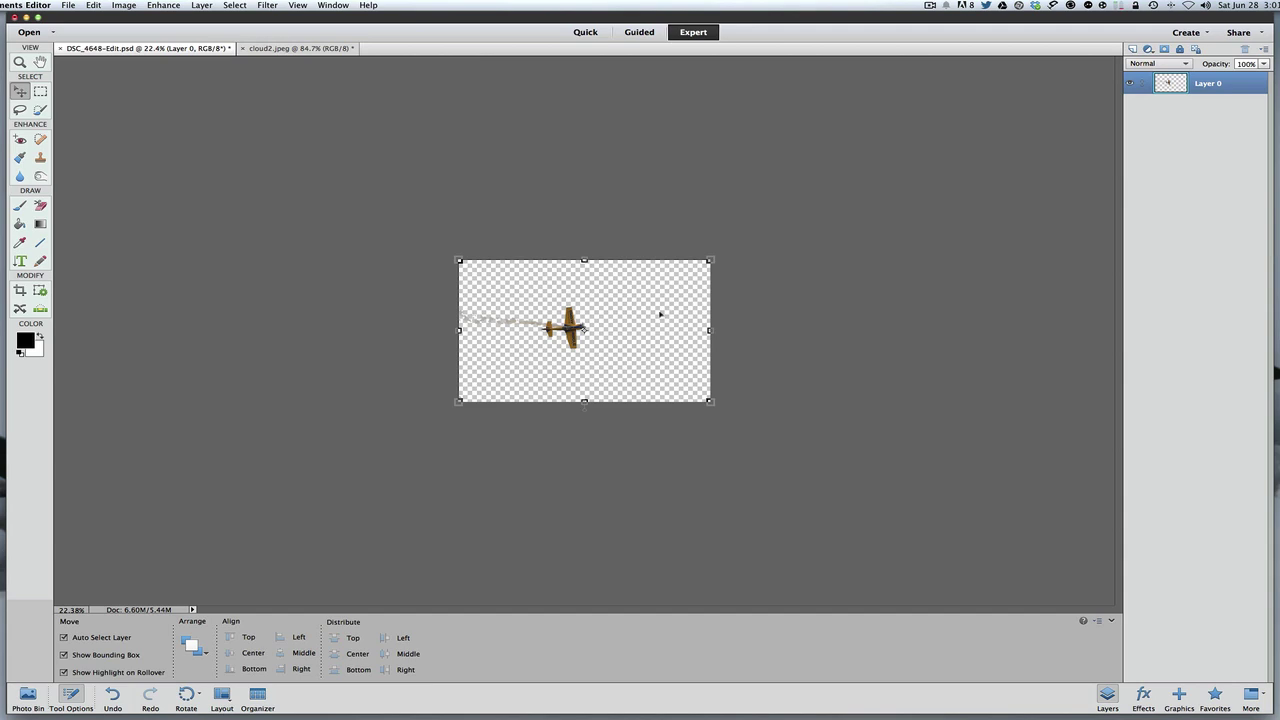
key("super+0")
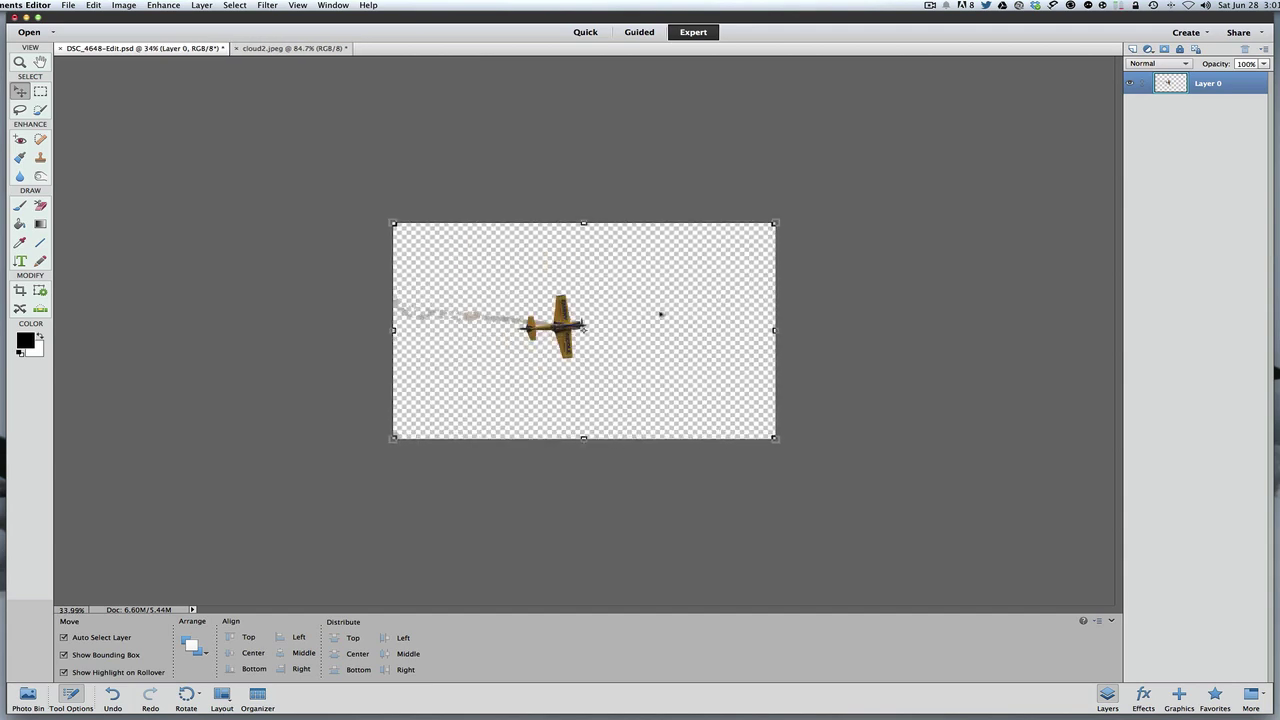
Select the entire canvas of DSC_4648-Edit.psd and copy the cut-out airplane from Layer 0
key("super+minus")
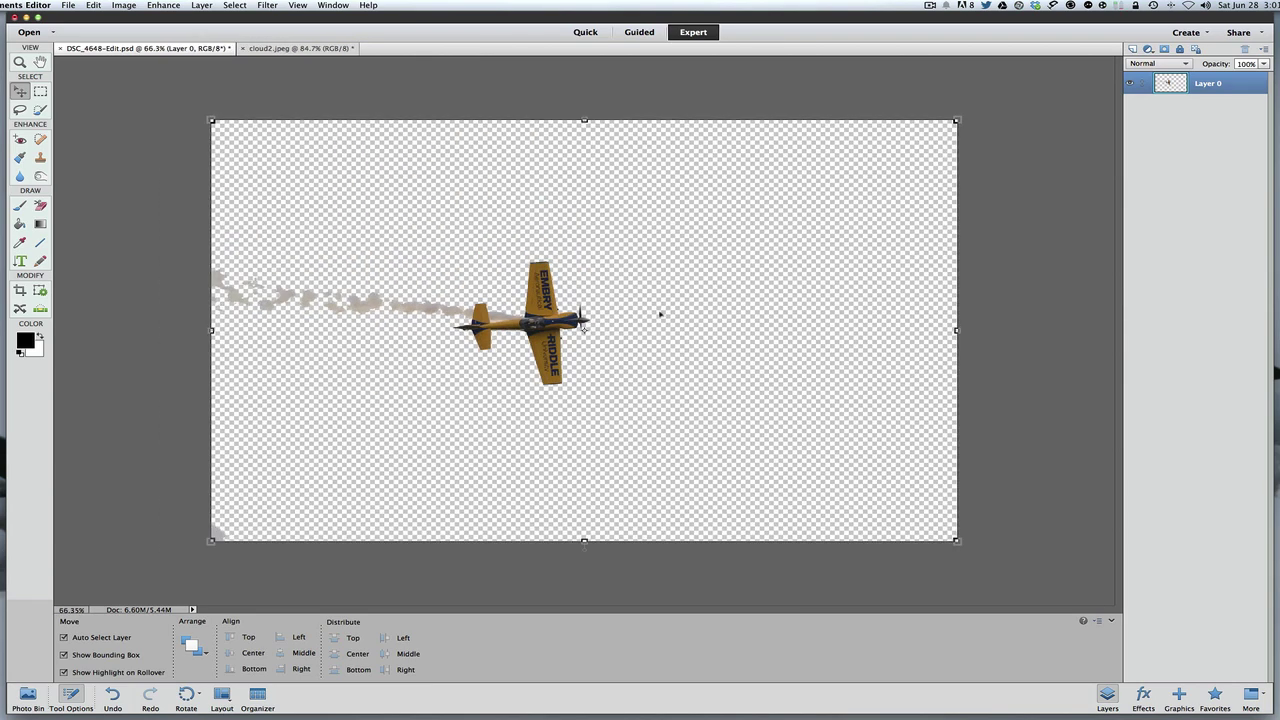
left_click(660, 314)
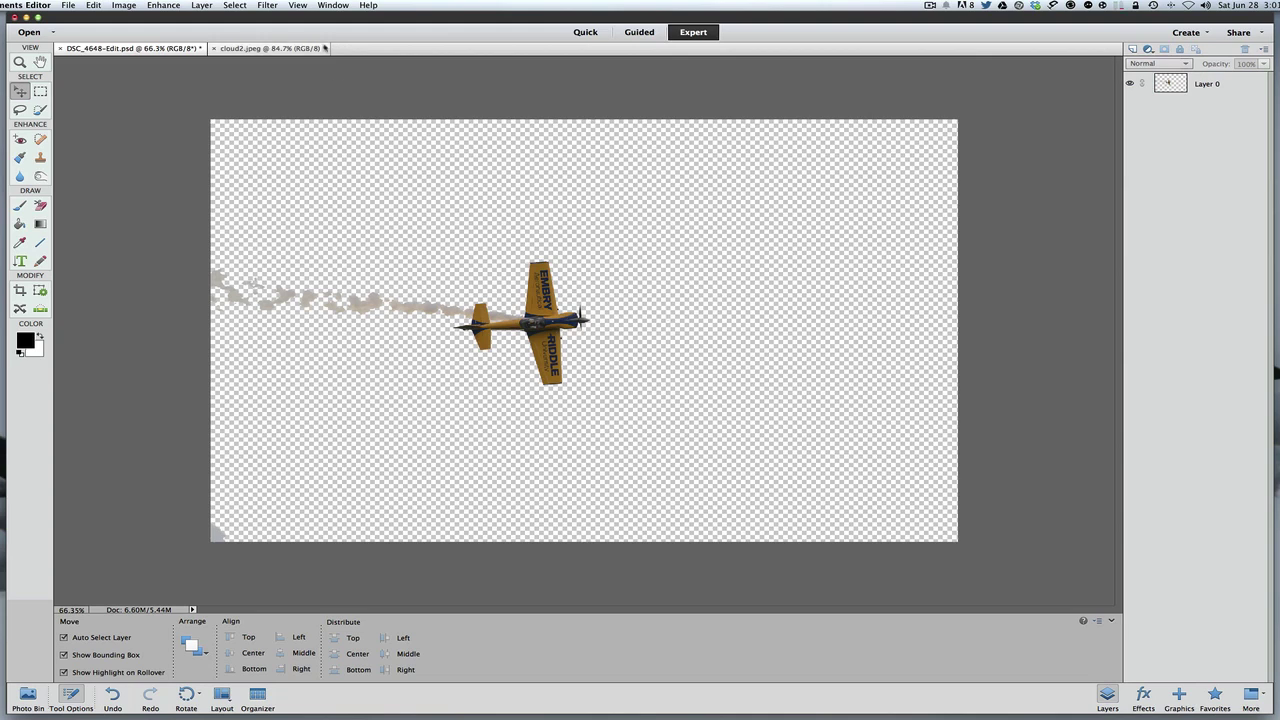
left_click(236, 6)
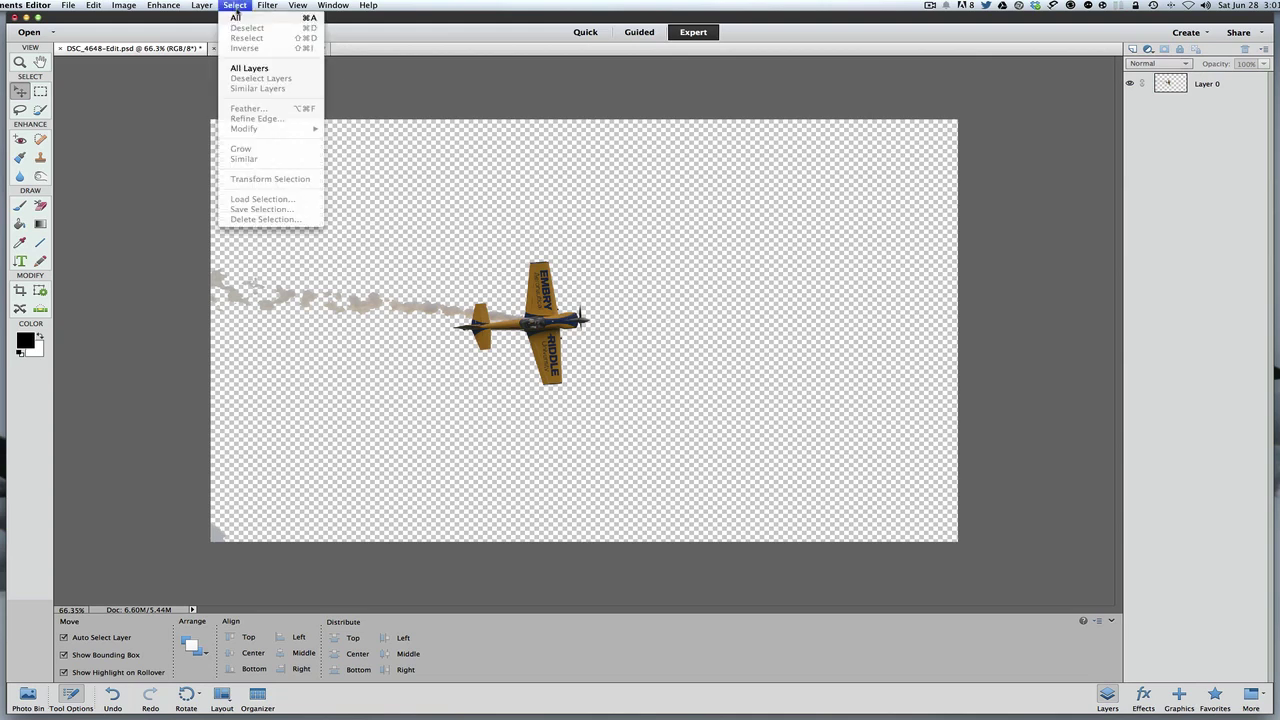
left_click(239, 20)
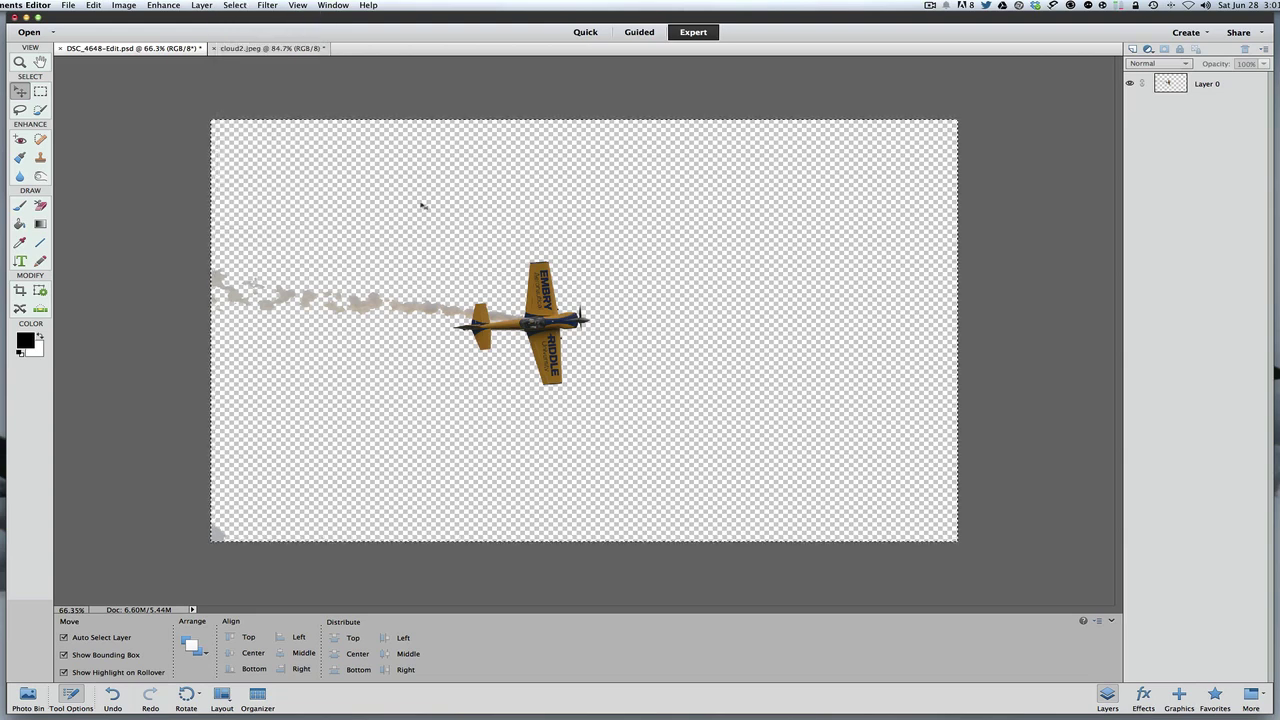
left_click(93, 5)
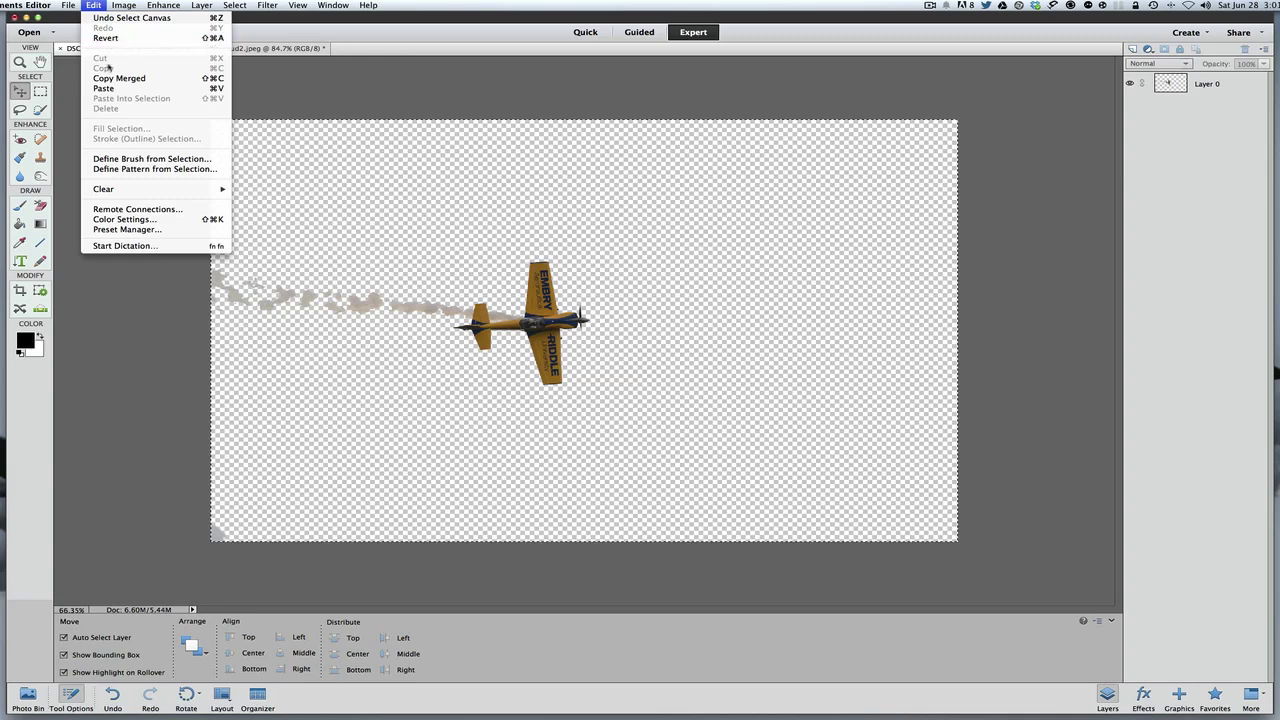
key("Escape")
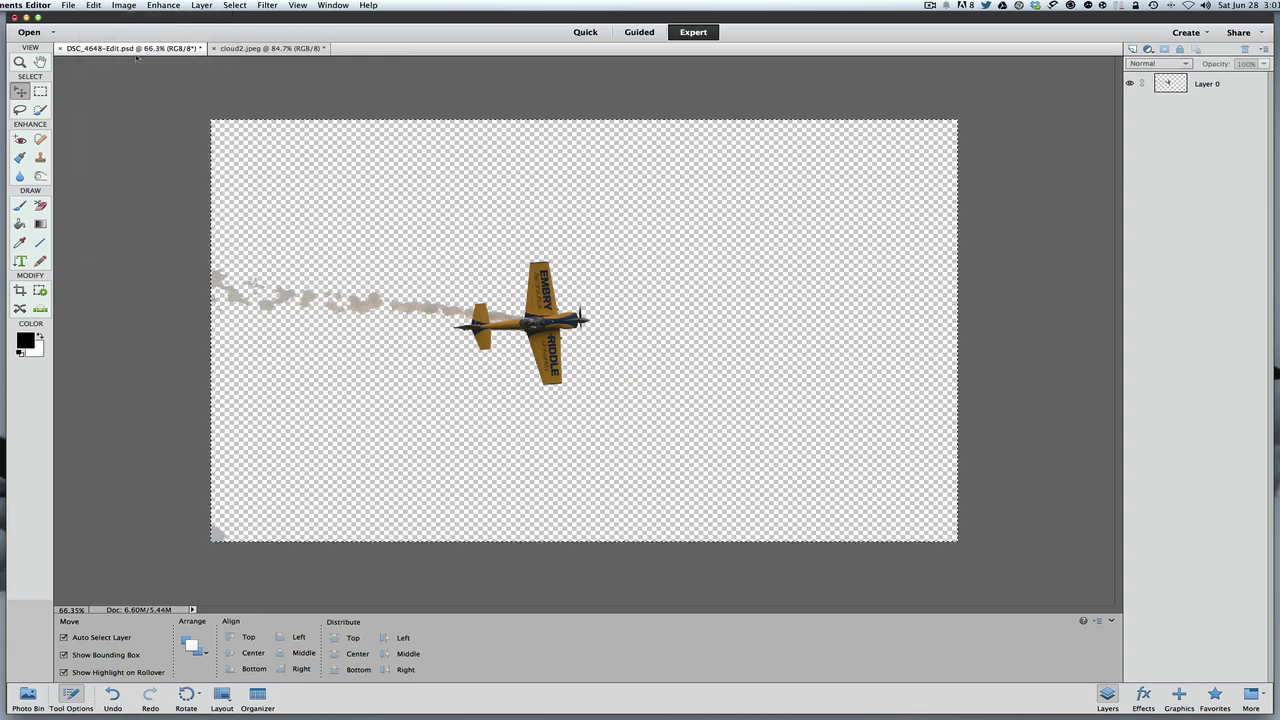
left_click(1205, 83)
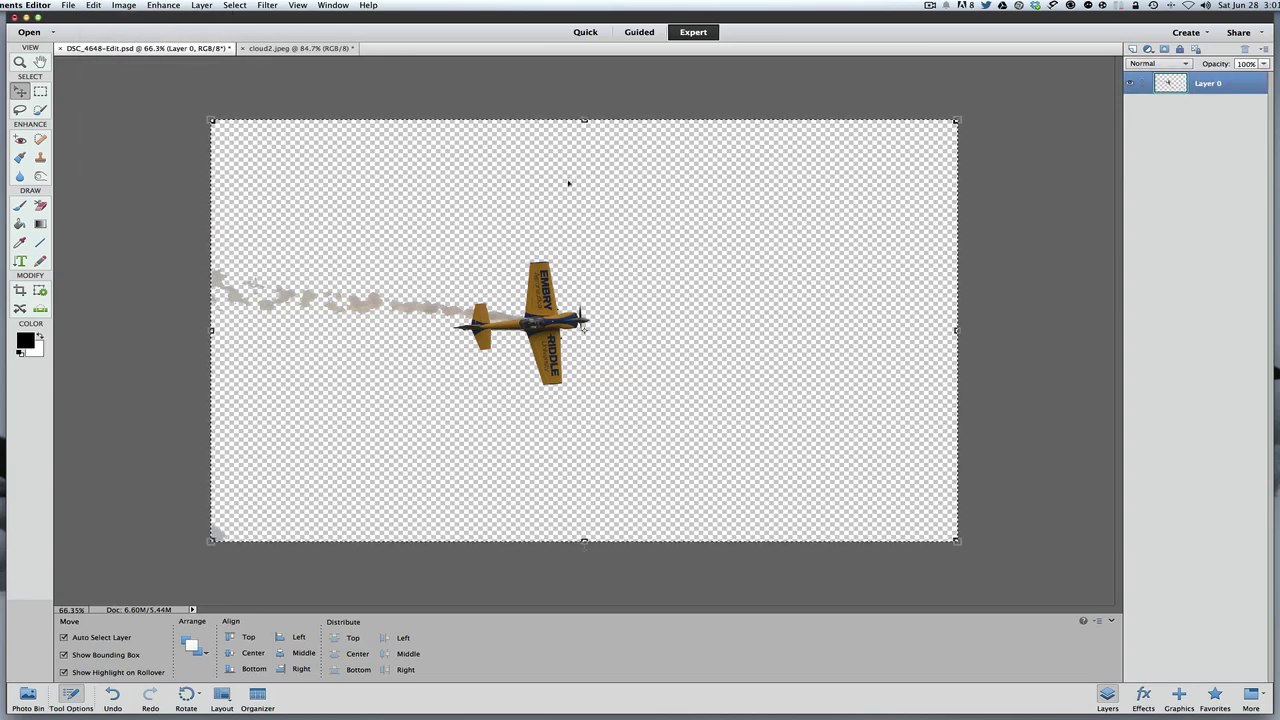
left_click(93, 5)
left_click(103, 68)
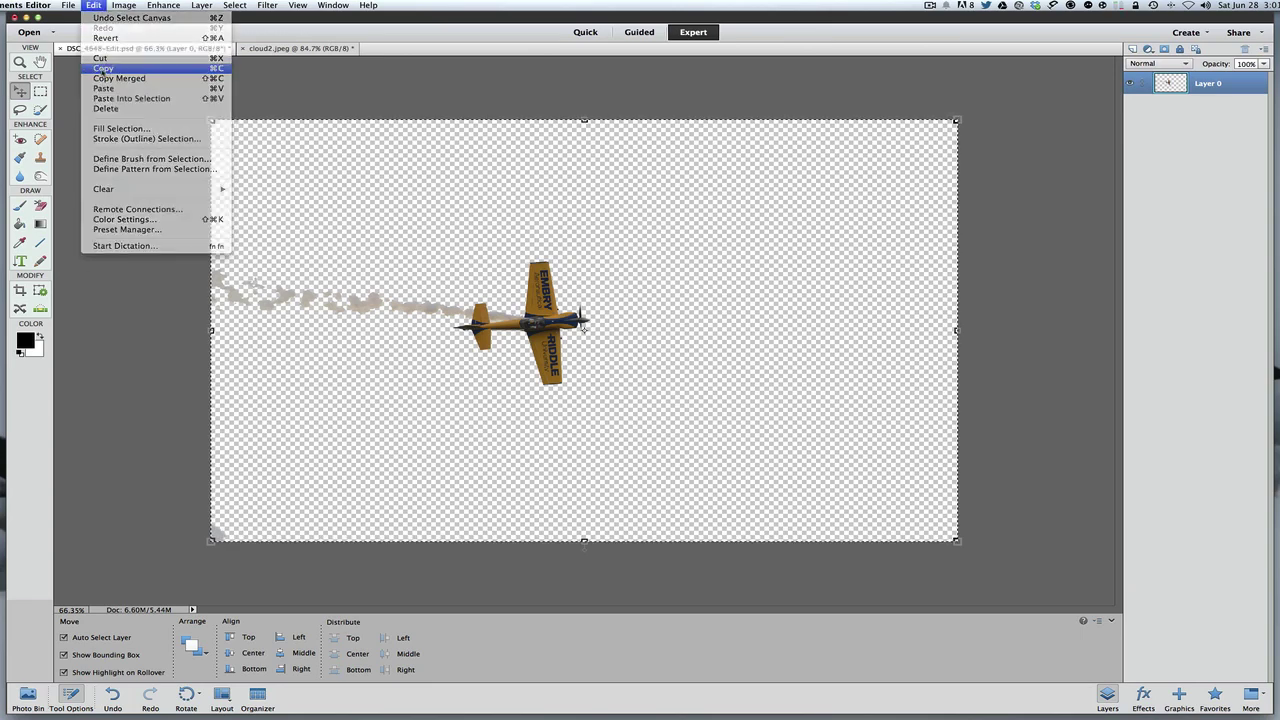
Paste the copied airplane cut-out into cloud2.jpeg as a new layer above the sky
left_click(284, 50)
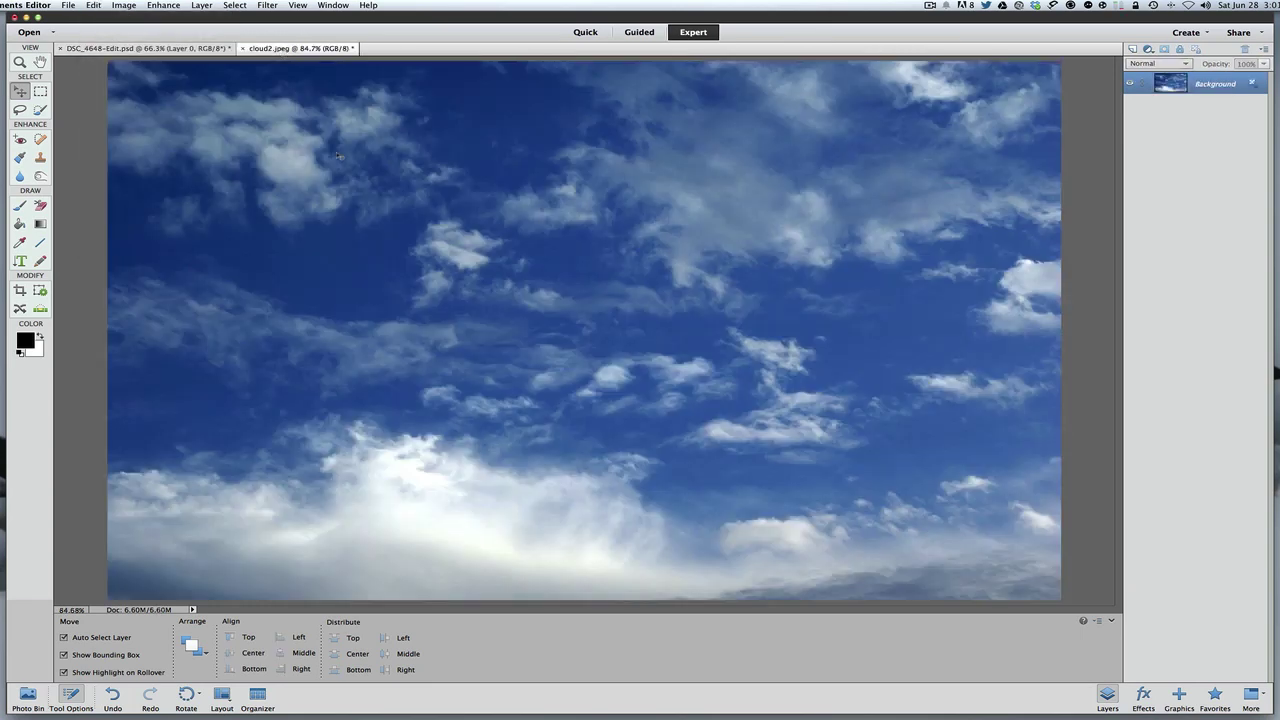
left_click(91, 6)
left_click(103, 88)
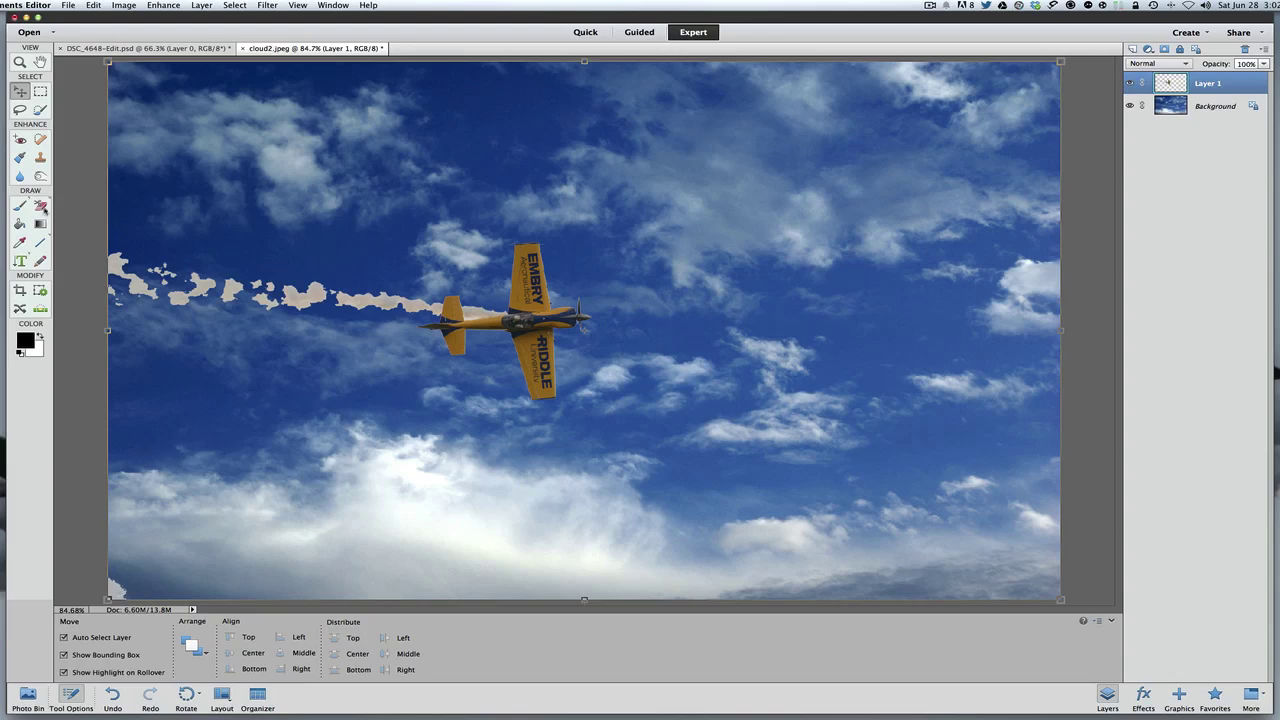
Activate the Background Eraser tool and delete the pasted airplane layer, Layer 1, from cloud2.jpeg
left_click(40, 205)
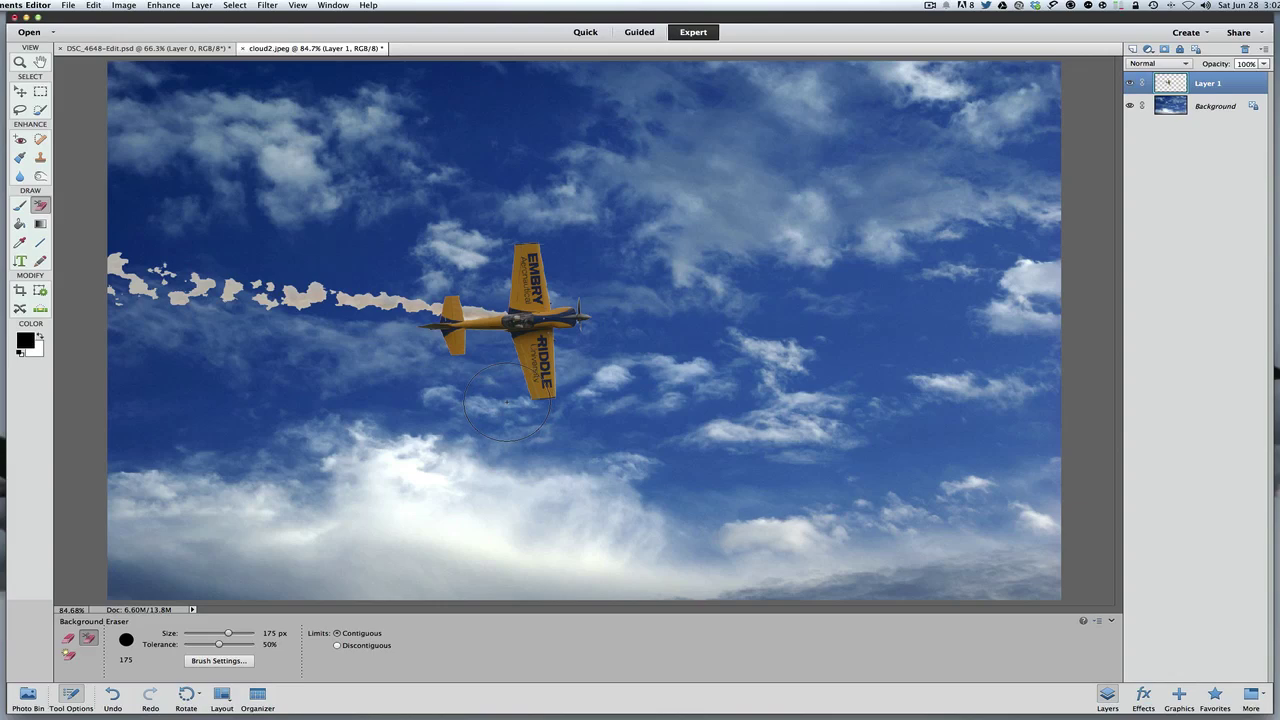
right_click(1209, 88)
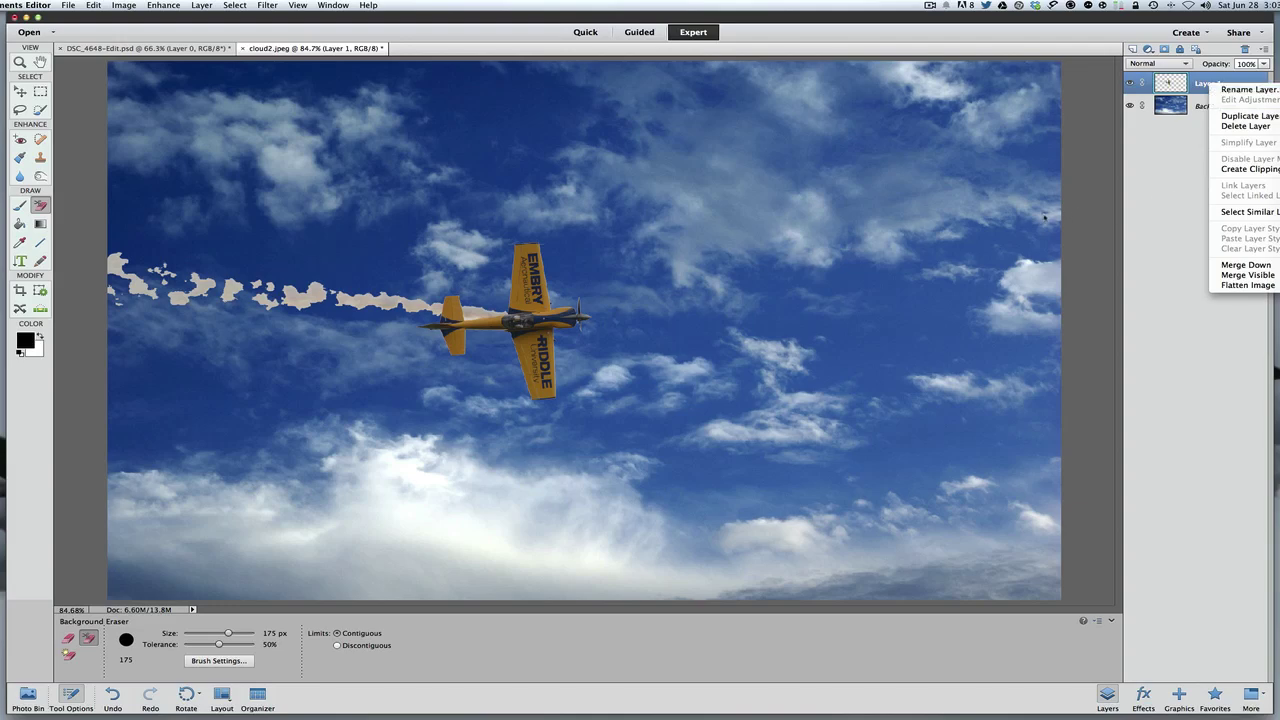
left_click(1236, 127)
left_click(732, 244)
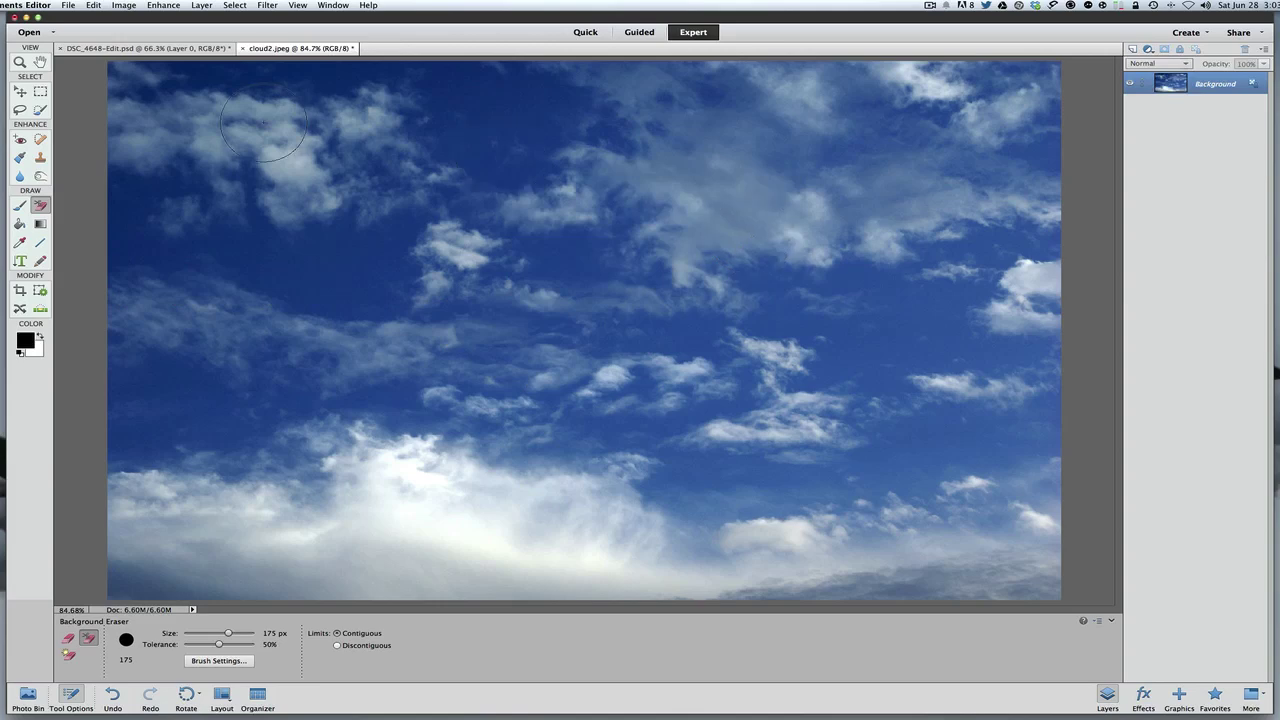
Revert DSC_4648-Edit.psd to its saved version with the original gray sky and fit it on screen
left_click(185, 49)
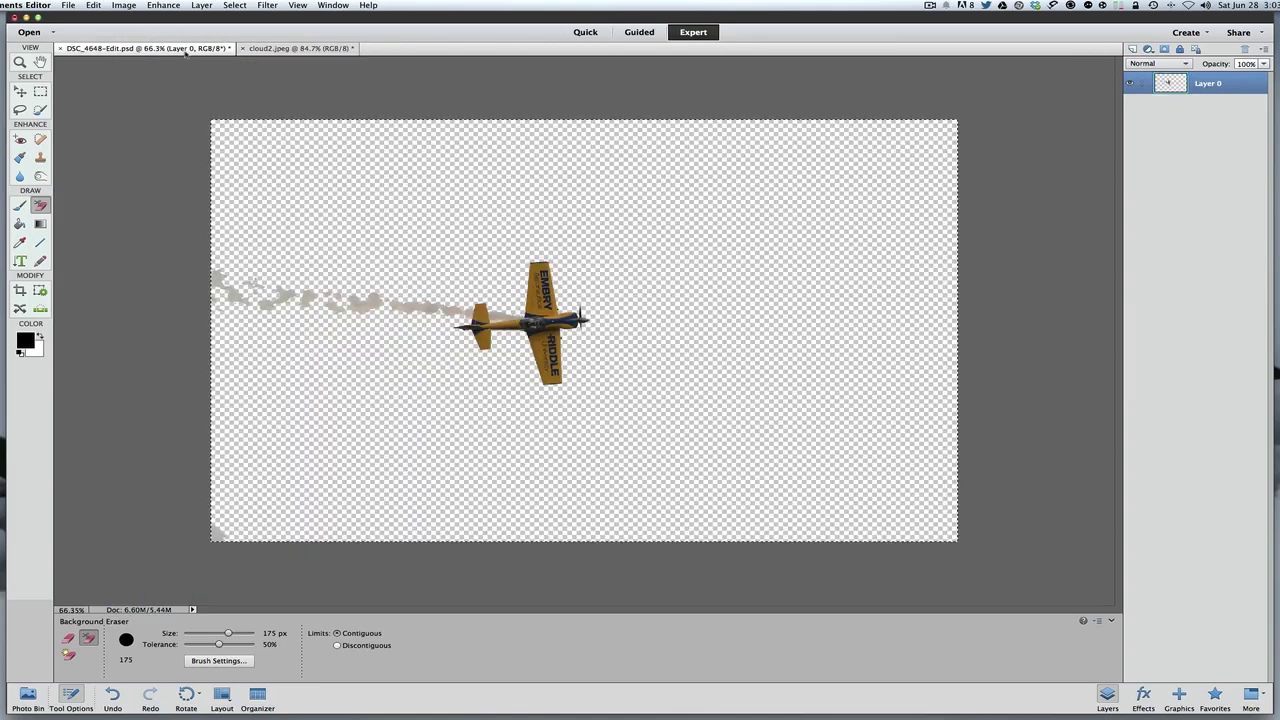
left_click(93, 6)
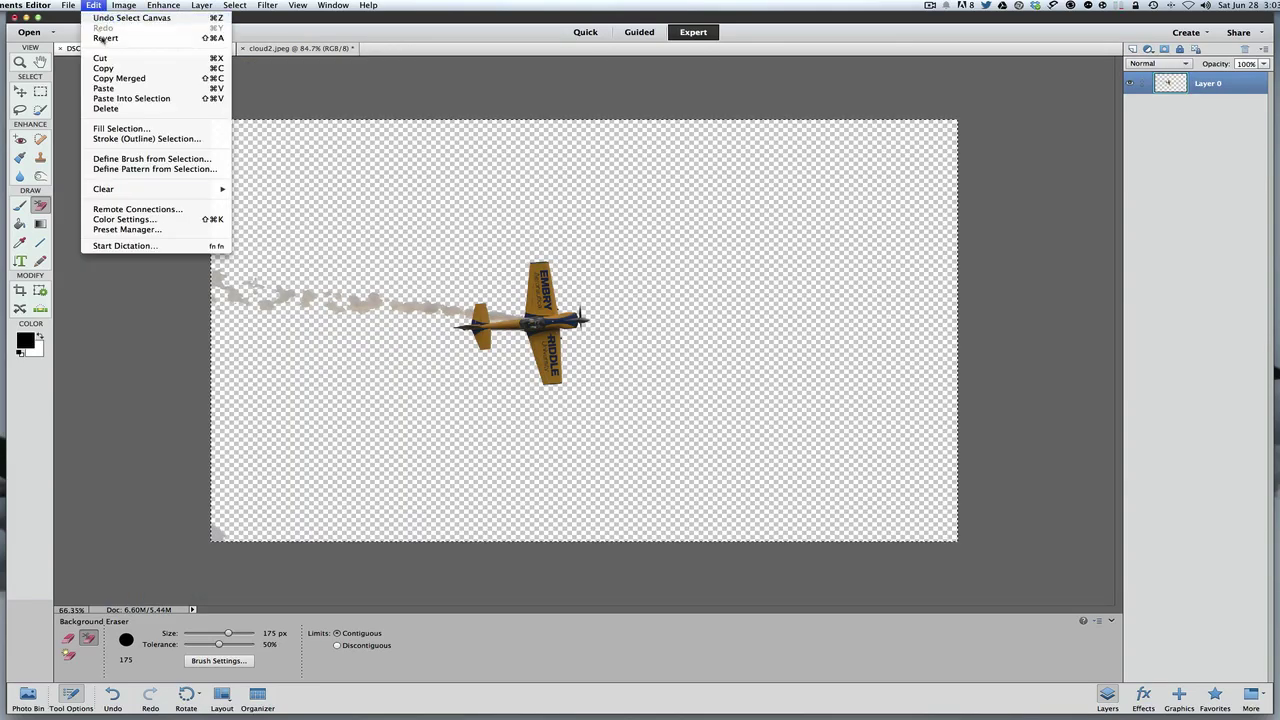
left_click(106, 38)
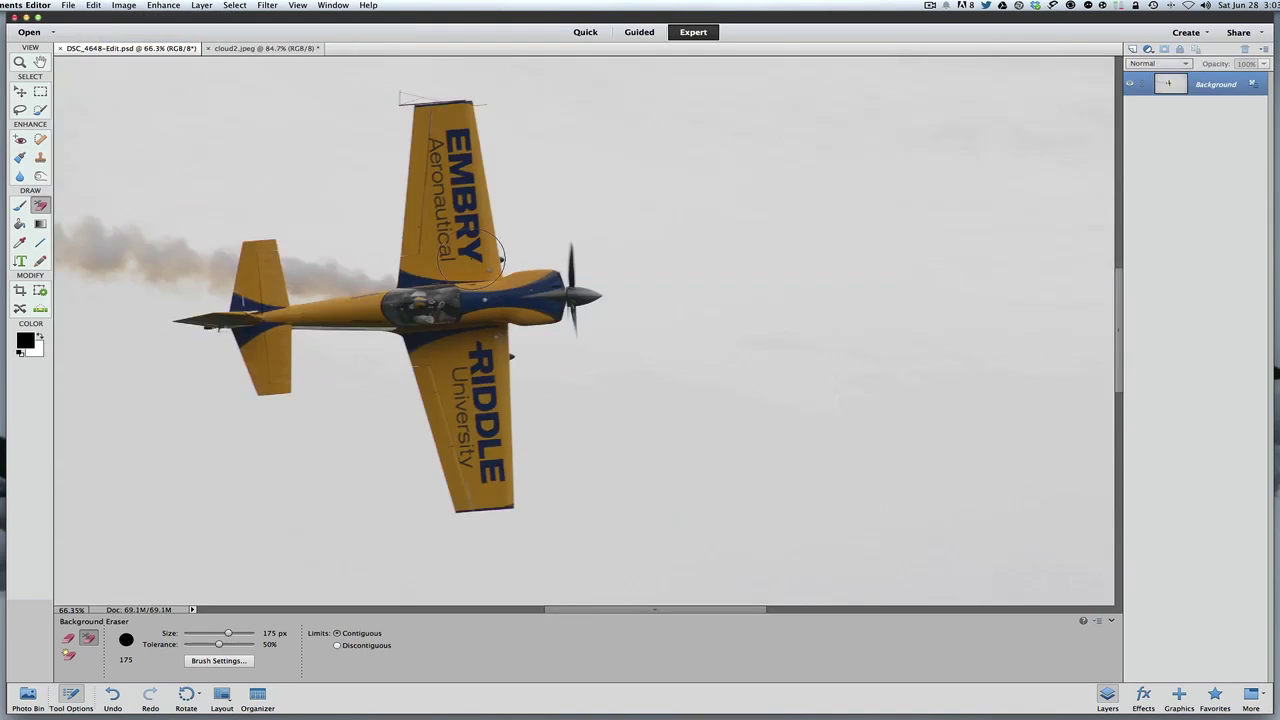
key("super+0")
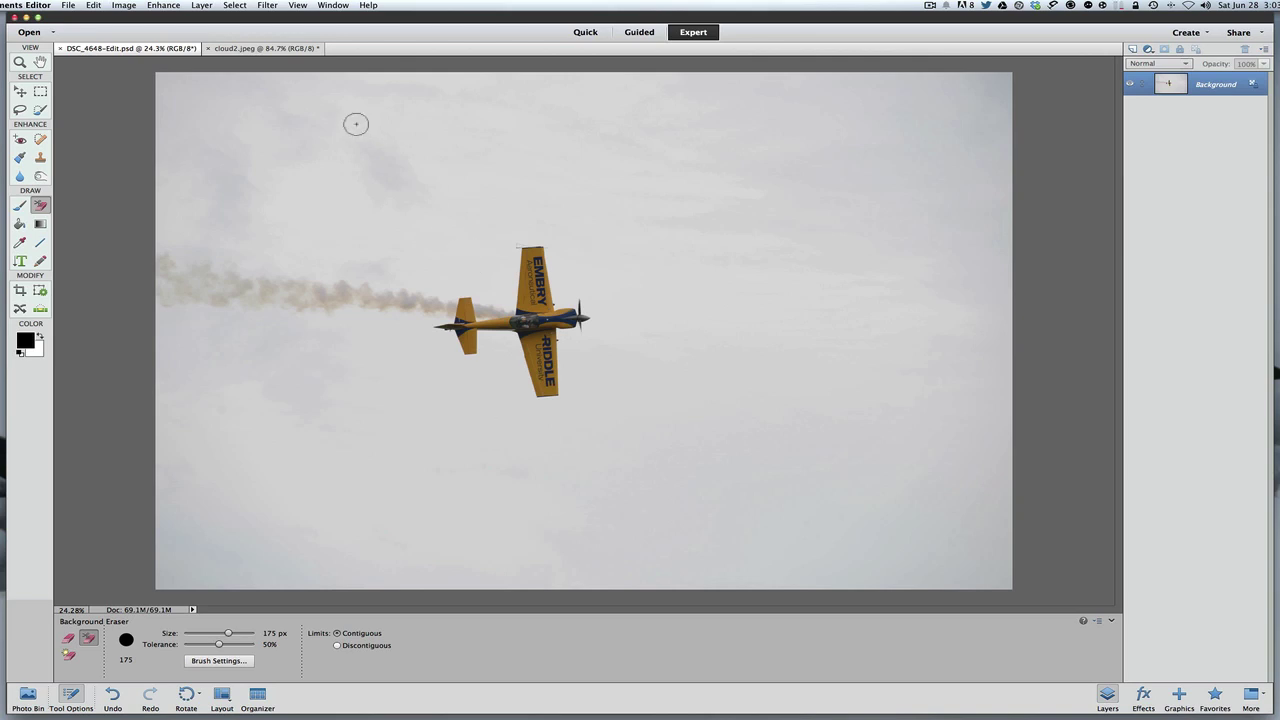
Compare the two open images and check the pixel width and height of cloud2.jpeg without changing them
left_click(282, 48)
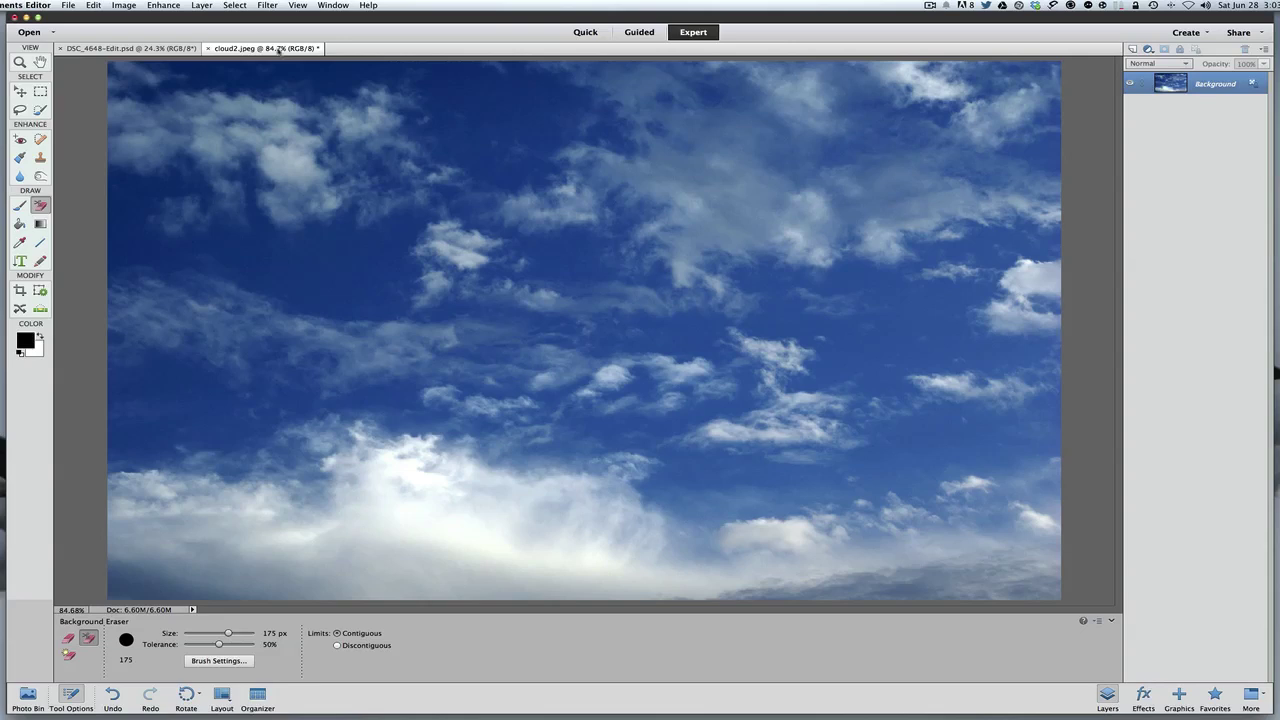
left_click(145, 49)
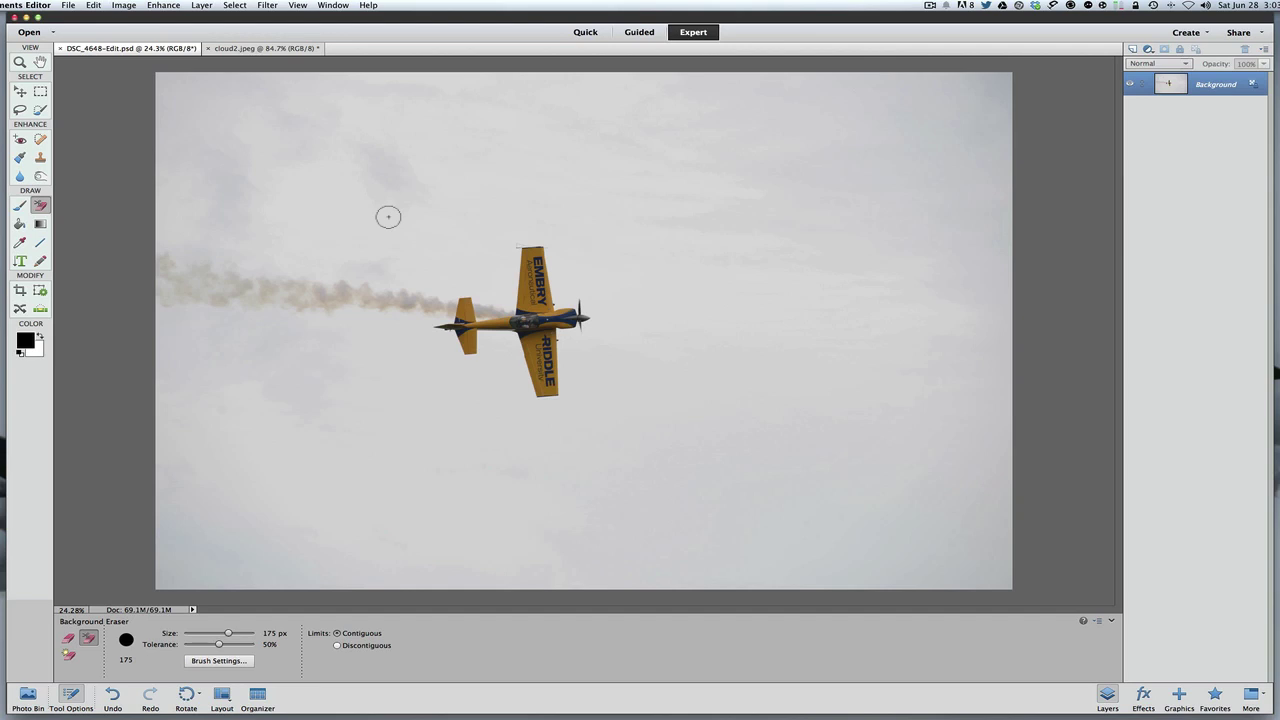
left_click(269, 49)
left_click(126, 6)
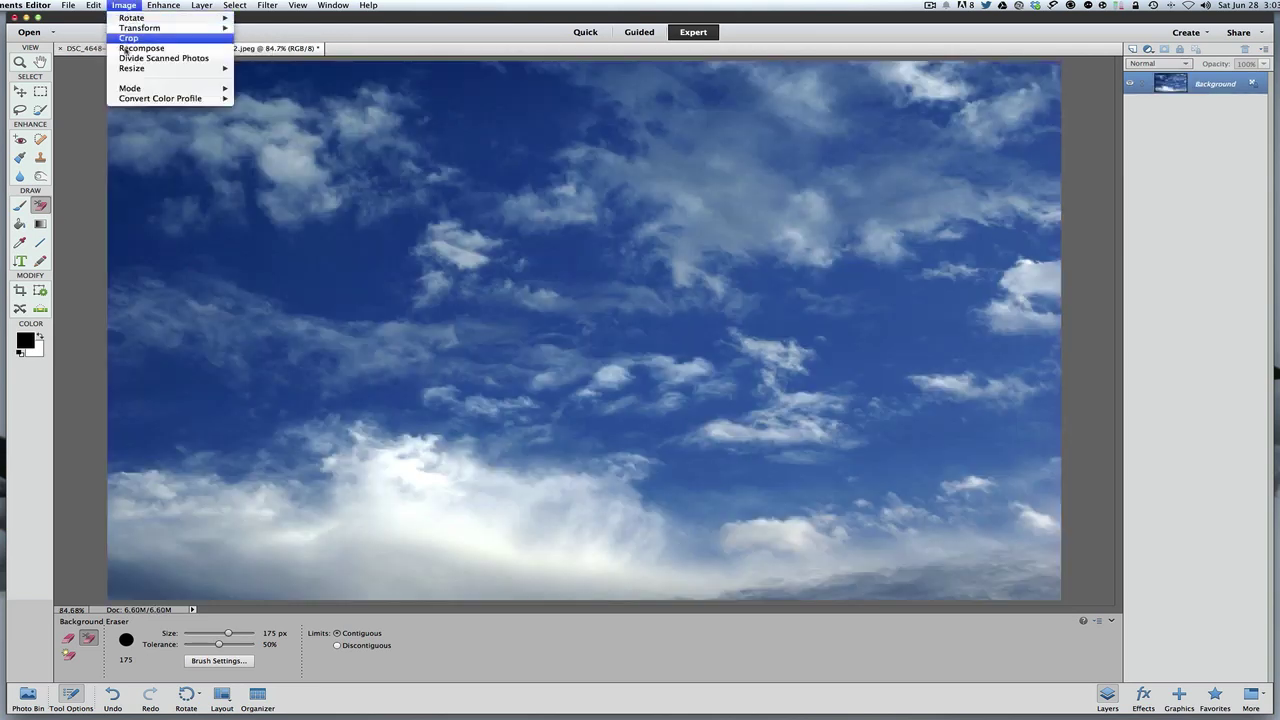
mouse_move(126, 70)
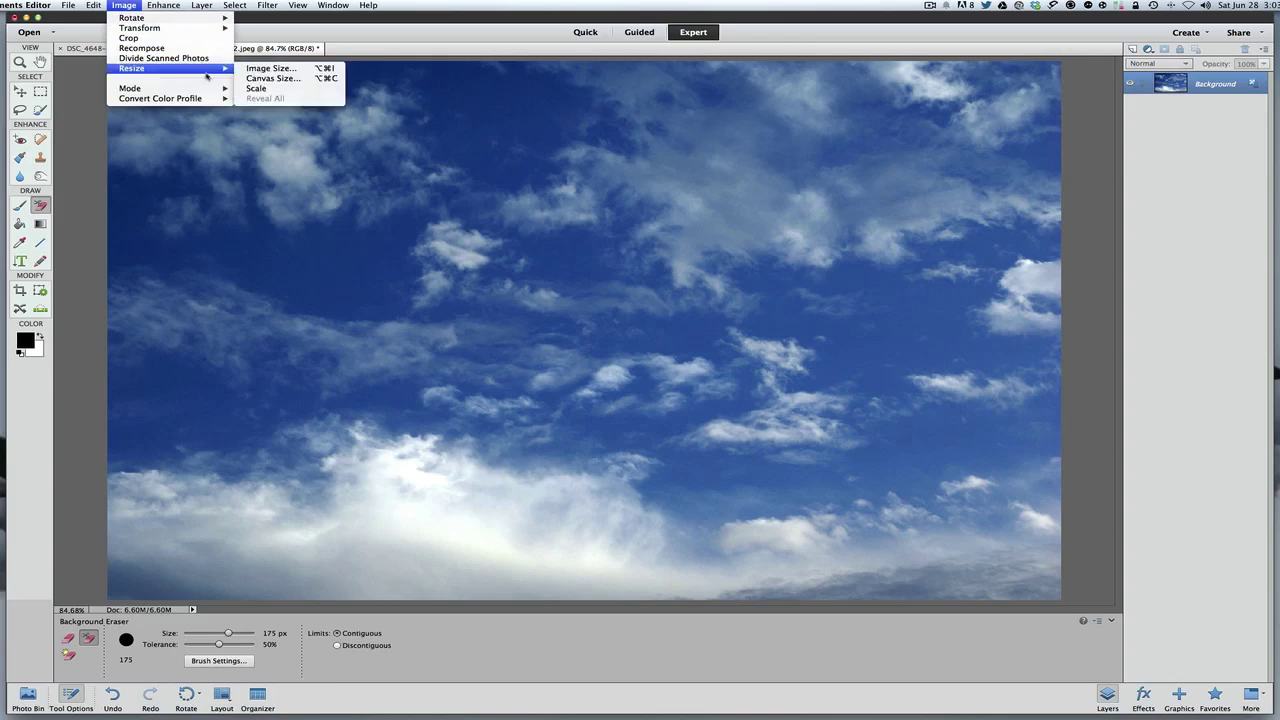
left_click(262, 68)
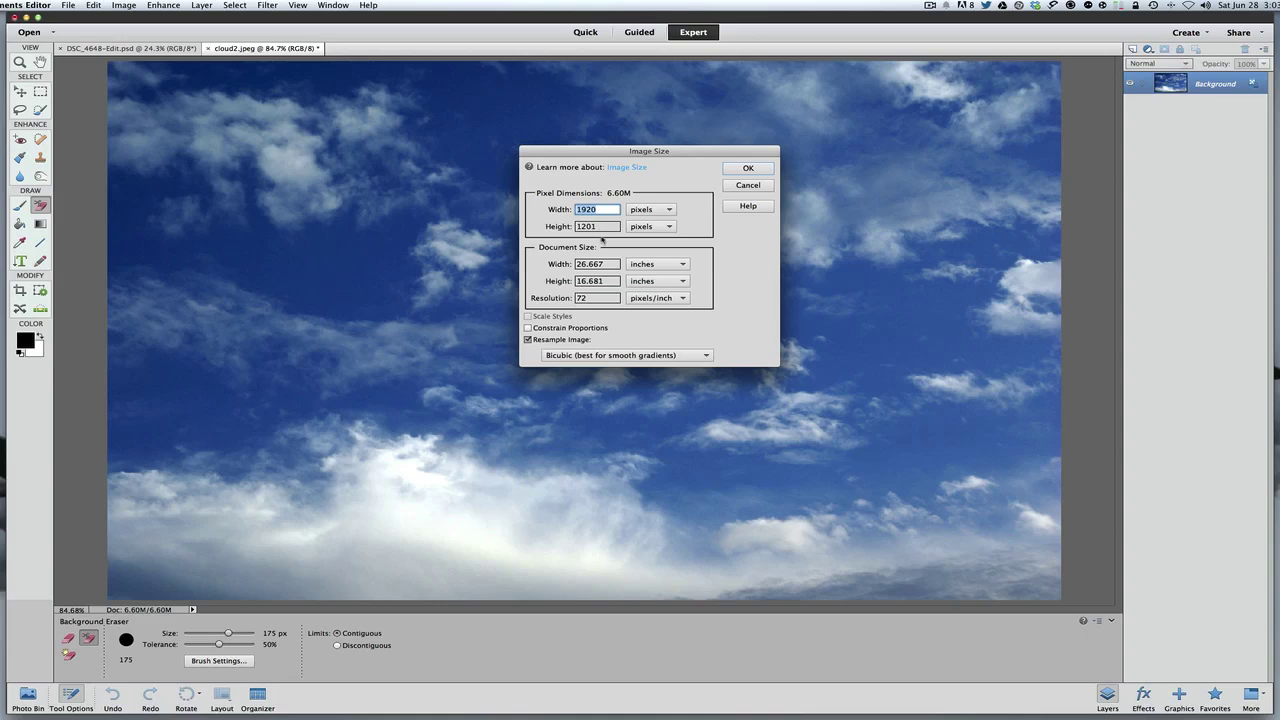
left_click(748, 185)
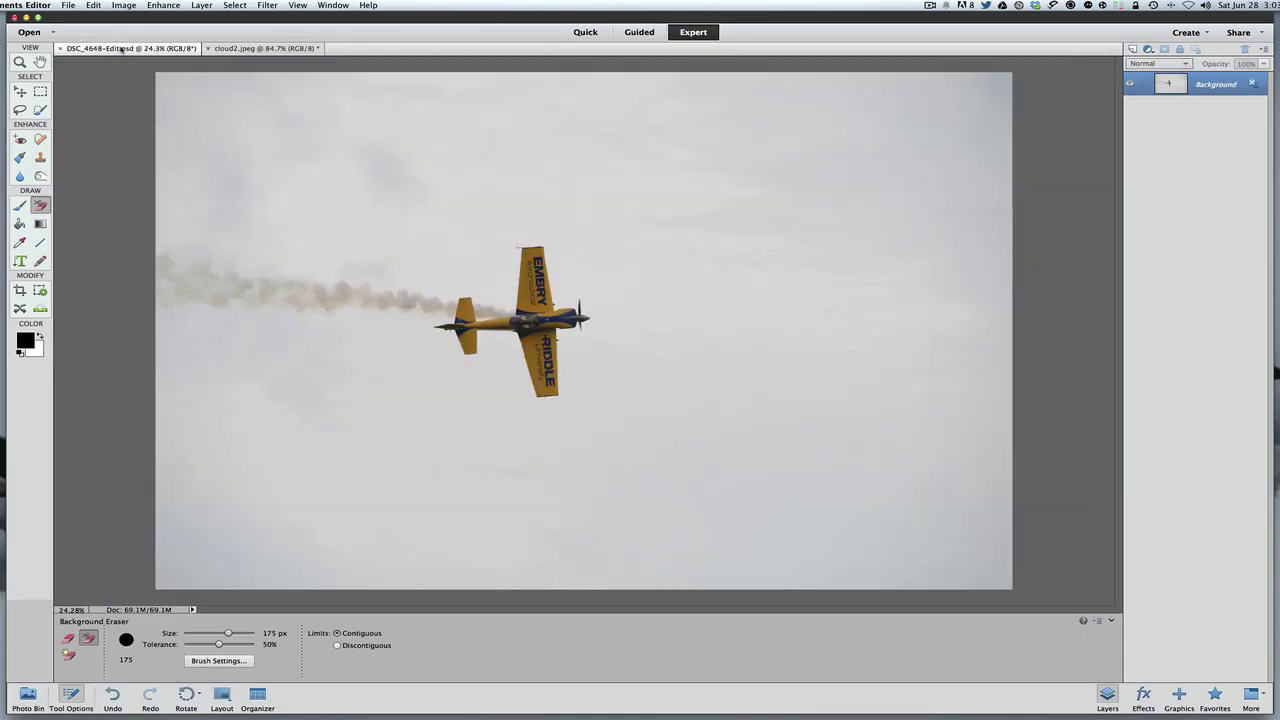
Resize the reverted DSC_4648-Edit.psd to 1920 pixels wide and 1201 pixels high
left_click(74, 47)
left_click(124, 5)
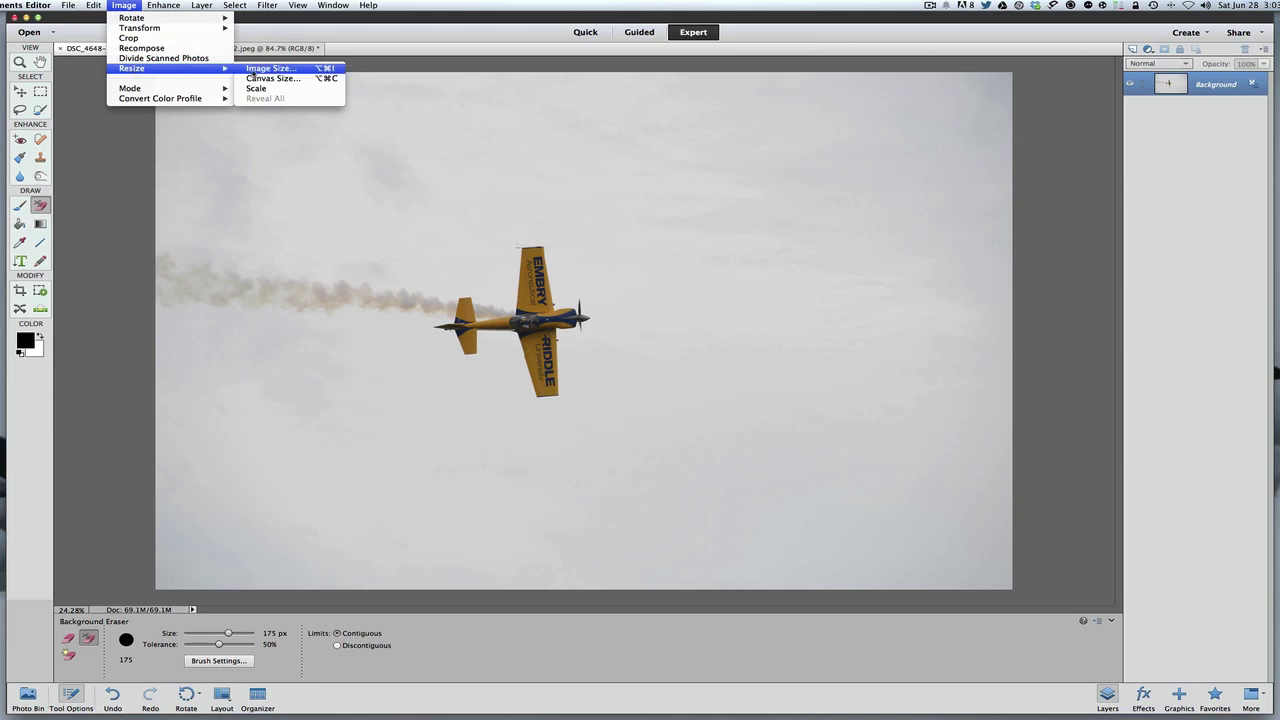
left_click(268, 68)
type("1920")
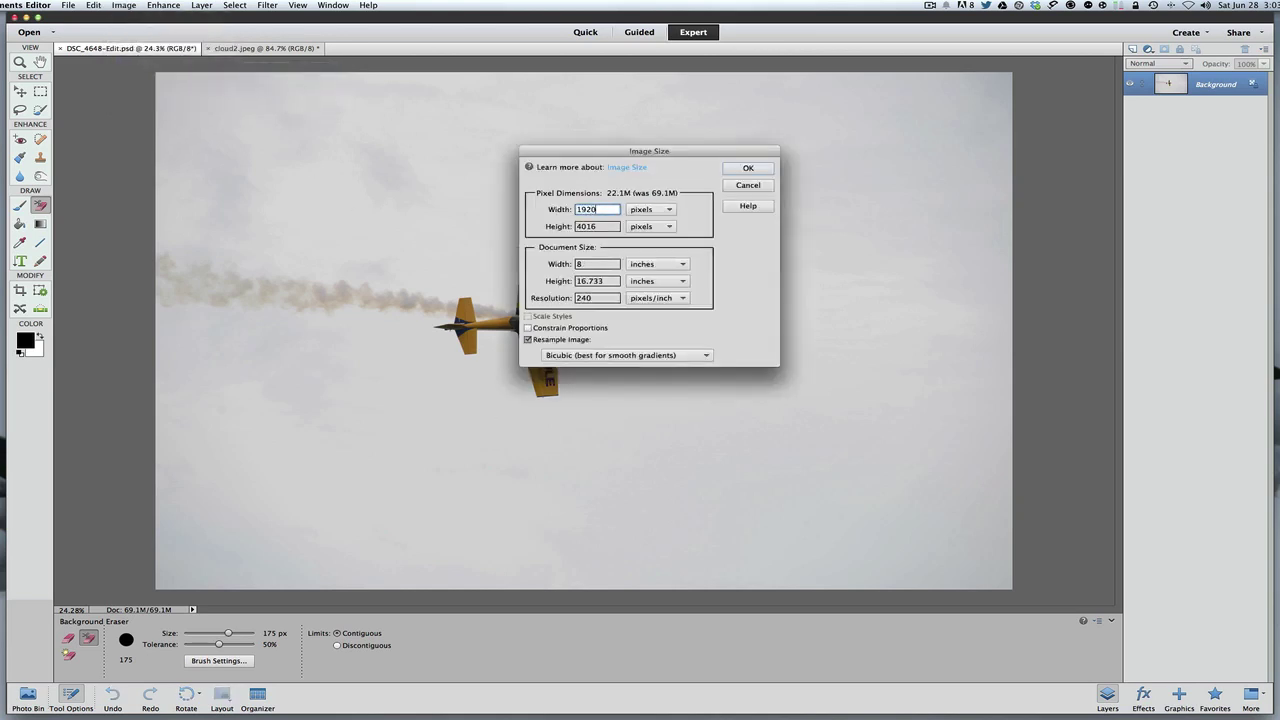
key("Tab")
type("1201")
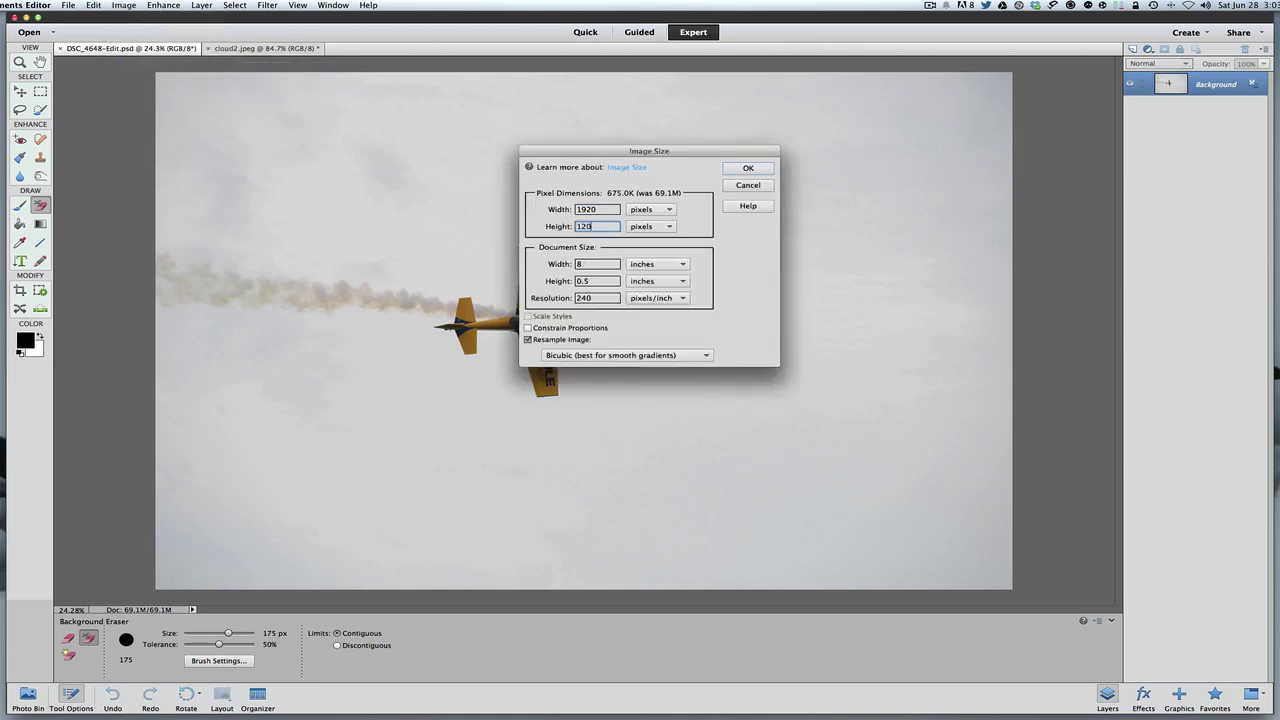
left_click(748, 168)
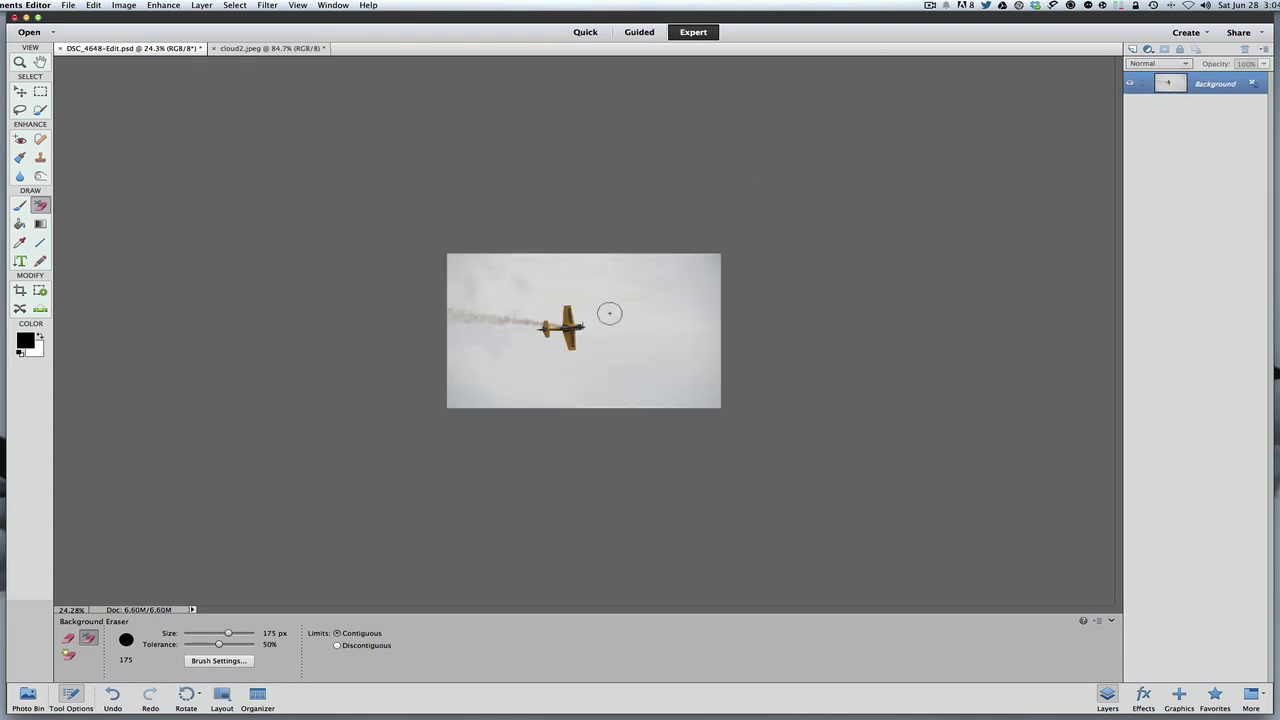
scroll(609, 311, "up", 2)
scroll(616, 309, "up", 4)
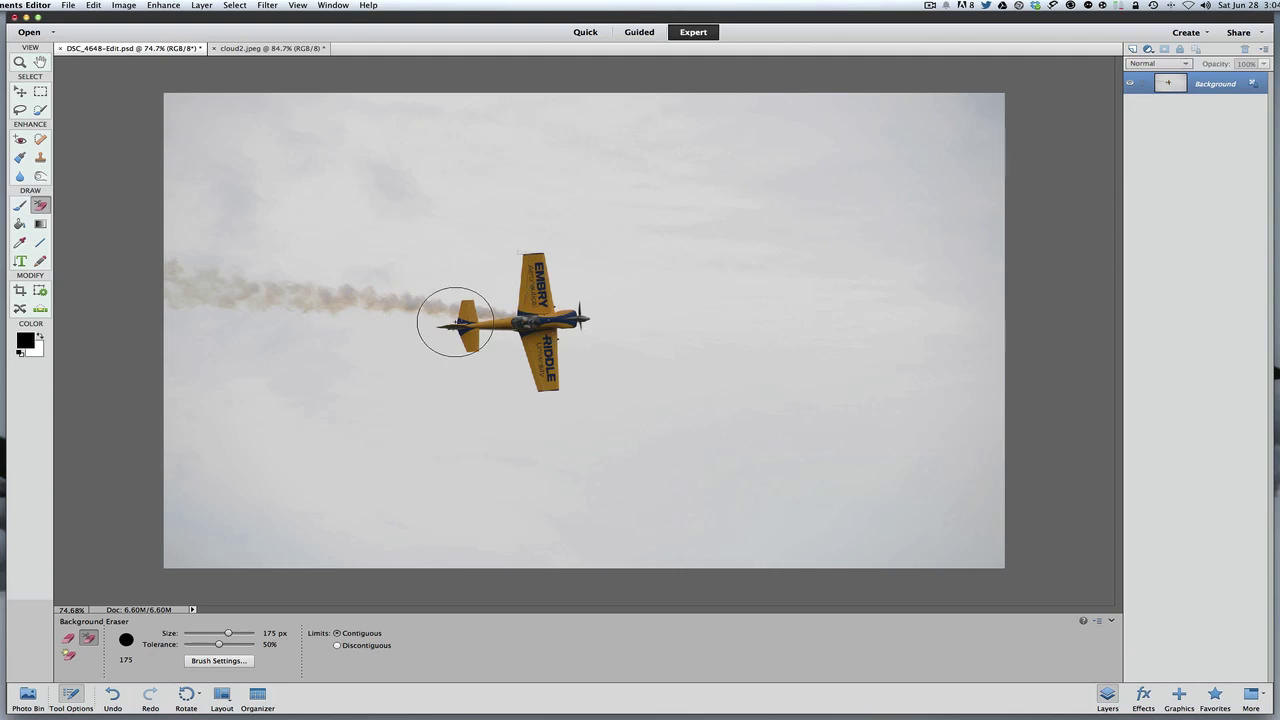
Select the whole resized airplane photo in DSC_4648-Edit.psd and copy it
left_click(292, 50)
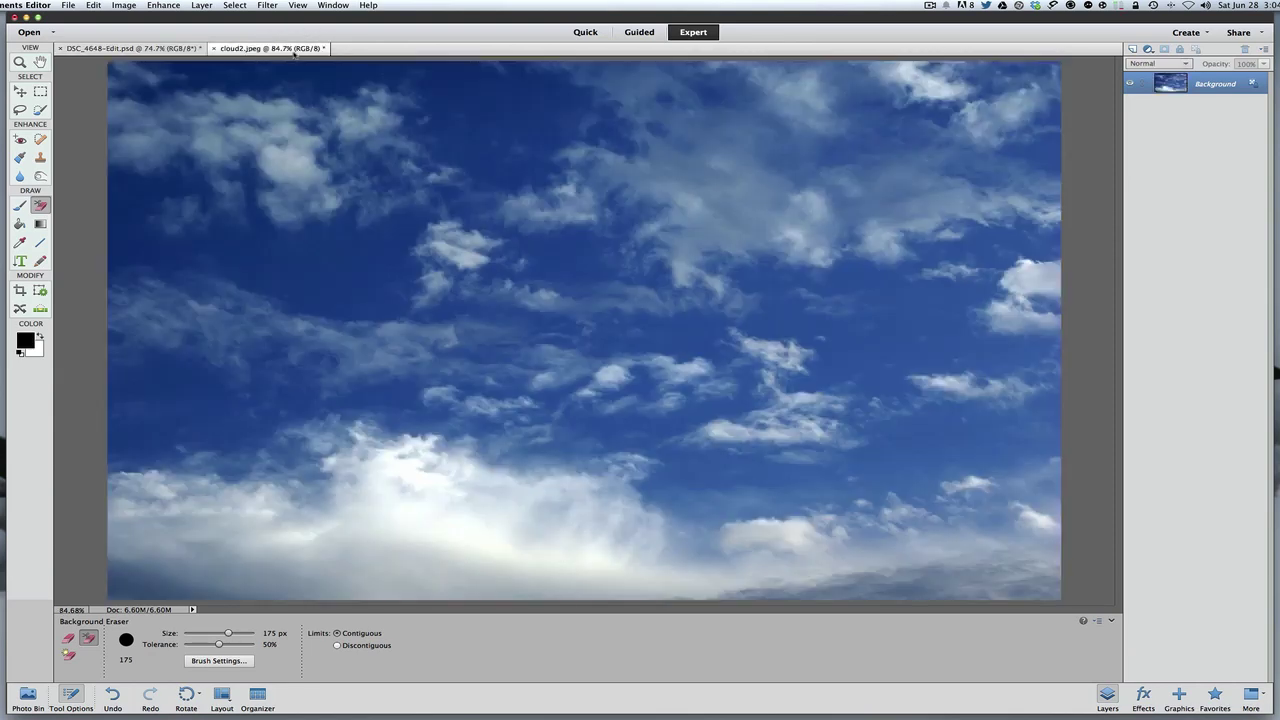
left_click(180, 48)
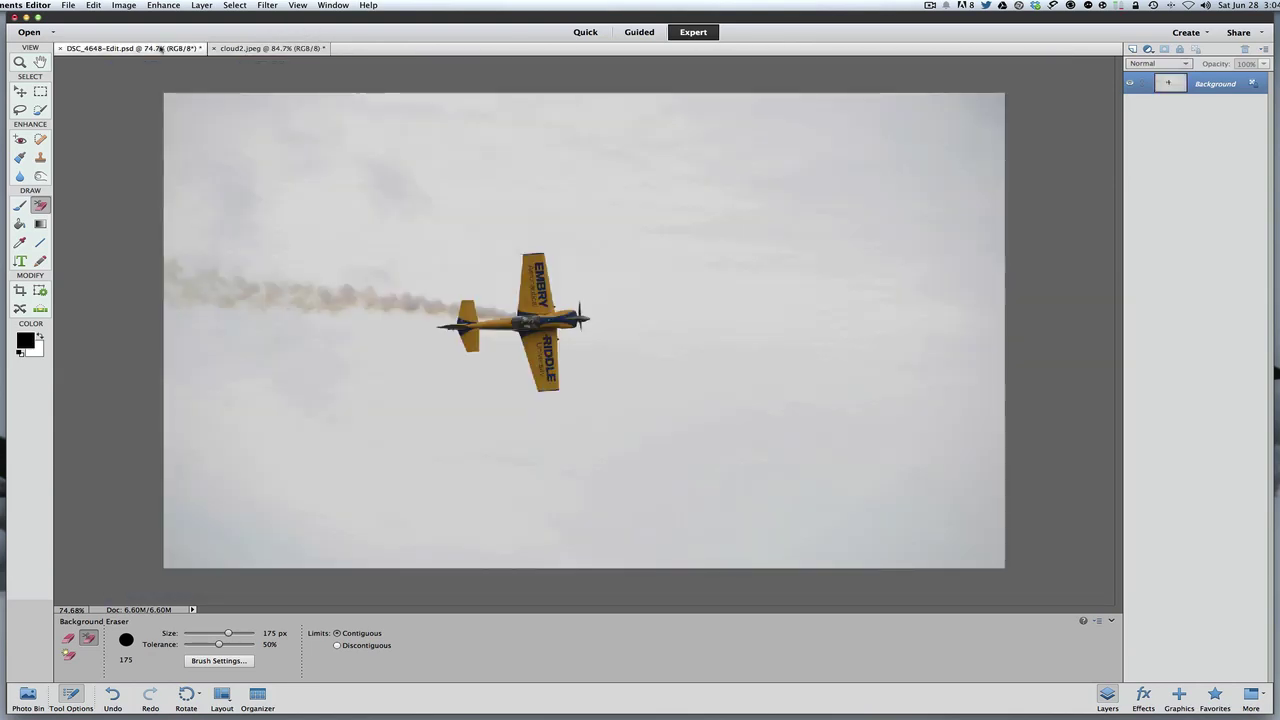
left_click(235, 6)
left_click(238, 17)
left_click(94, 6)
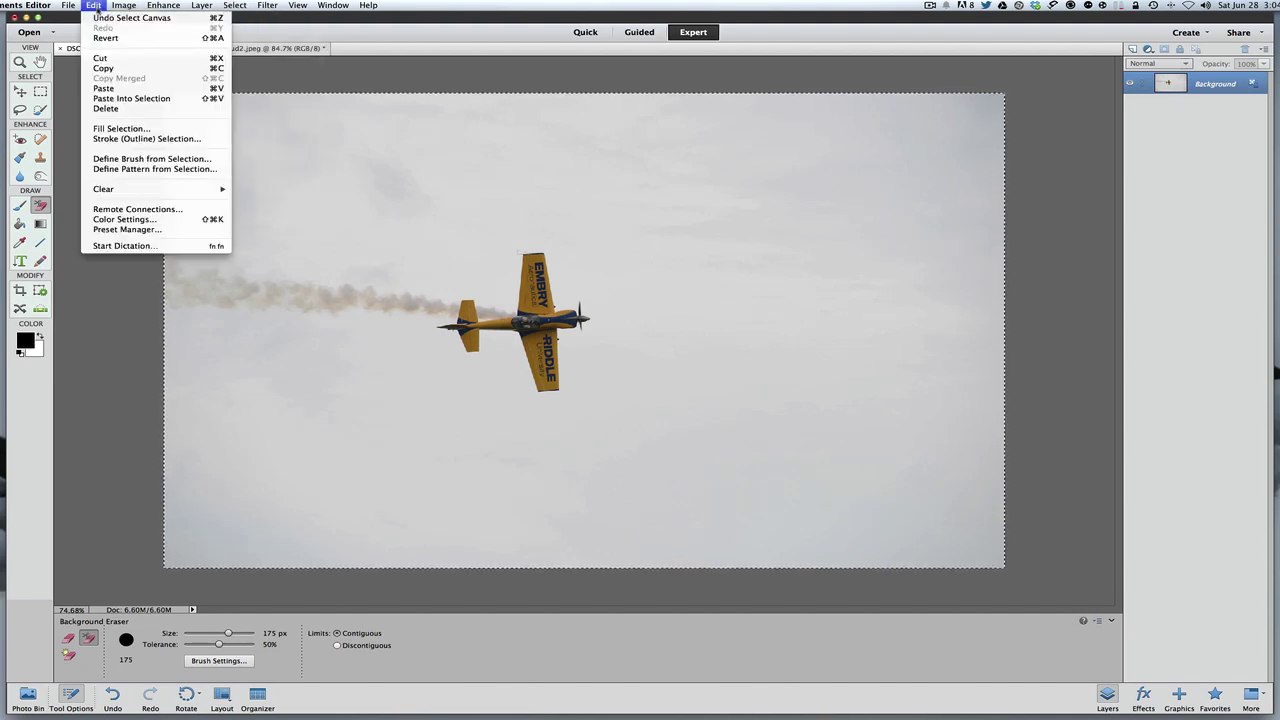
left_click(103, 68)
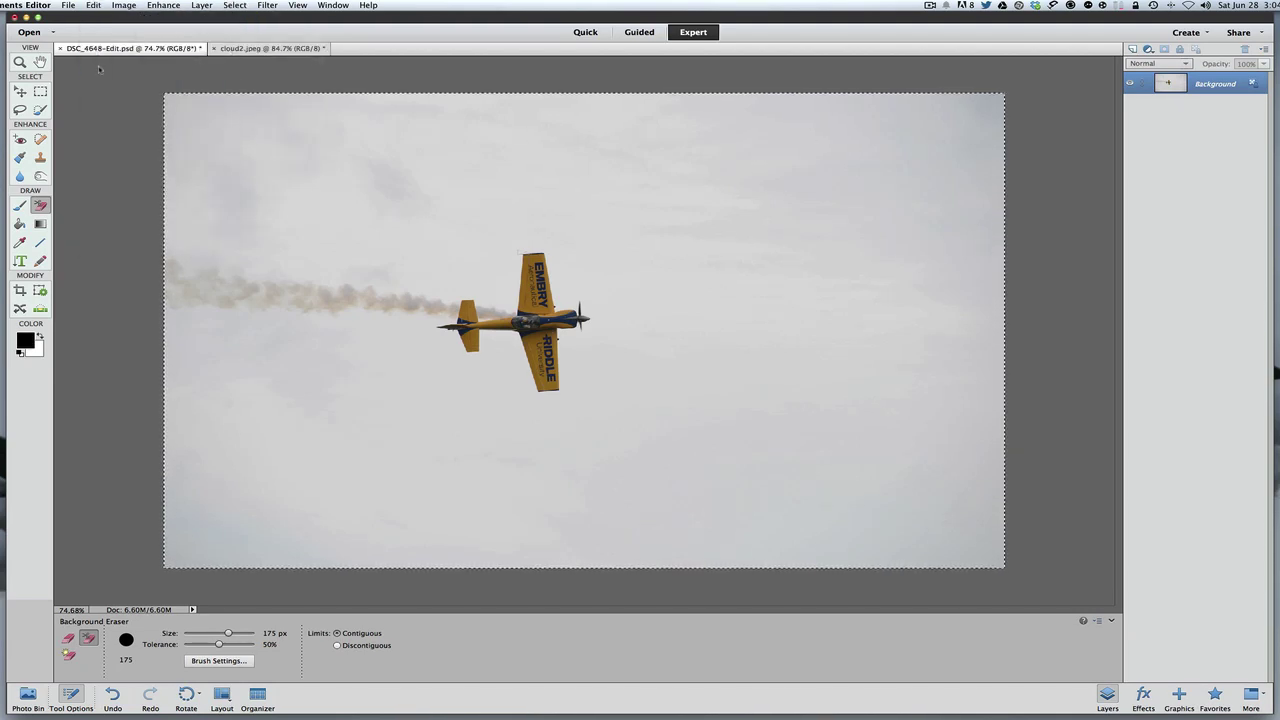
Paste the copied airplane photo with its gray sky into cloud2.jpeg as a layer above the Background
left_click(255, 48)
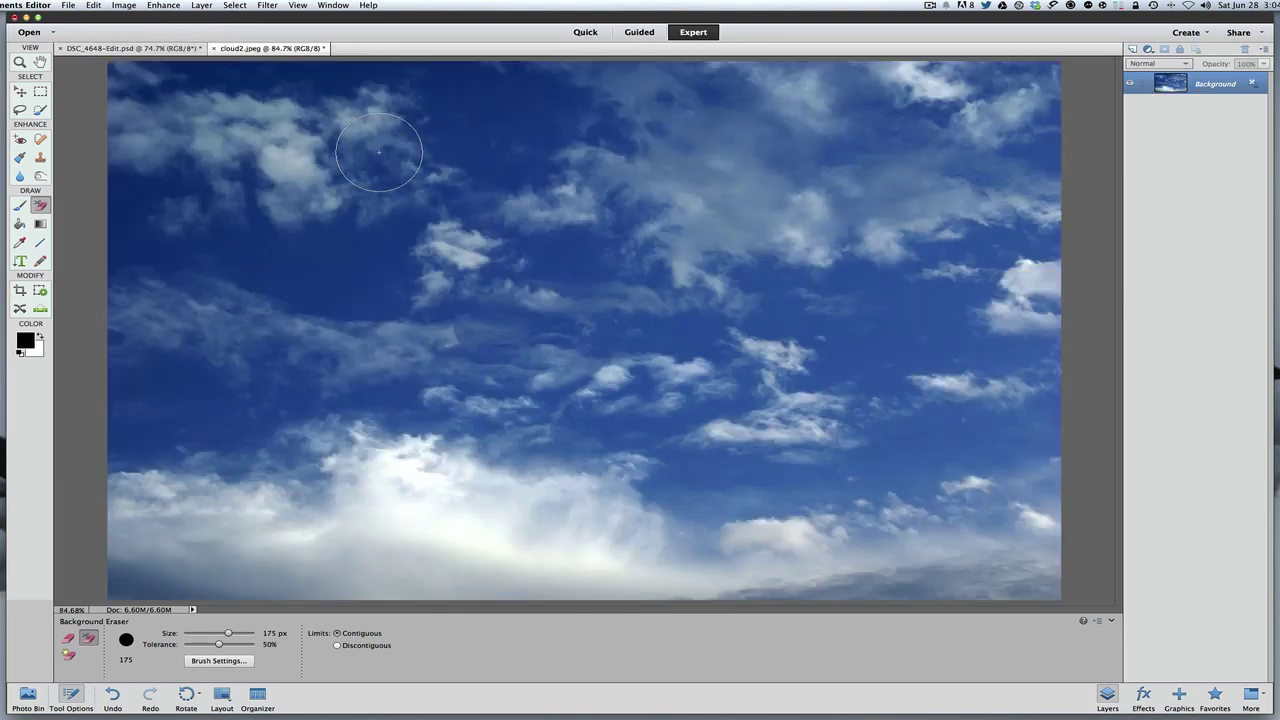
left_click(94, 6)
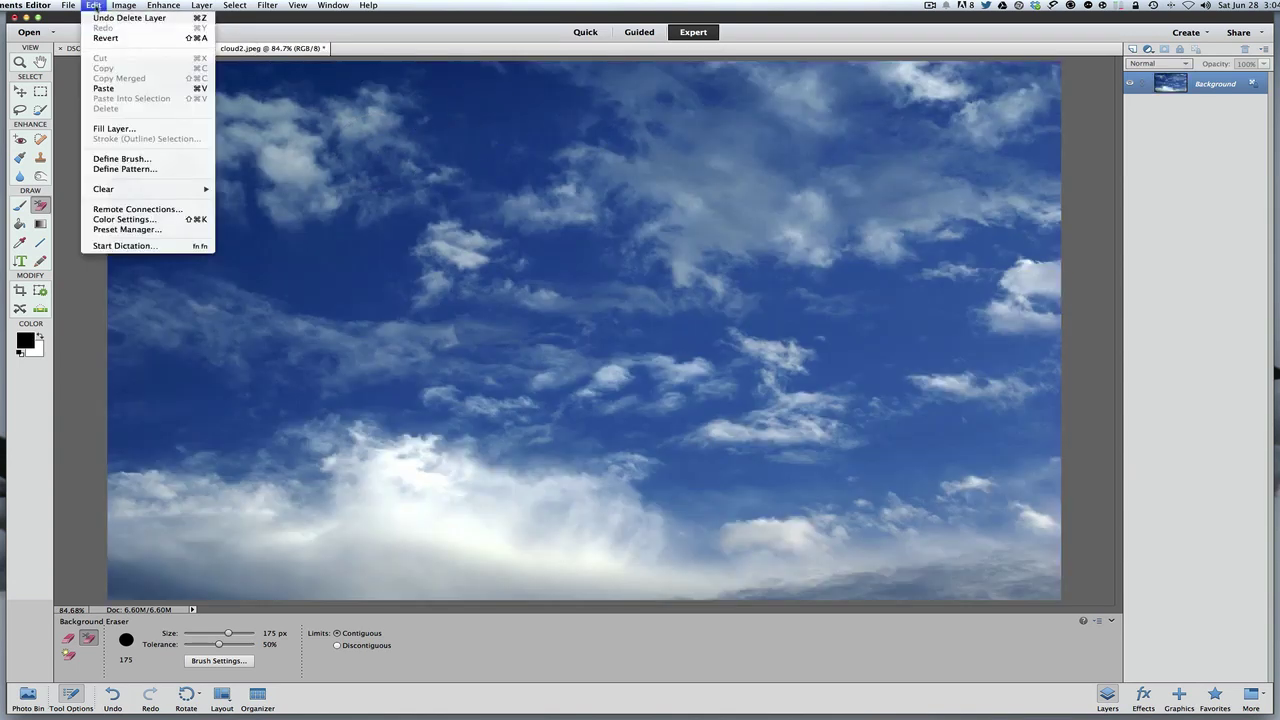
left_click(103, 88)
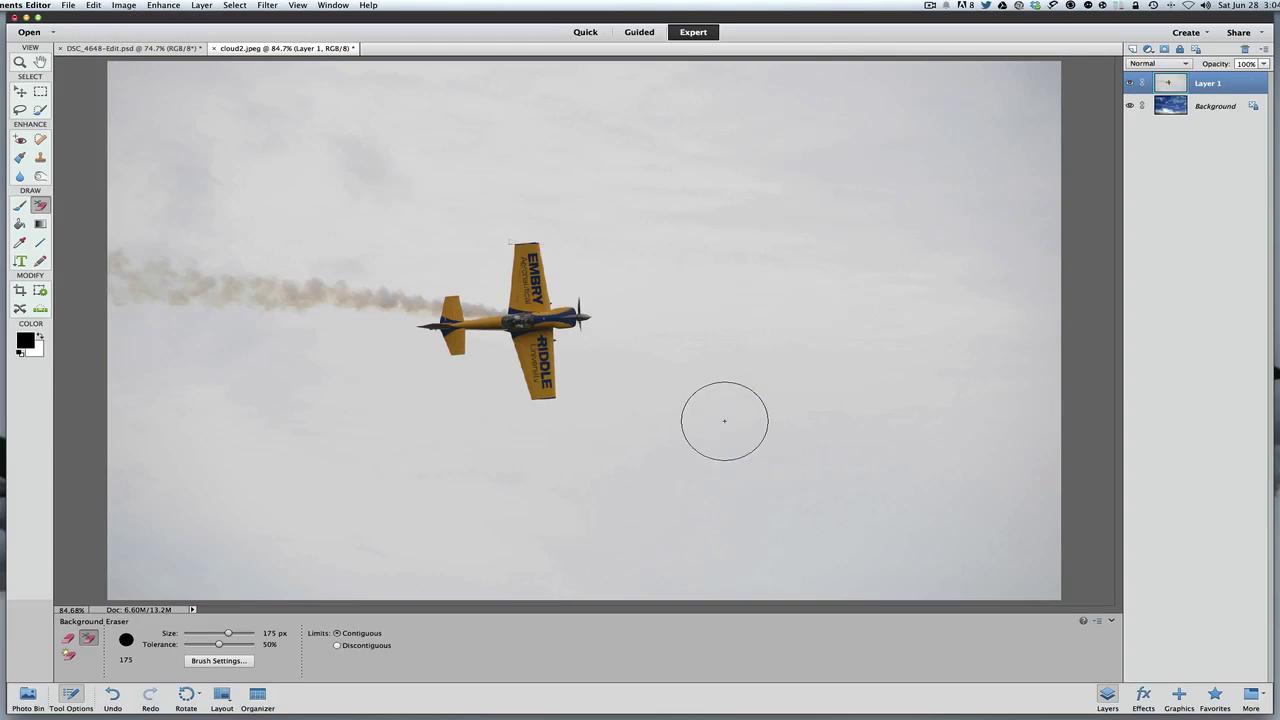
Add a layer mask to Layer 1, the airplane photo, and make the mask active for editing
left_click(1130, 84)
left_click(1130, 84)
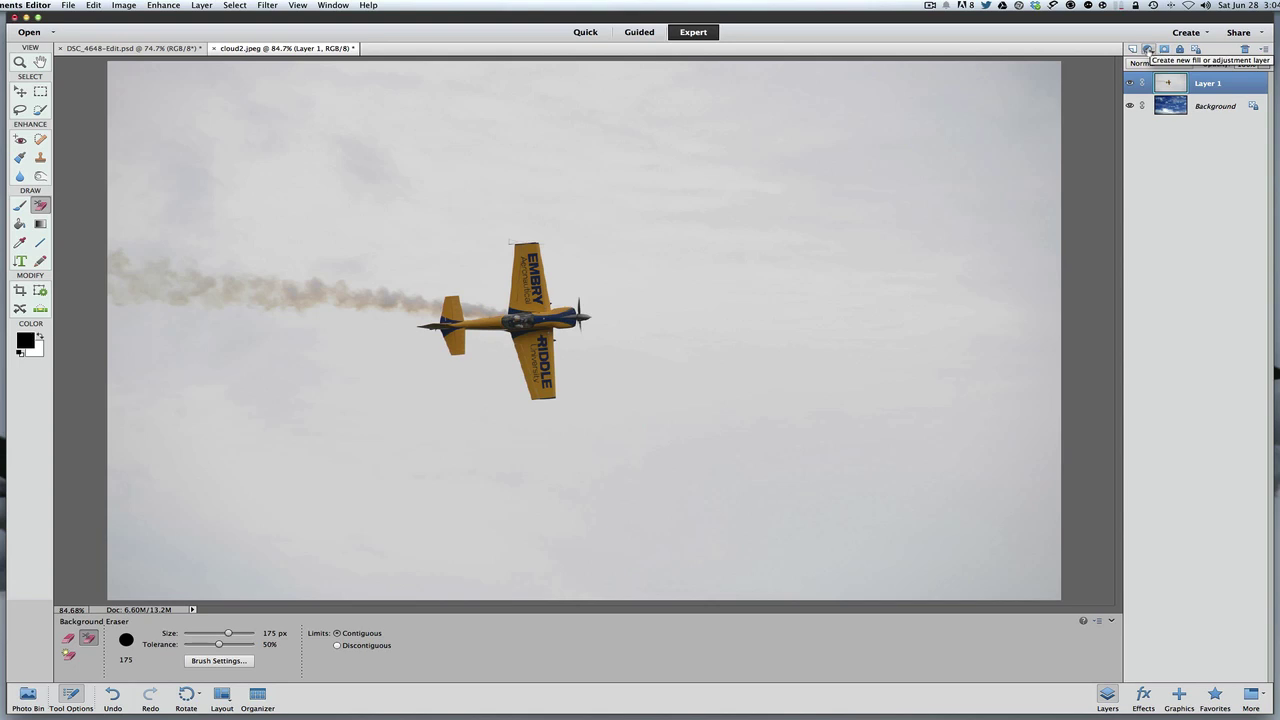
left_click(1164, 50)
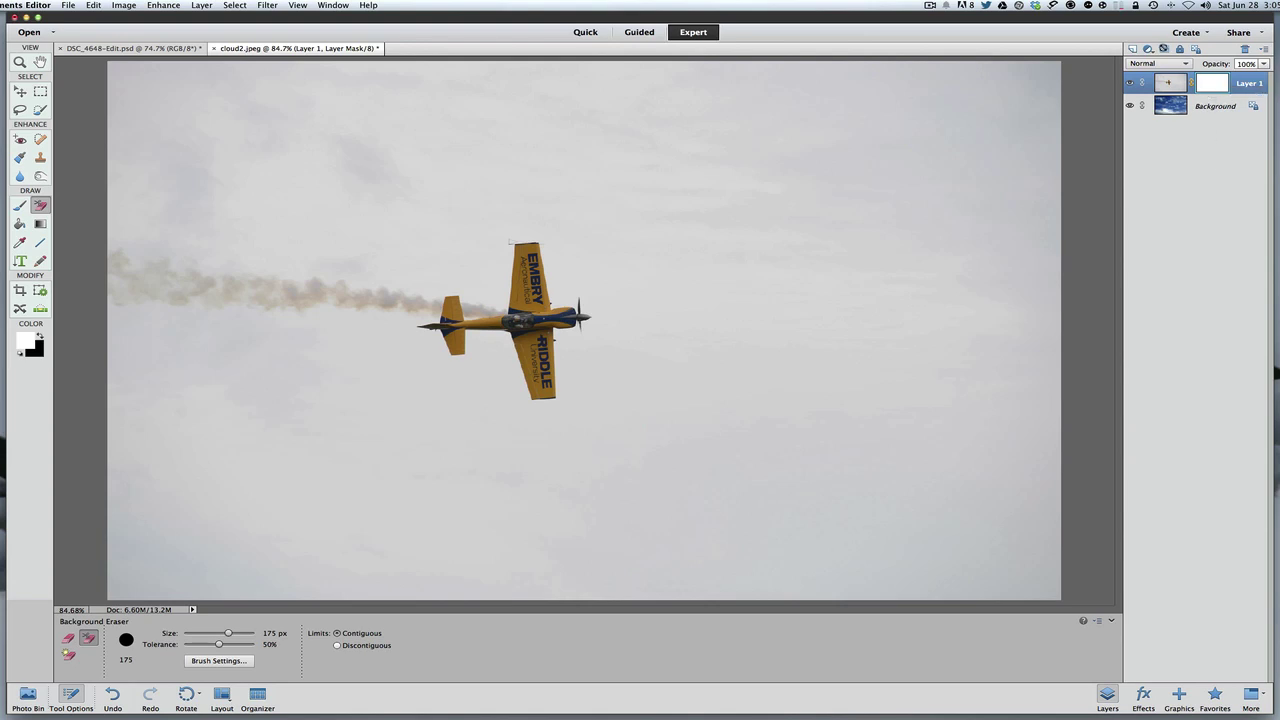
left_click(1170, 83)
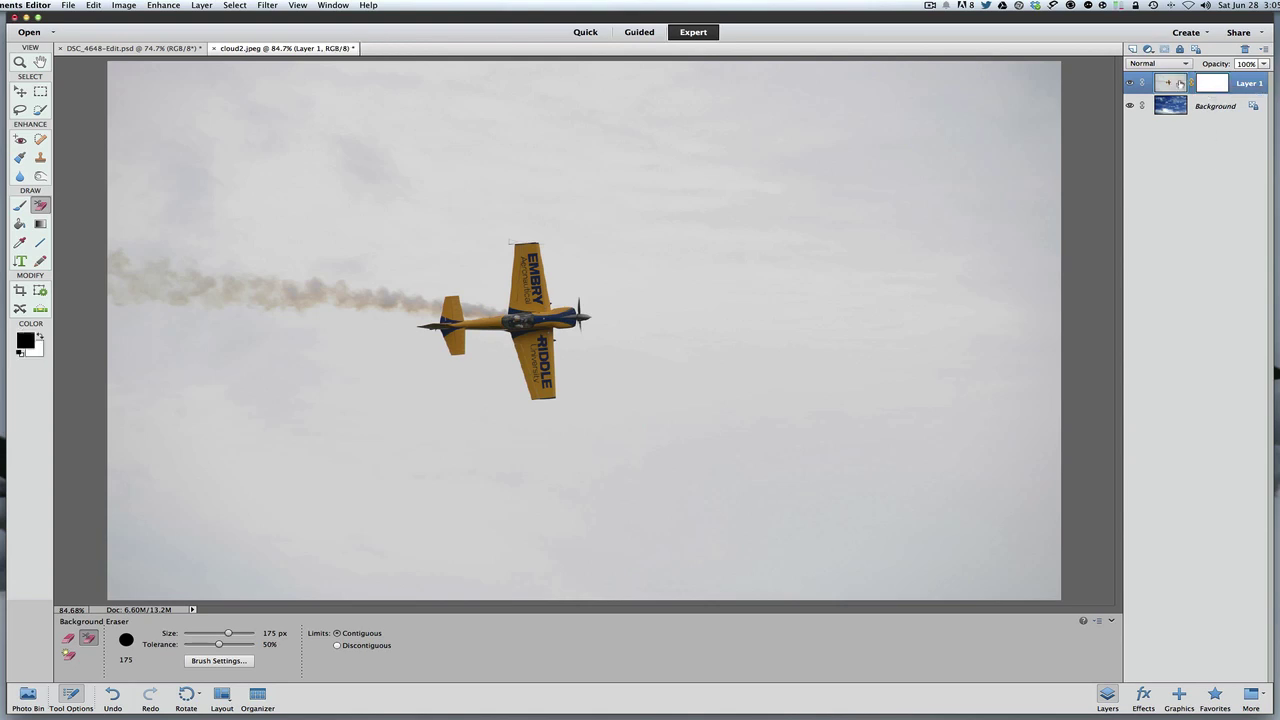
left_click(1211, 84)
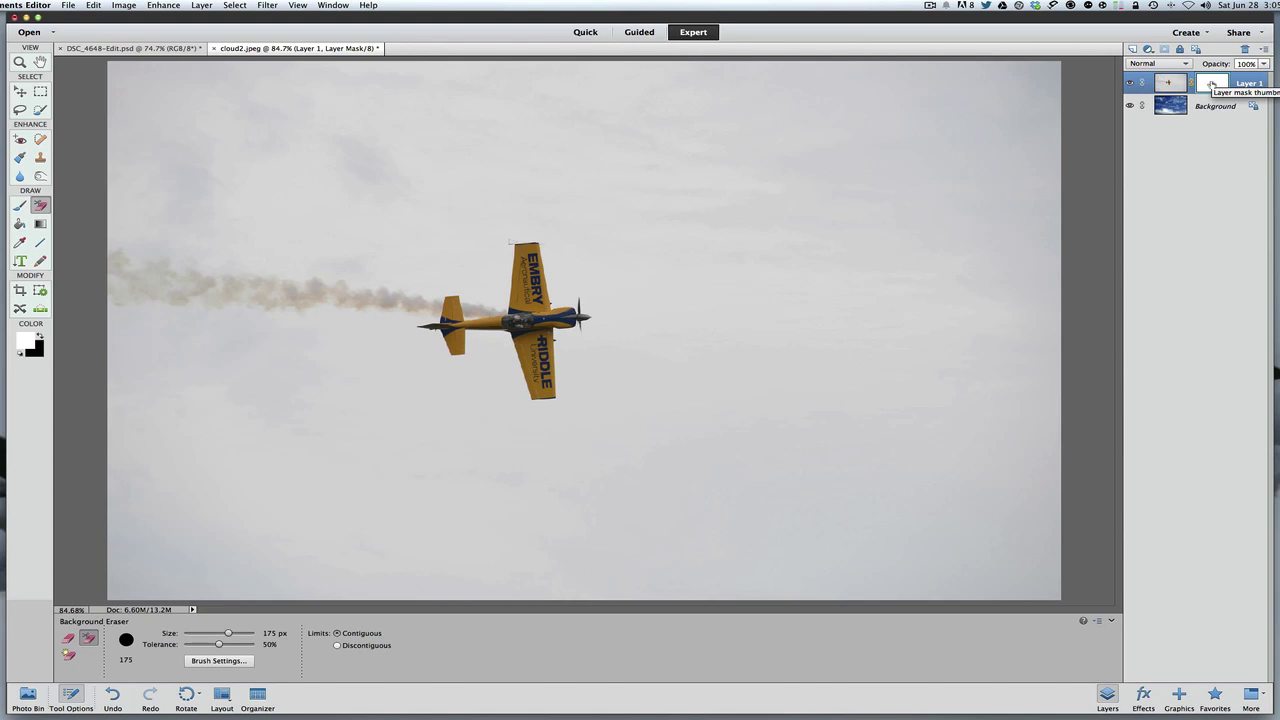
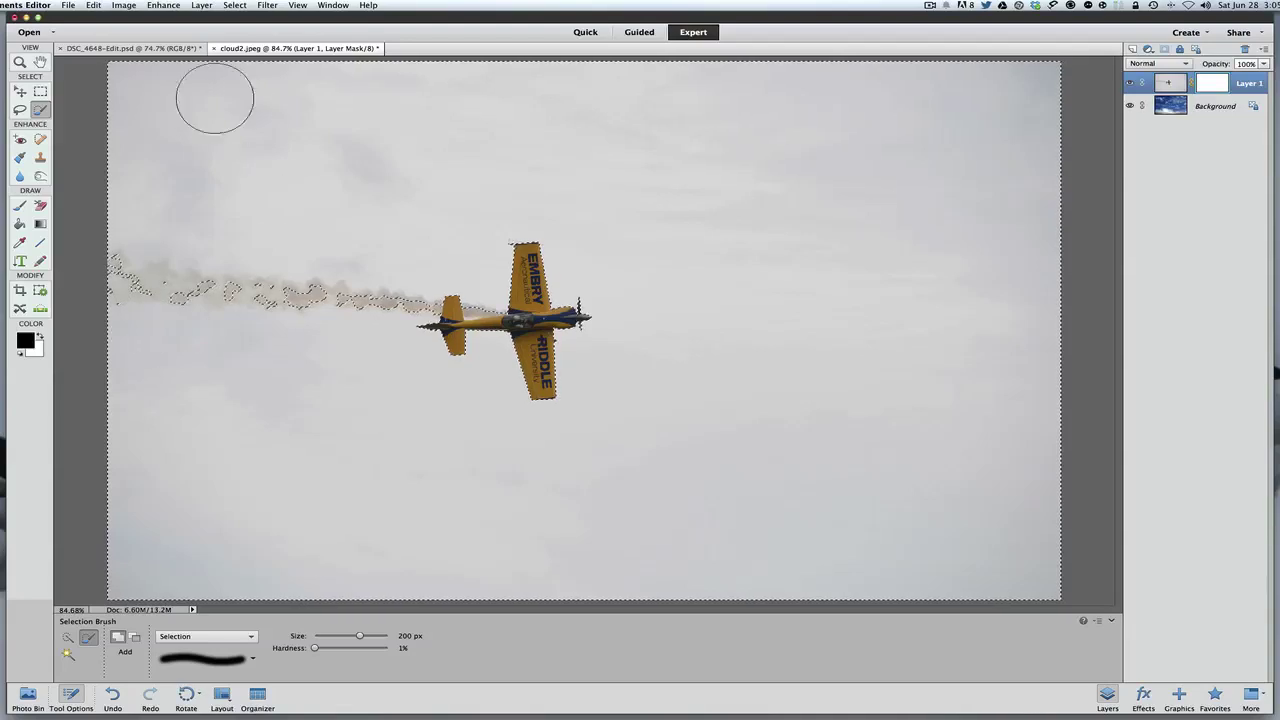
Fill the selected gray sky on Layer 1's mask with the black foreground color at 100% opacity in Normal mode, and deselect
left_click(123, 6)
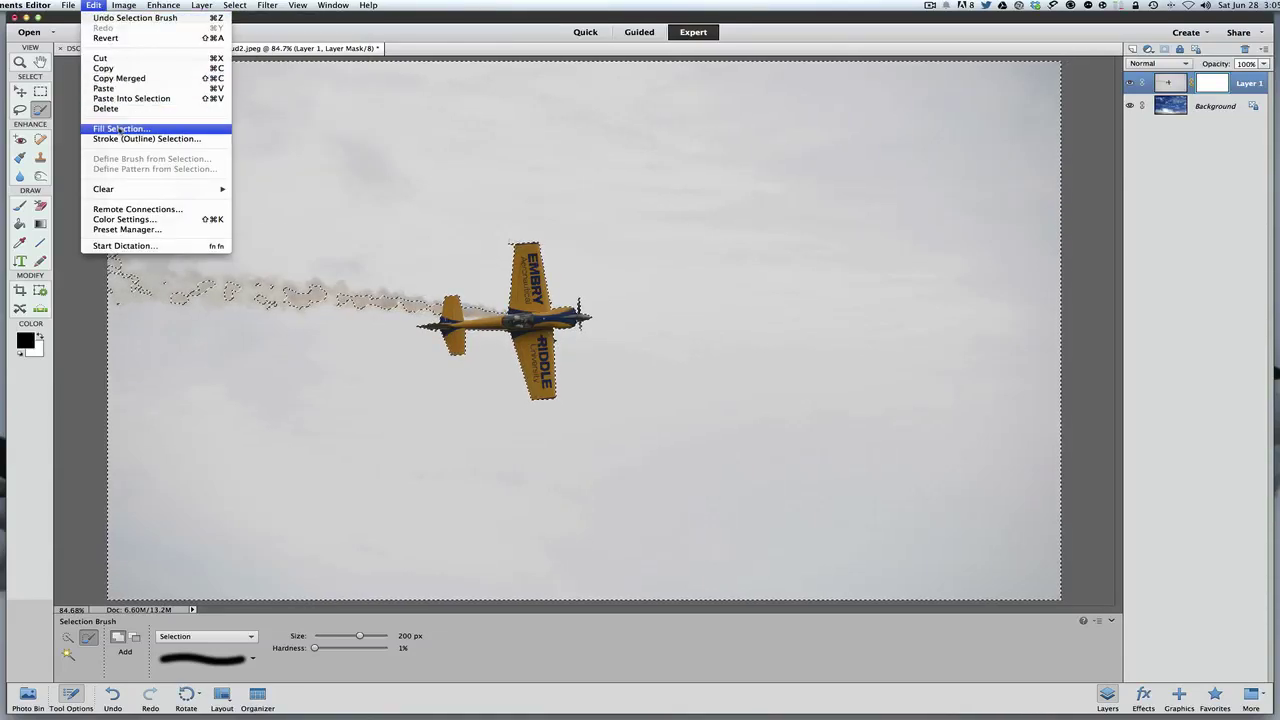
left_click(121, 128)
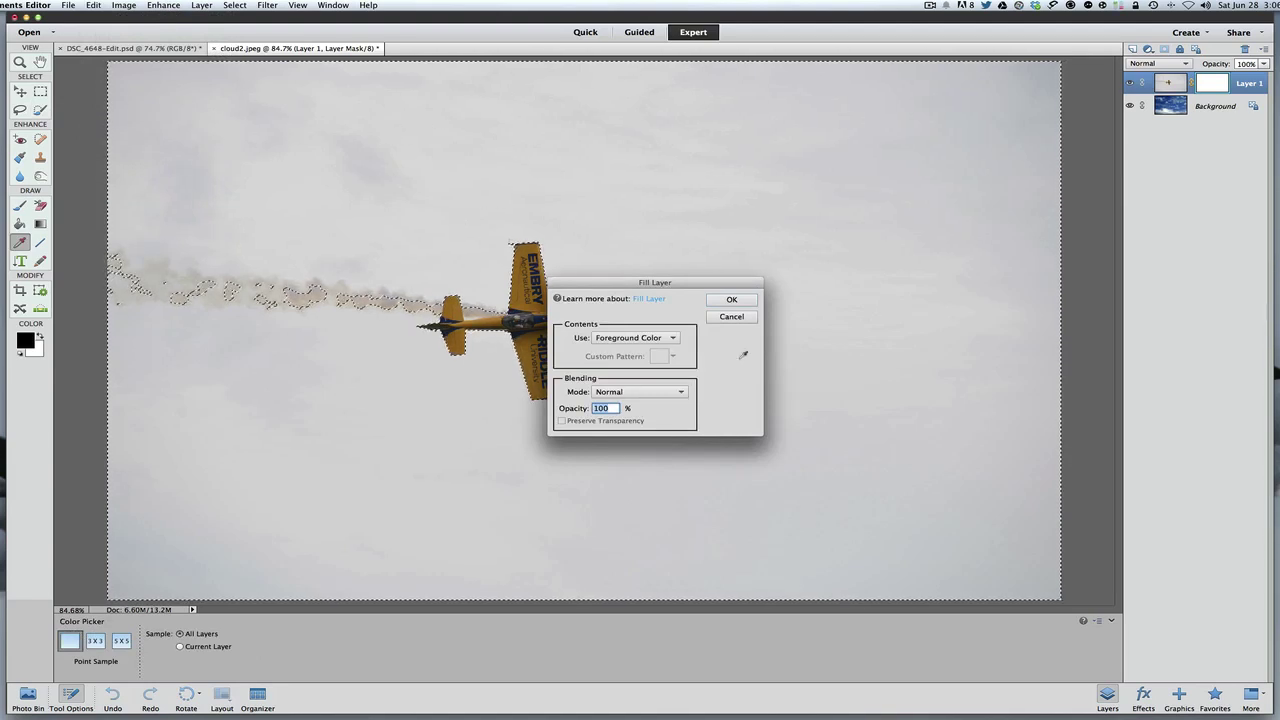
left_click_drag(630, 288, 665, 145)
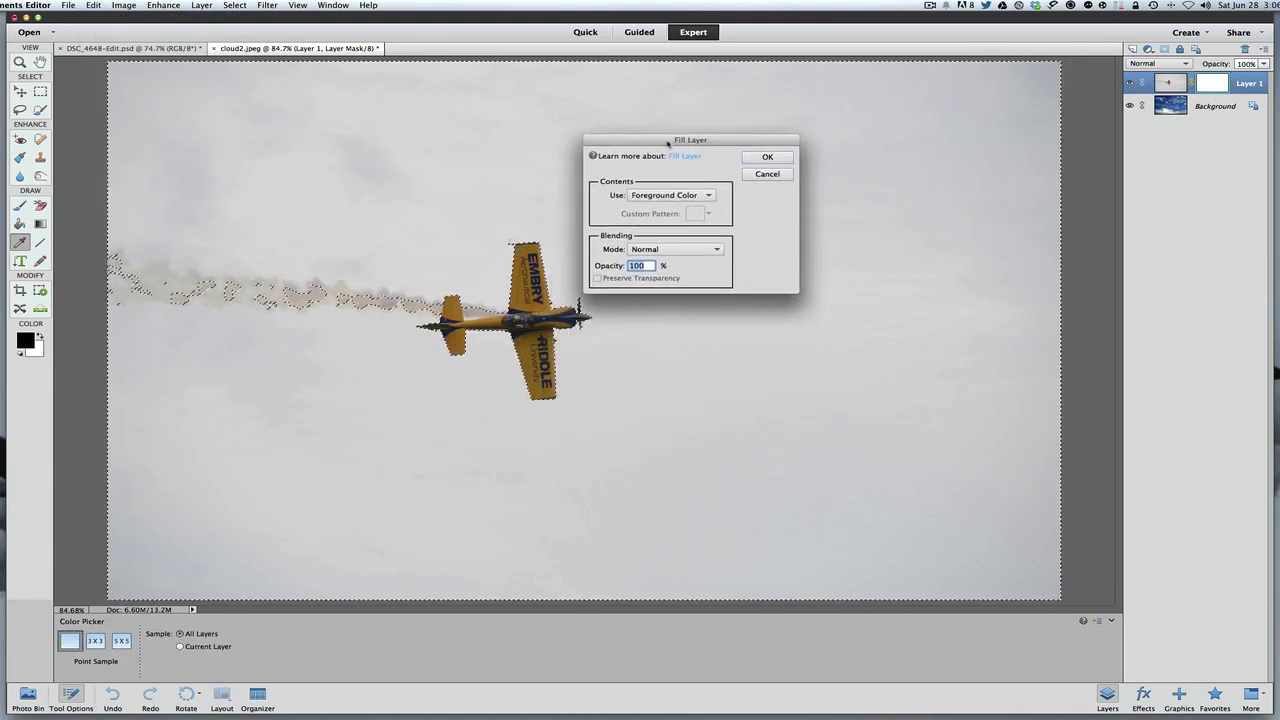
left_click(646, 198)
left_click(646, 196)
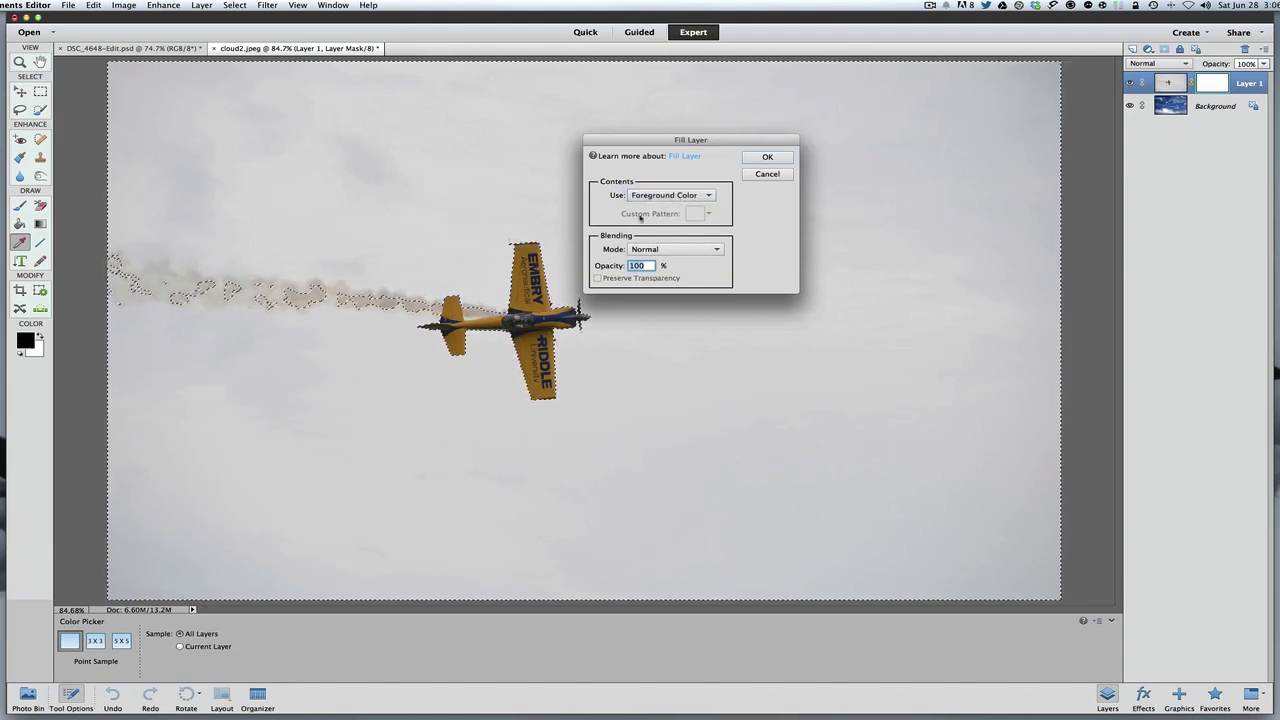
left_click(767, 158)
key("a")
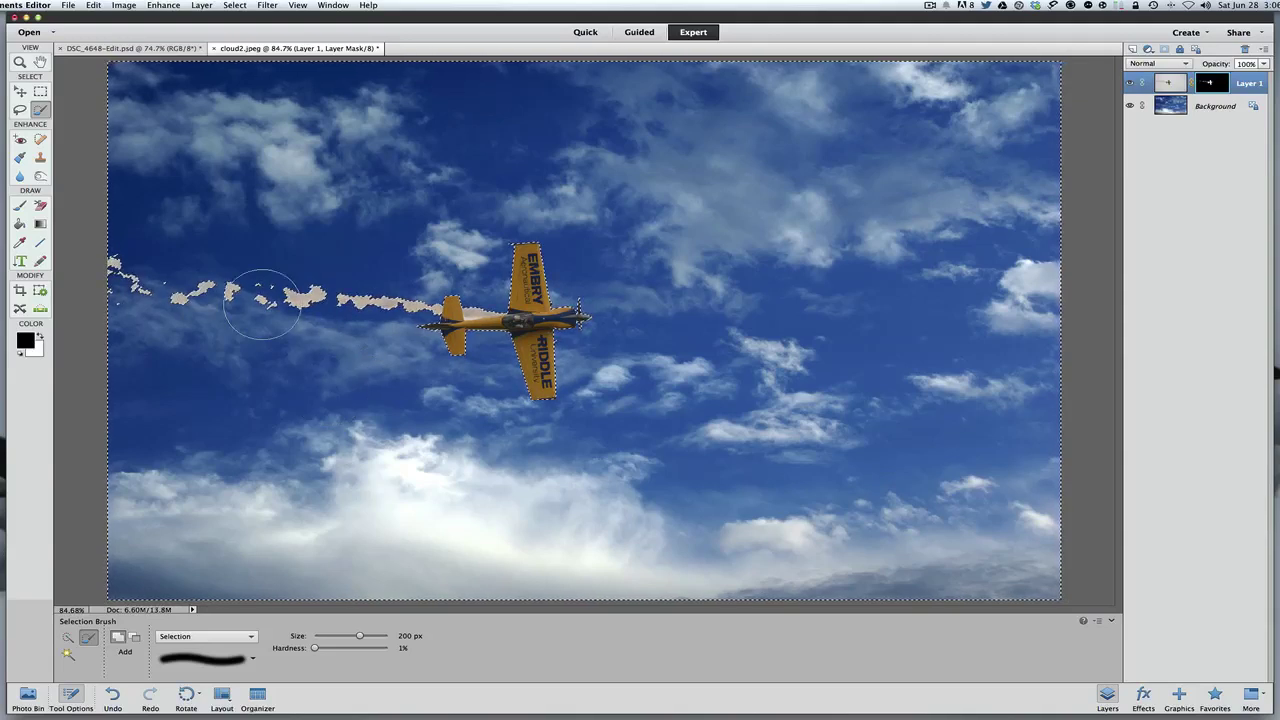
left_click(232, 6)
left_click(240, 28)
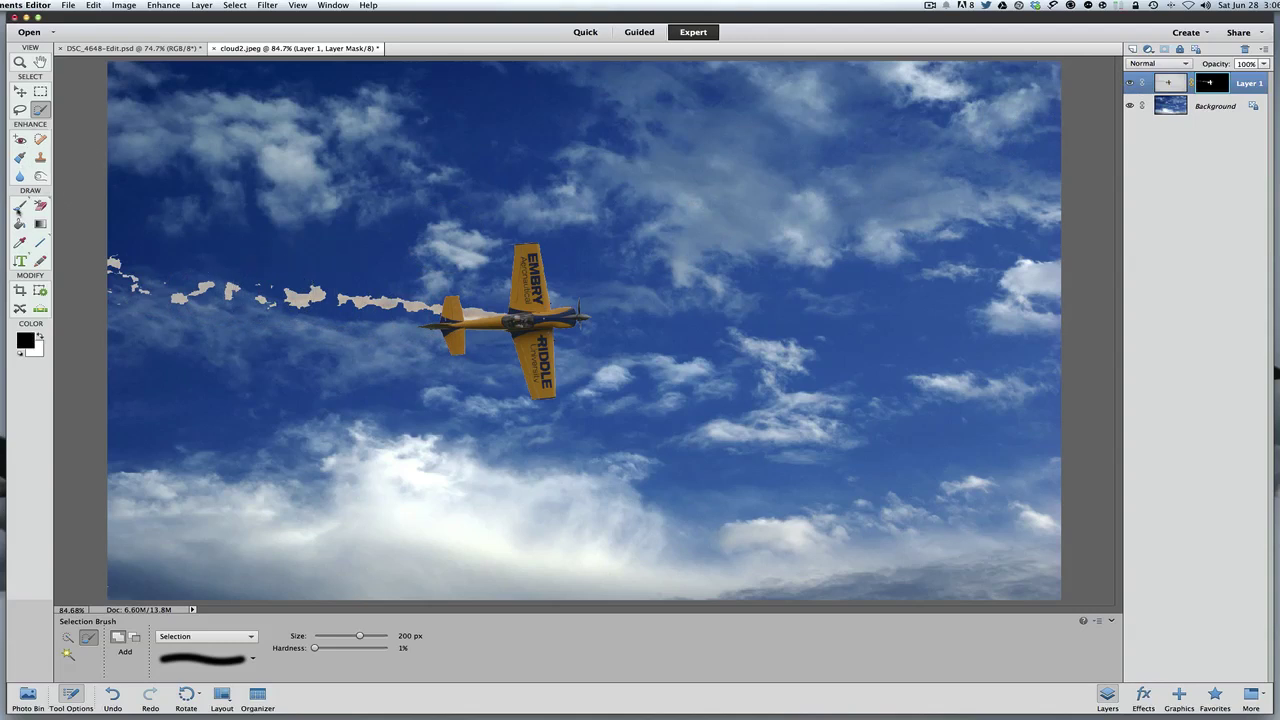
Try painting out the smoke trail on Layer 1's mask with a black 250 px Brush at 100% opacity, and undo the stroke
left_click(19, 205)
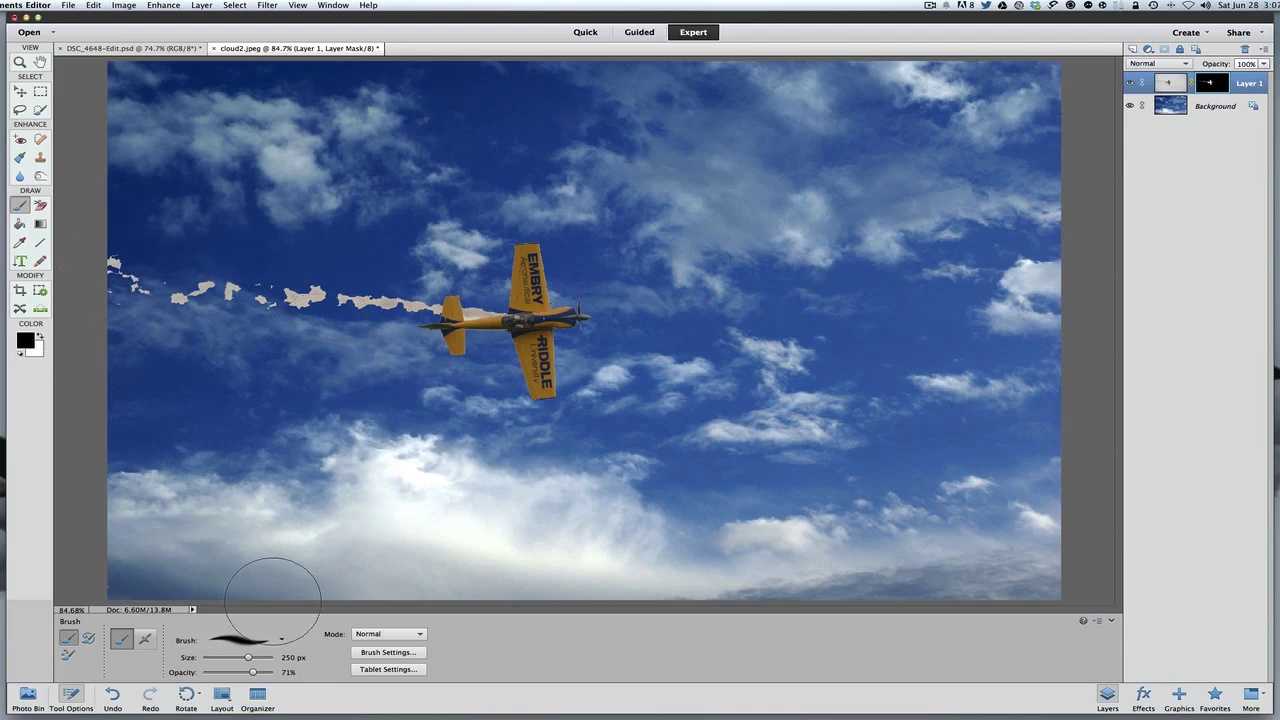
left_click_drag(252, 673, 290, 674)
left_click_drag(309, 286, 243, 300)
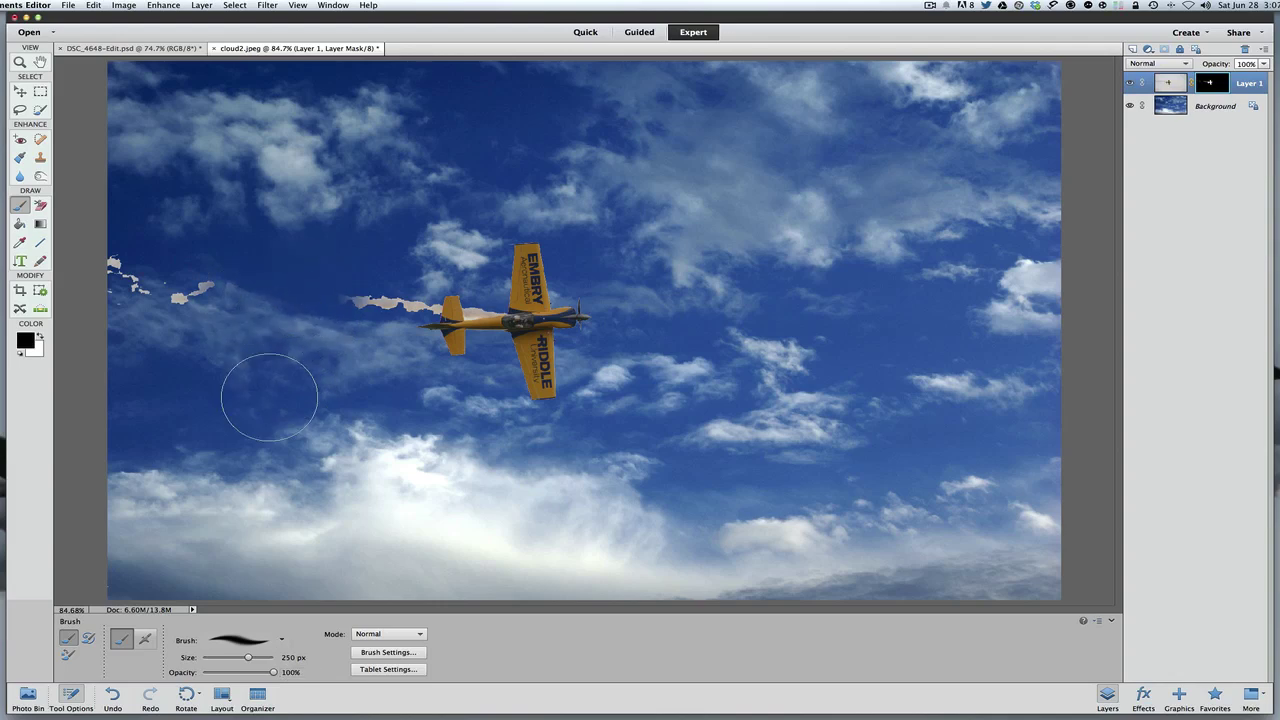
left_click(93, 7)
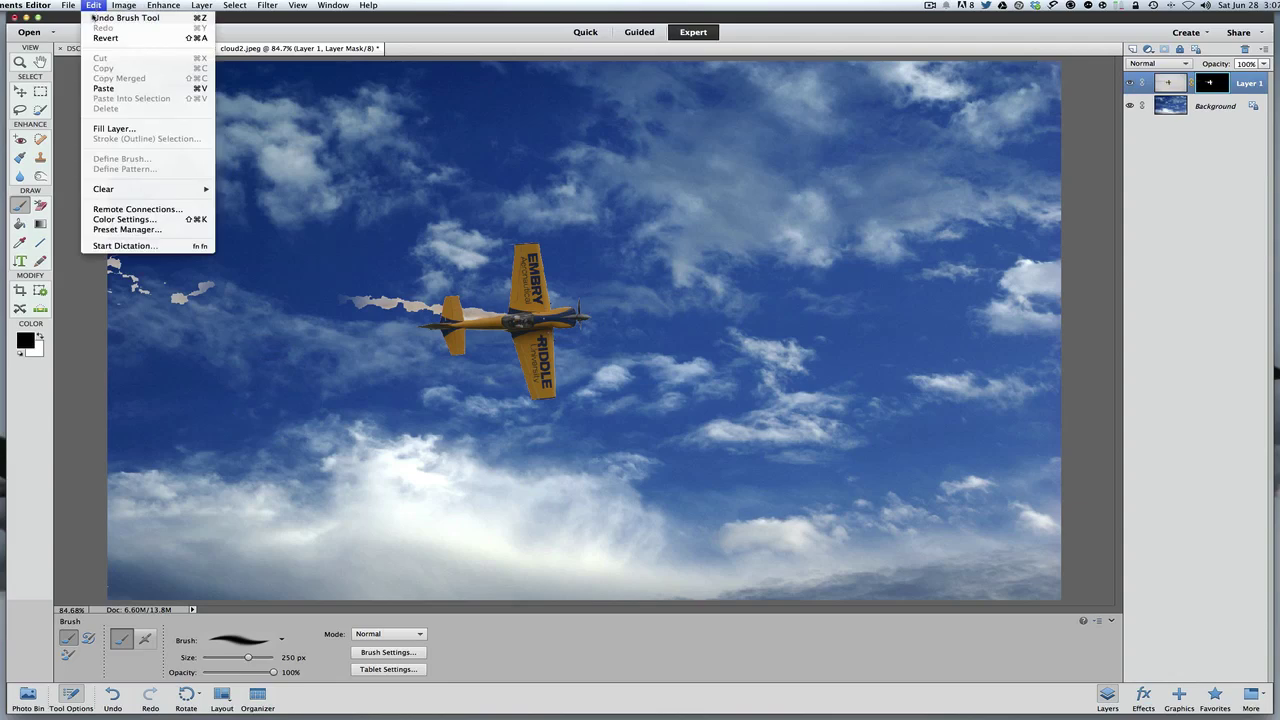
left_click(93, 17)
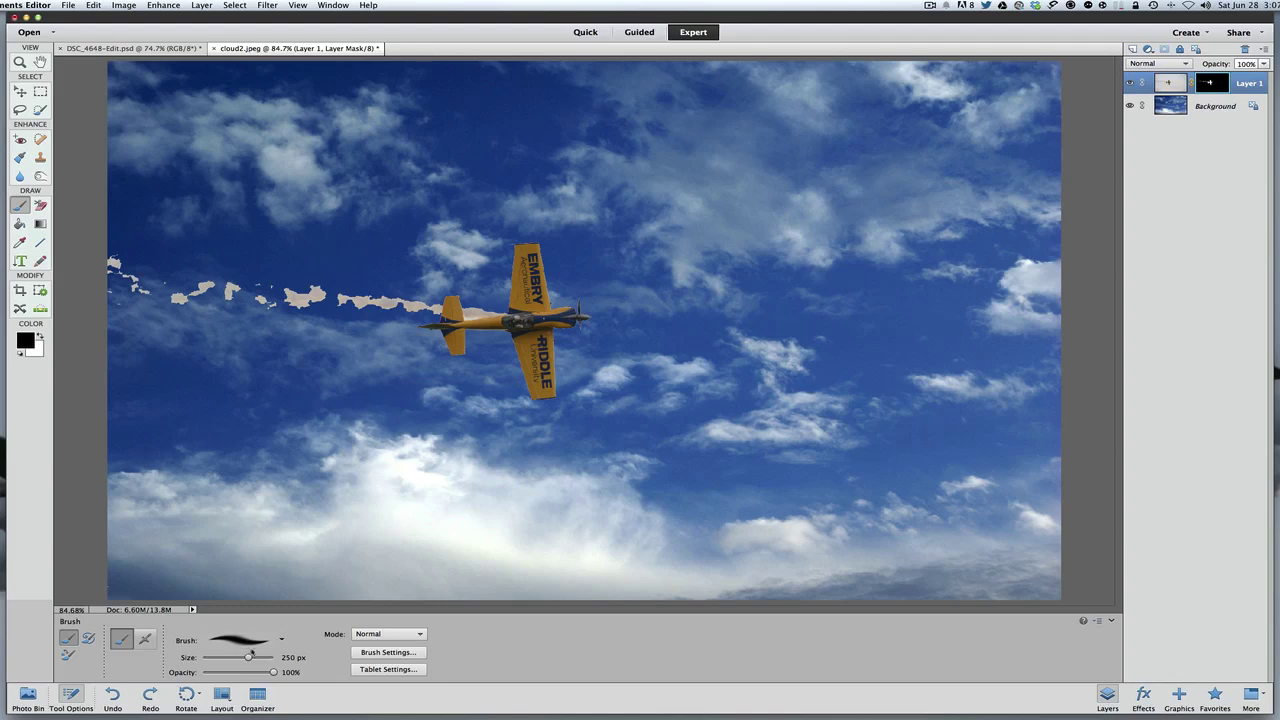
Set the brush opacity to 75% and paint black on the mask over the smoke trail behind the airplane's tail to fade it
left_click_drag(273, 673, 256, 676)
mouse_move(305, 300)
left_mouse_down()
mouse_move(222, 295)
mouse_move(210, 277)
mouse_move(180, 290)
mouse_move(112, 262)
left_mouse_up()
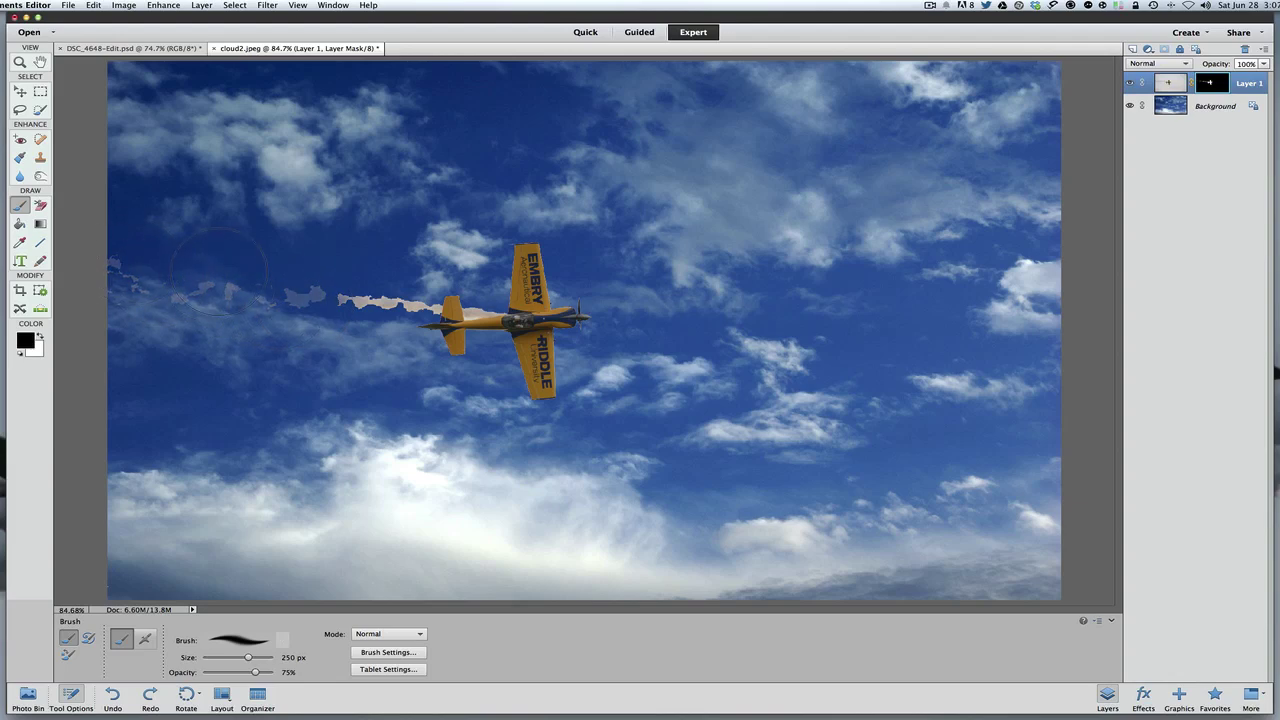
mouse_move(355, 300)
left_mouse_down()
mouse_move(338, 291)
mouse_move(369, 296)
left_mouse_up()
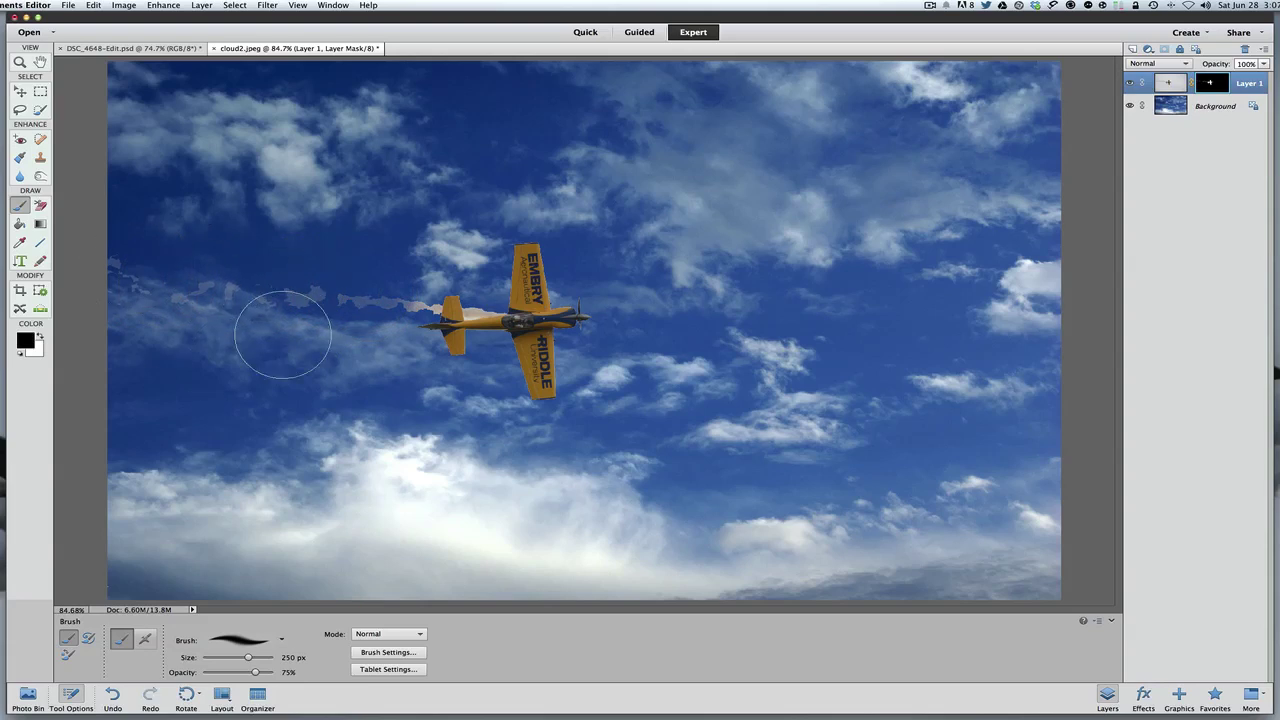
mouse_move(271, 337)
left_mouse_down()
mouse_move(313, 310)
mouse_move(438, 309)
left_mouse_up()
Reduce the brush to 40 px and paint black on the mask over the remaining smoke between the airplane's tail and wing
key("bracketleft")
key("bracketleft")
key("bracketleft")
key("bracketleft")
key("bracketleft")
key("bracketleft")
key("bracketleft")
key("bracketleft")
key("bracketleft")
key("bracketleft")
key("bracketleft")
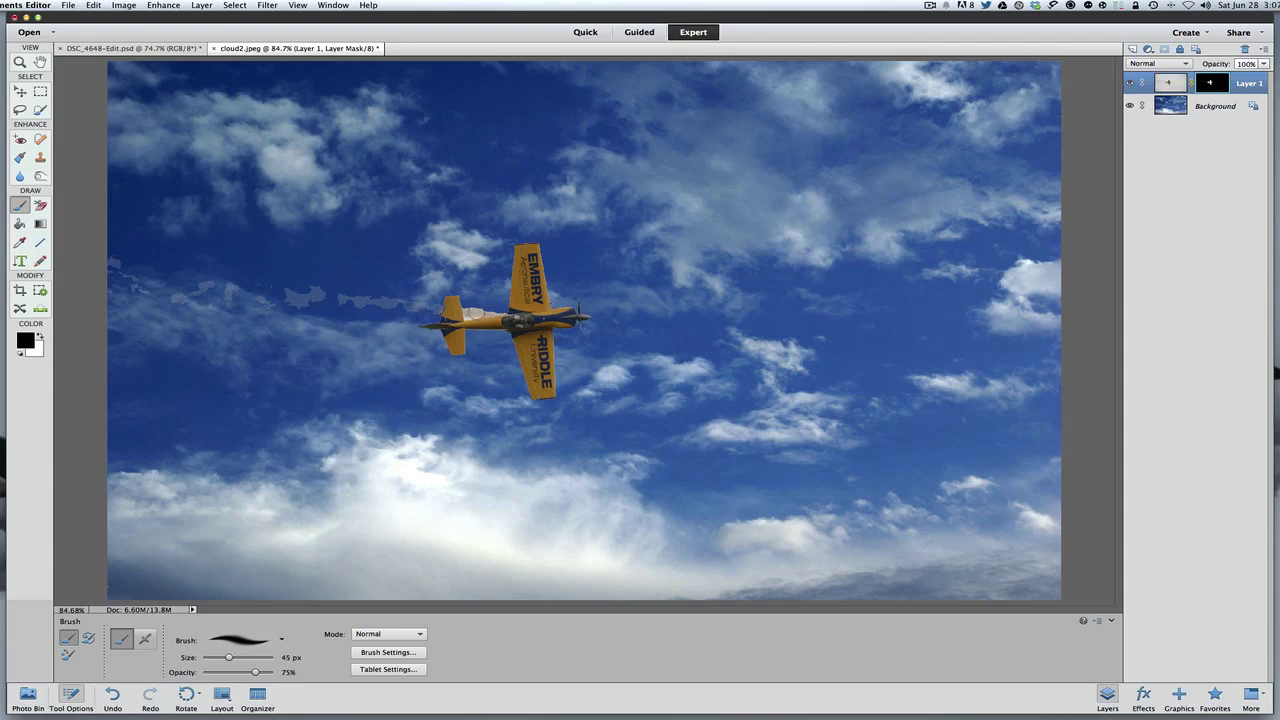
key("bracketleft")
left_click_drag(470, 313, 502, 315)
left_click_drag(476, 295, 452, 312)
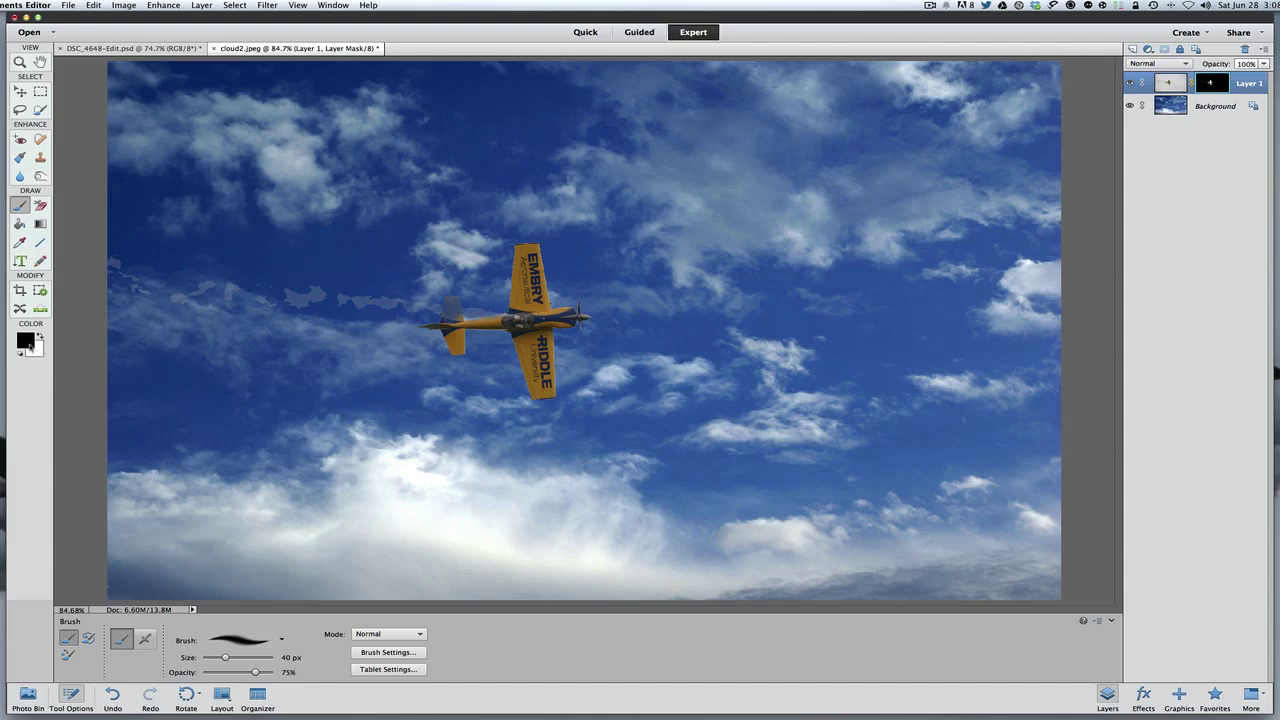
Swap the foreground color to white and paint the airplane's hidden upper tail section back in on Layer 1's mask
left_click(40, 338)
left_click_drag(448, 300, 453, 332)
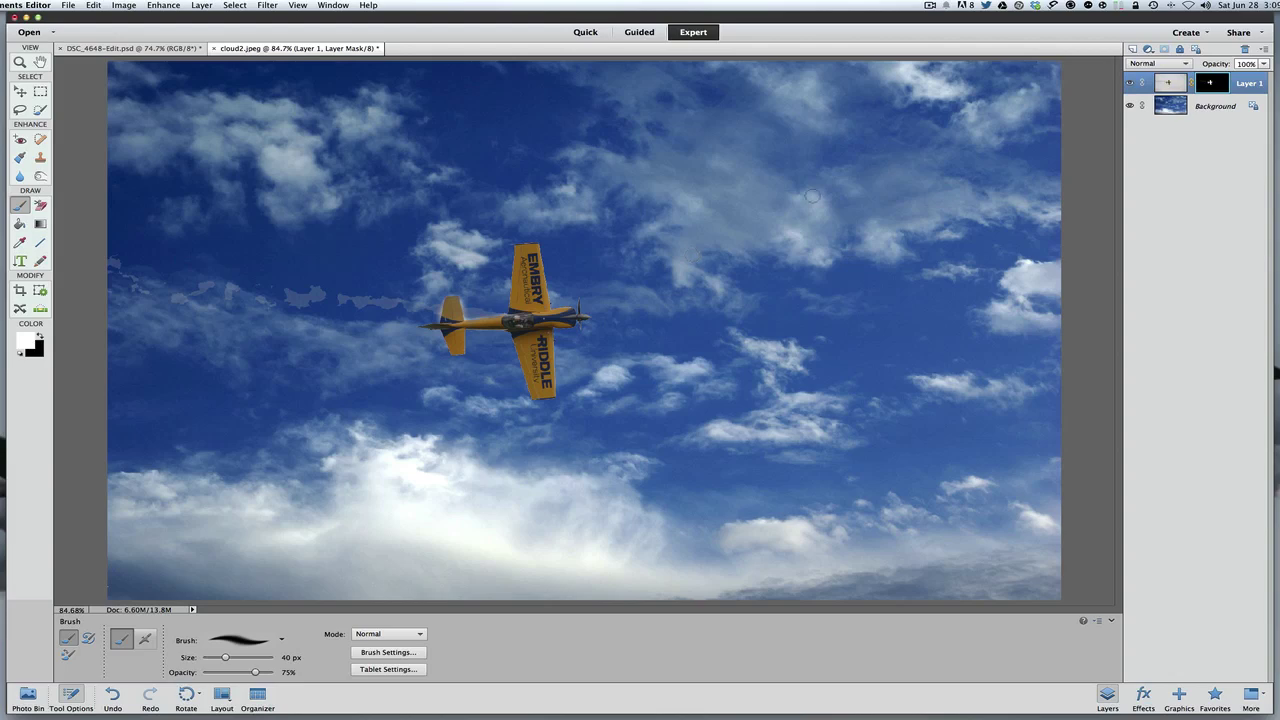
left_click(930, 5)
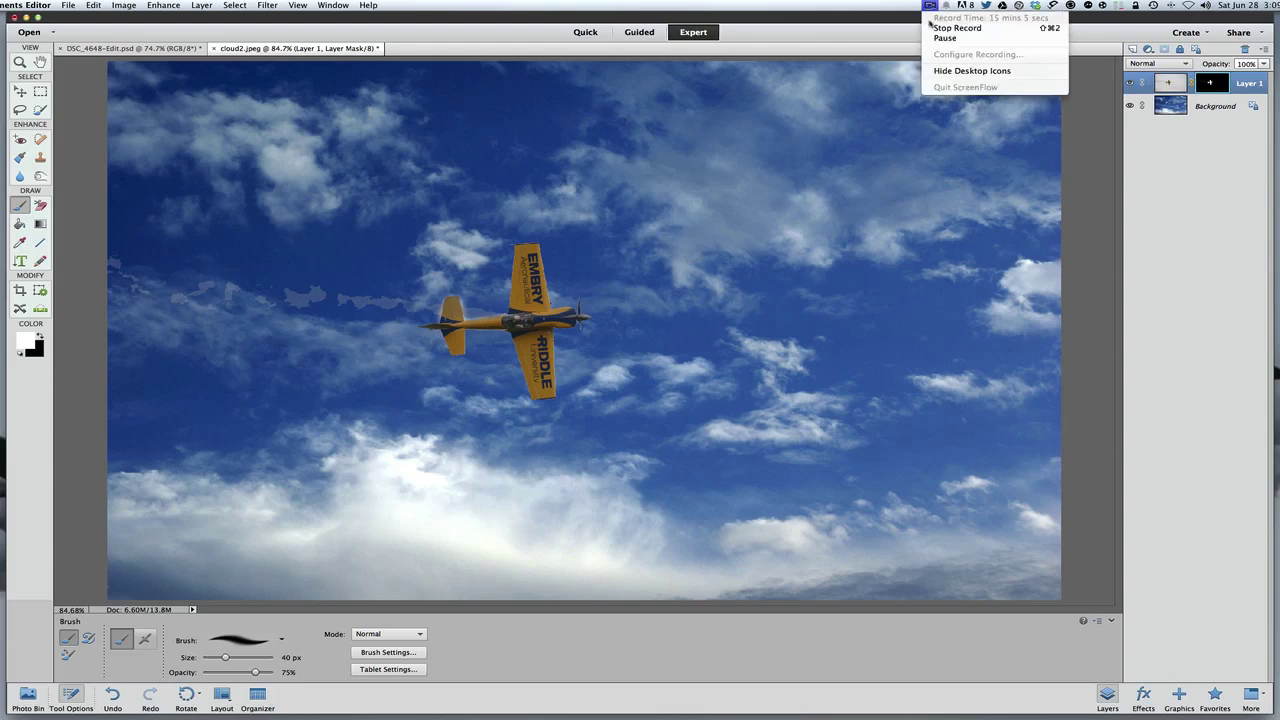